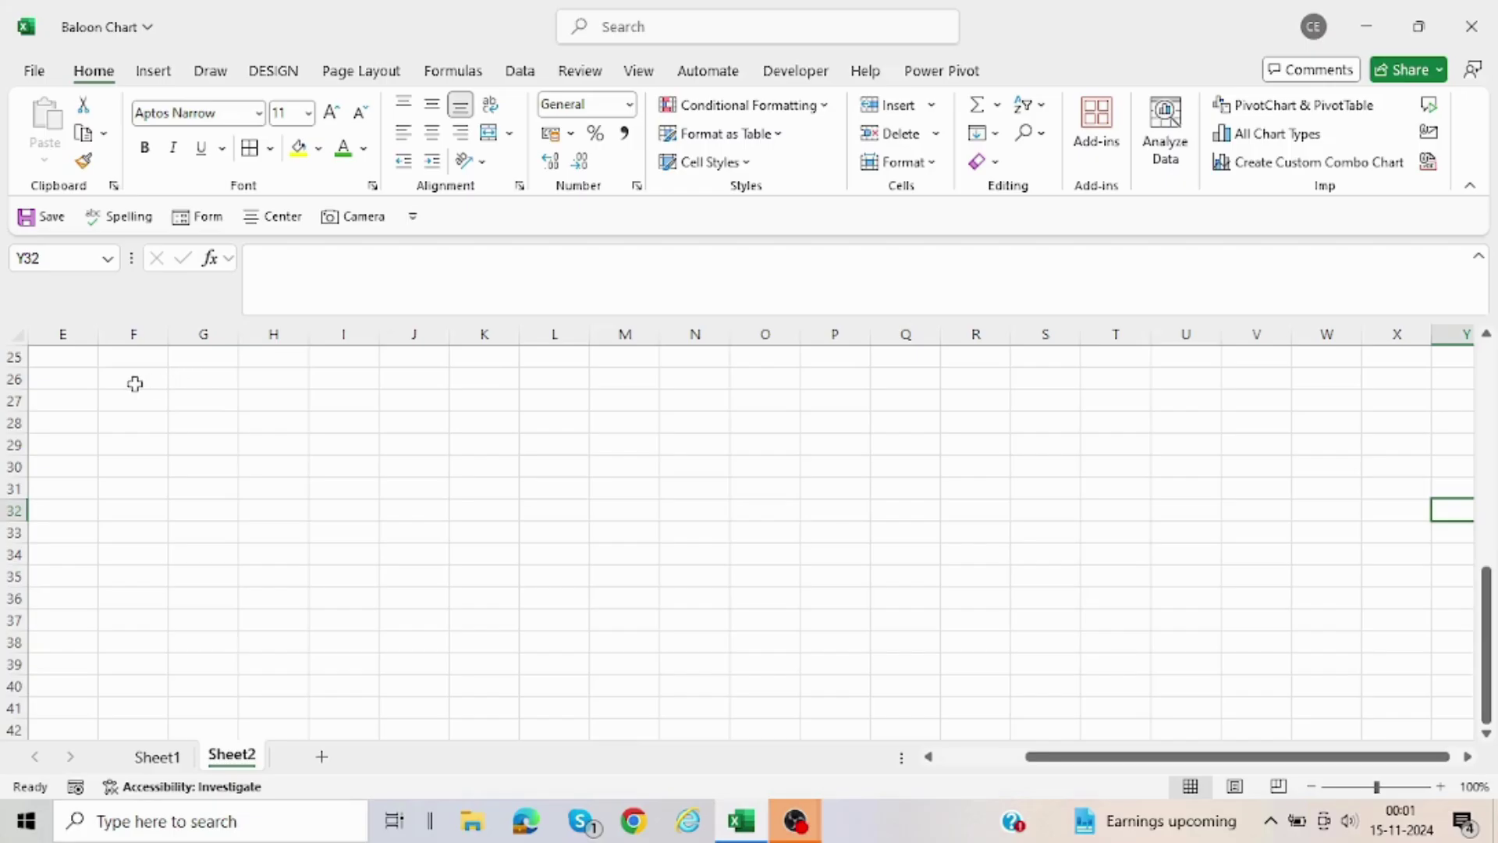
Enter the headers Emp Id in F26 and Sales in Thousands in G26, autofitting column G.
left_click(135, 384)
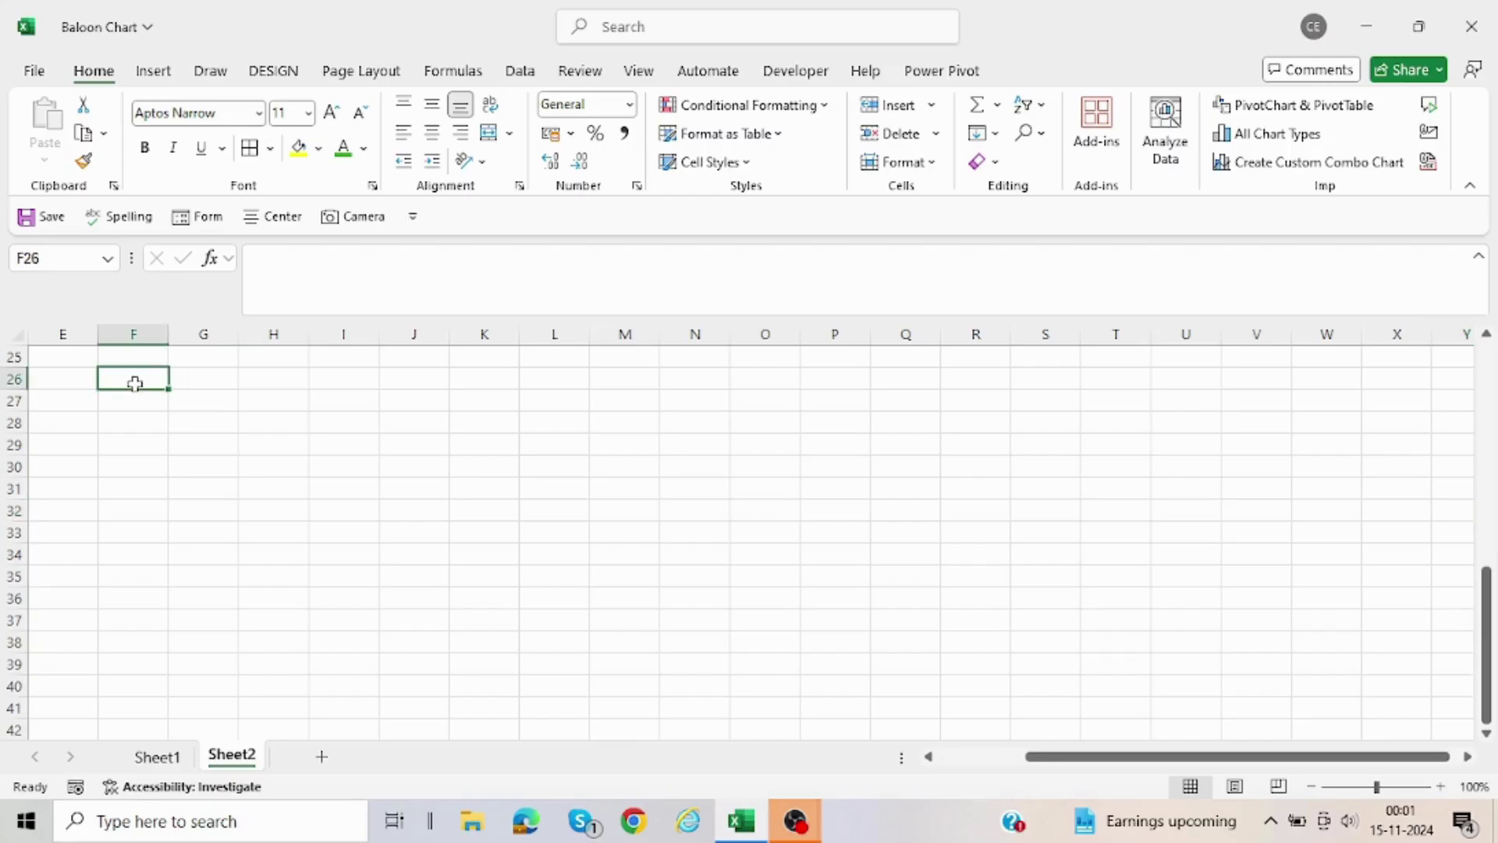
type("Emp Id")
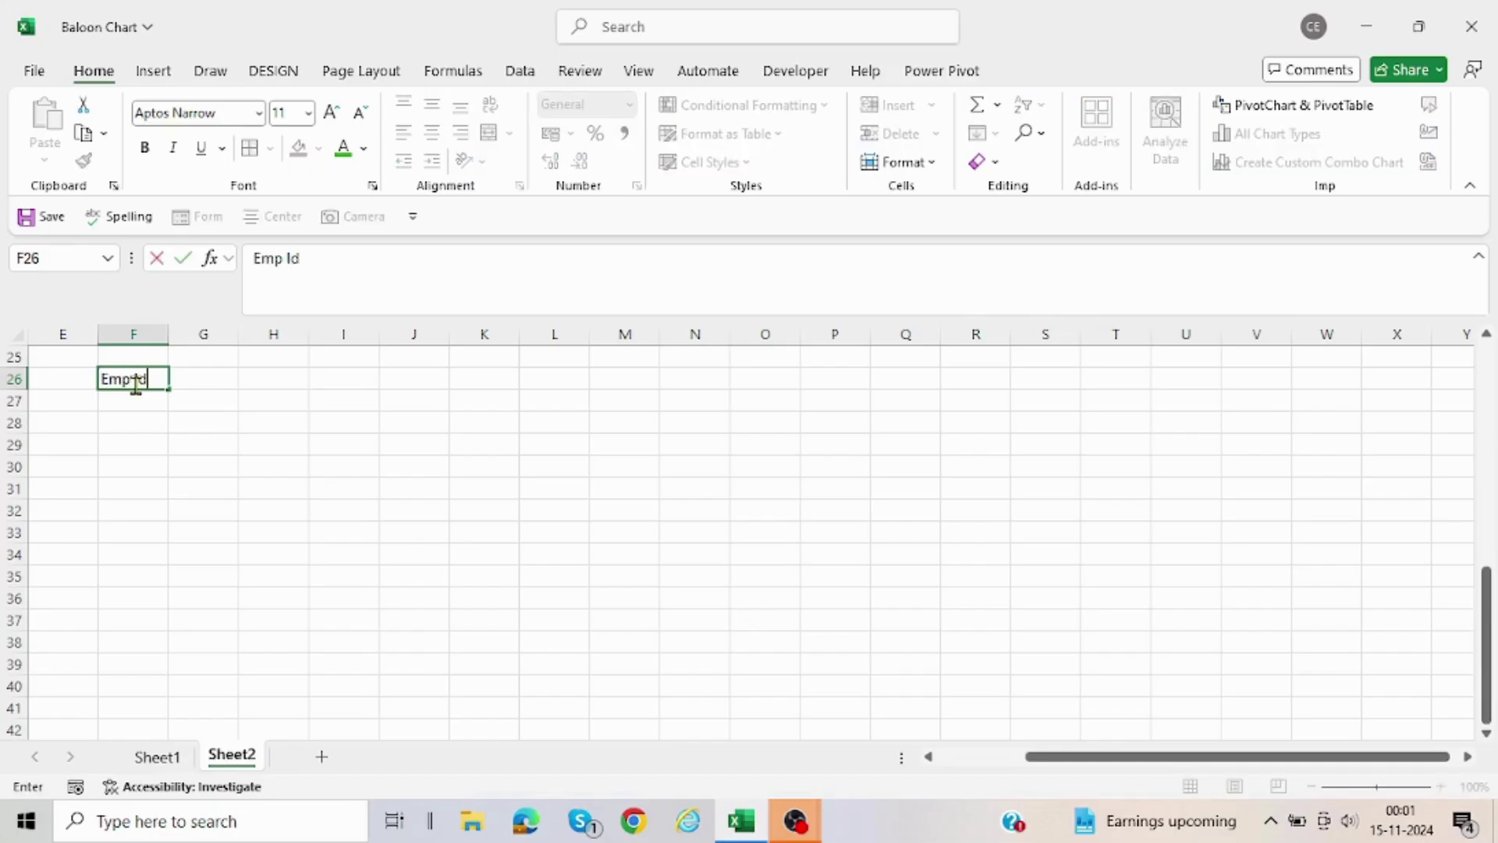
key("Tab")
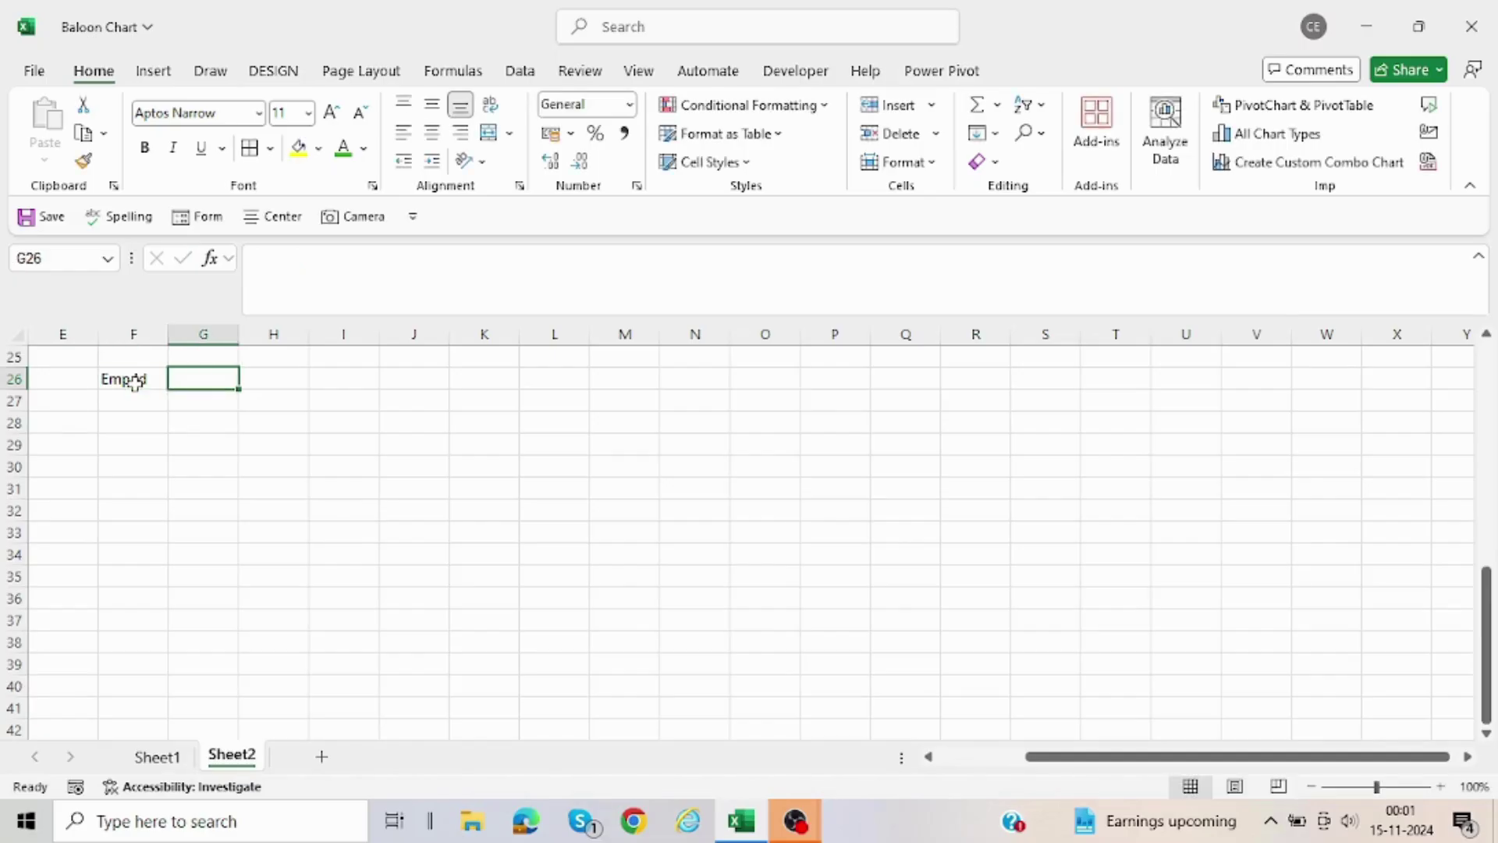
type("S")
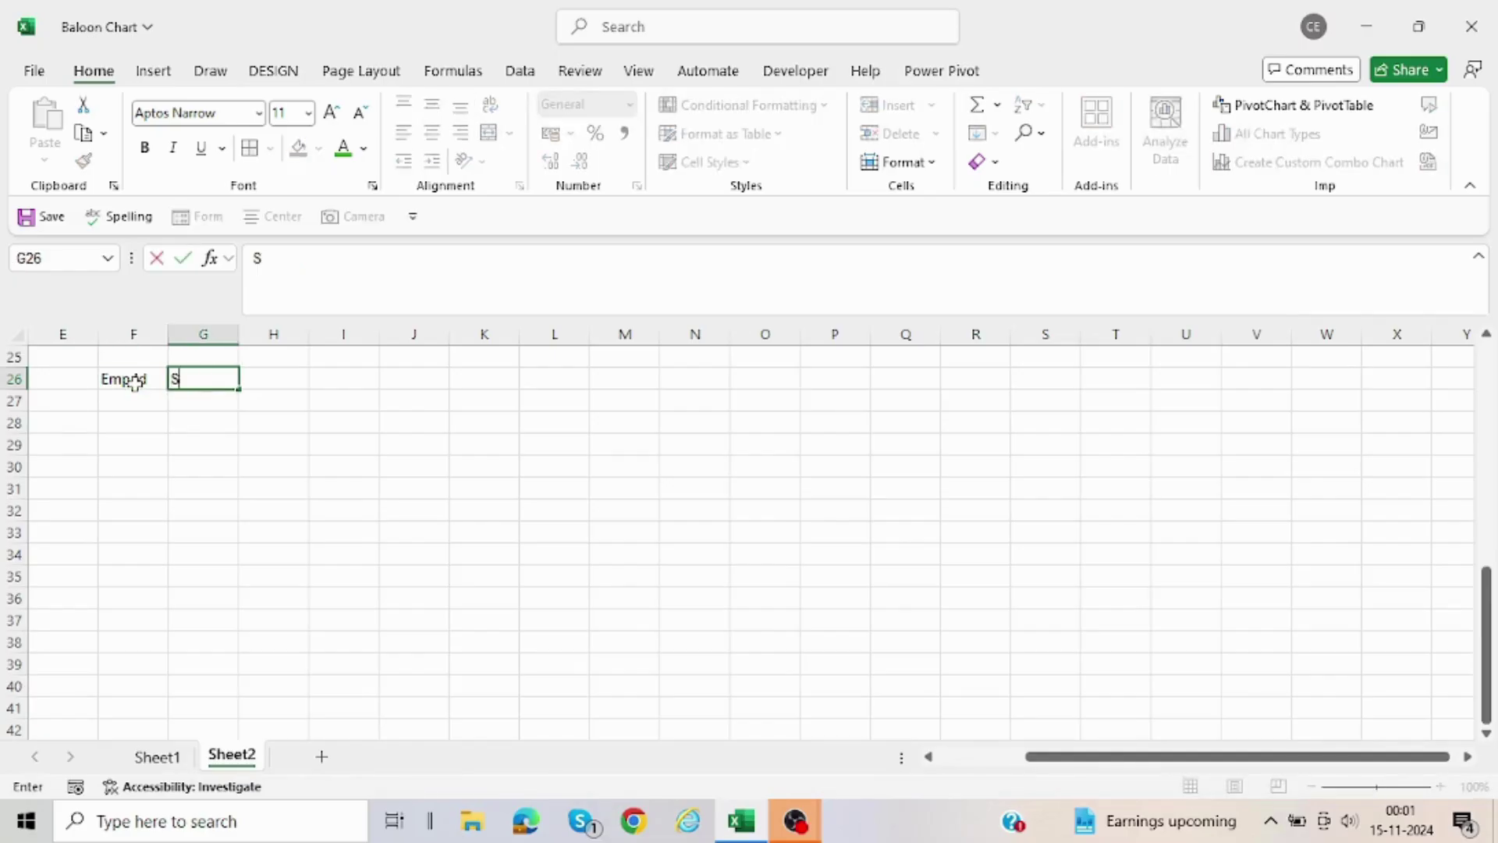
type("ales in Thousands")
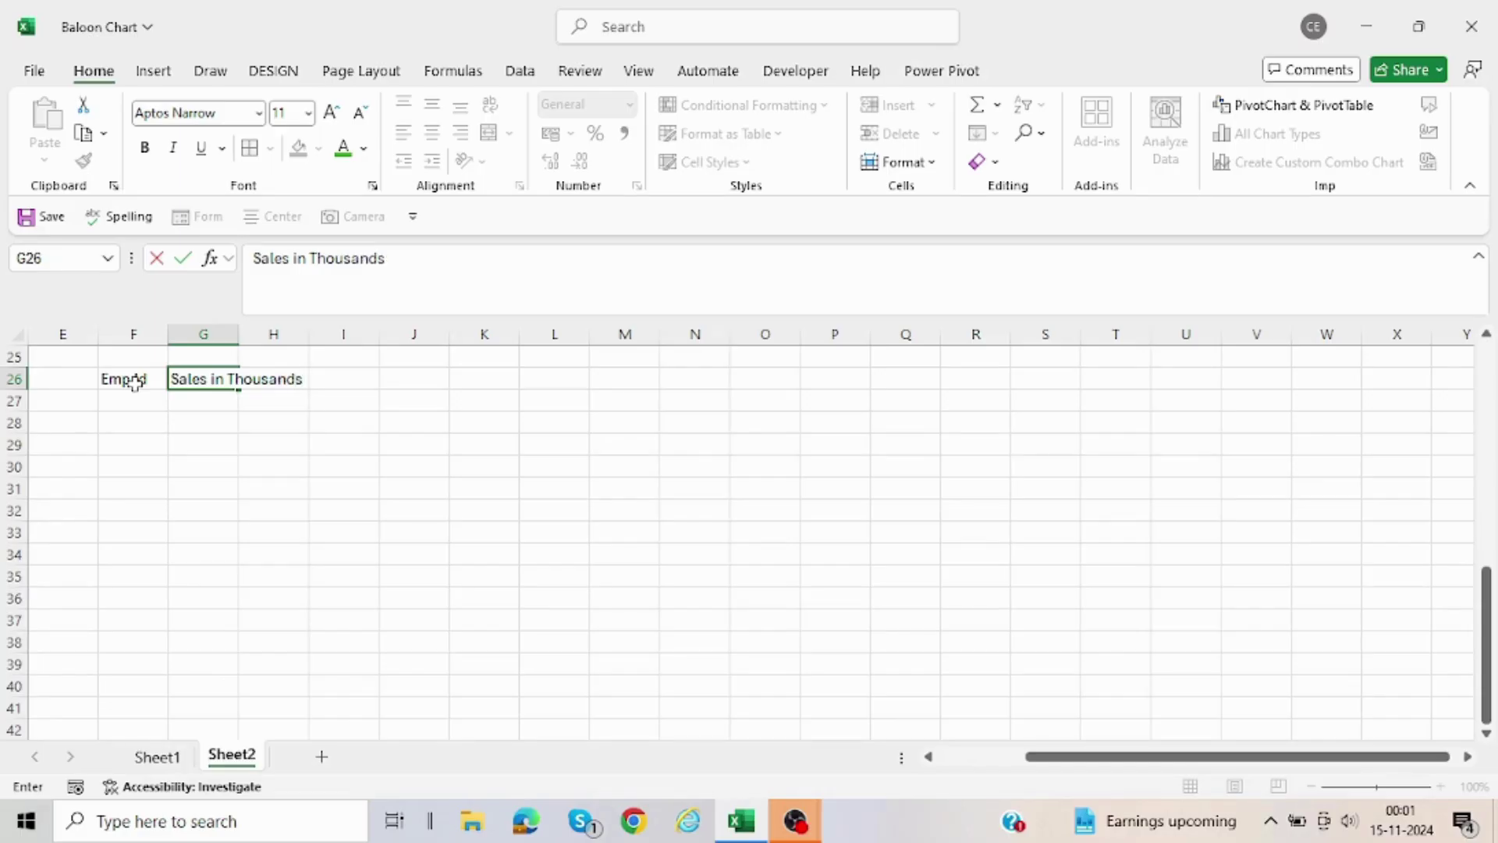
key("Return")
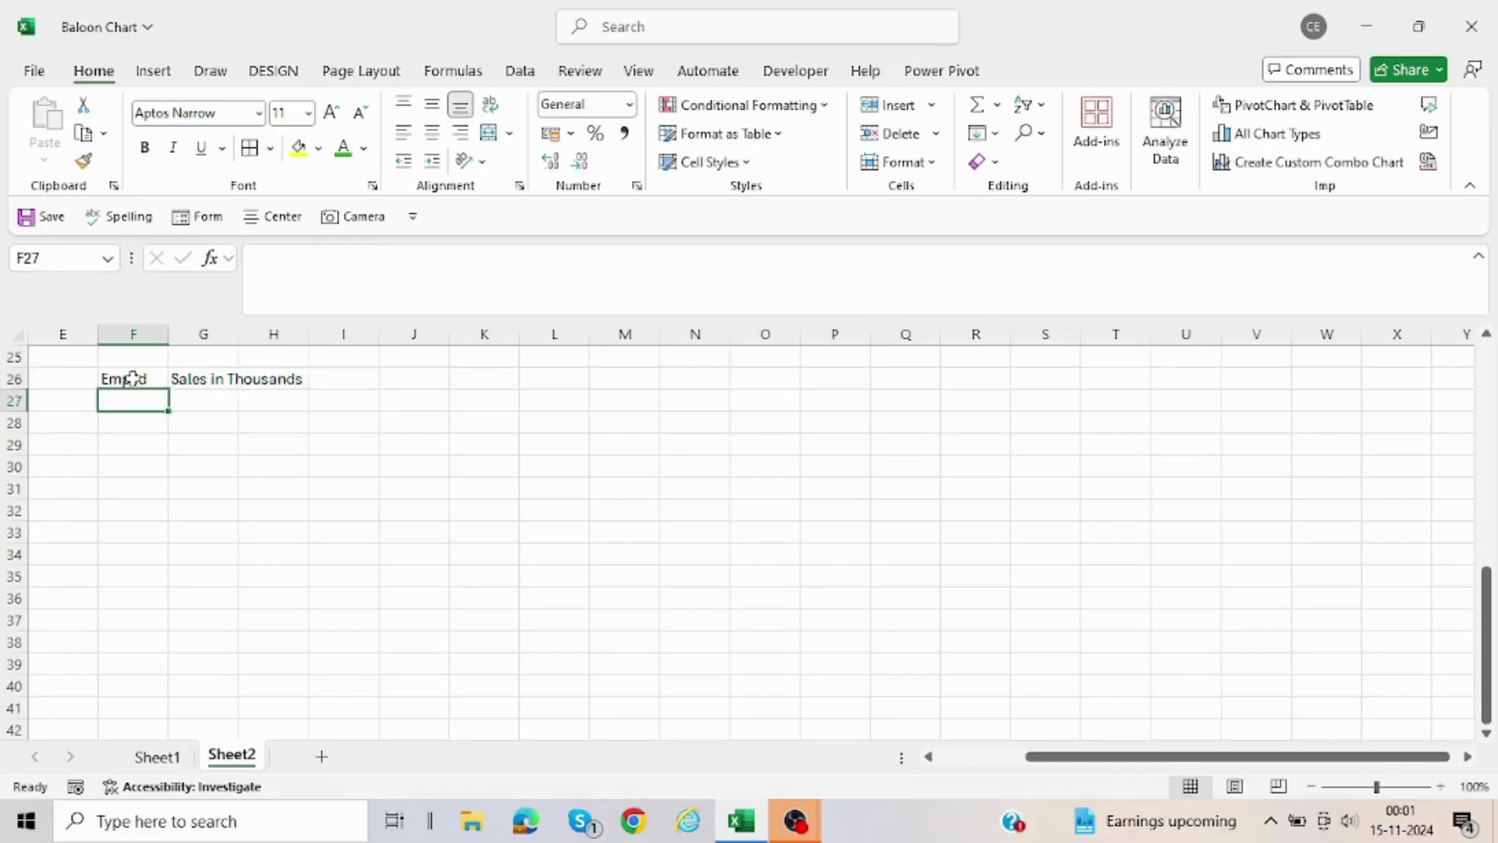
double_click(238, 337)
Enter CE001 in F27 and select the block F26:G27.
left_click(141, 379)
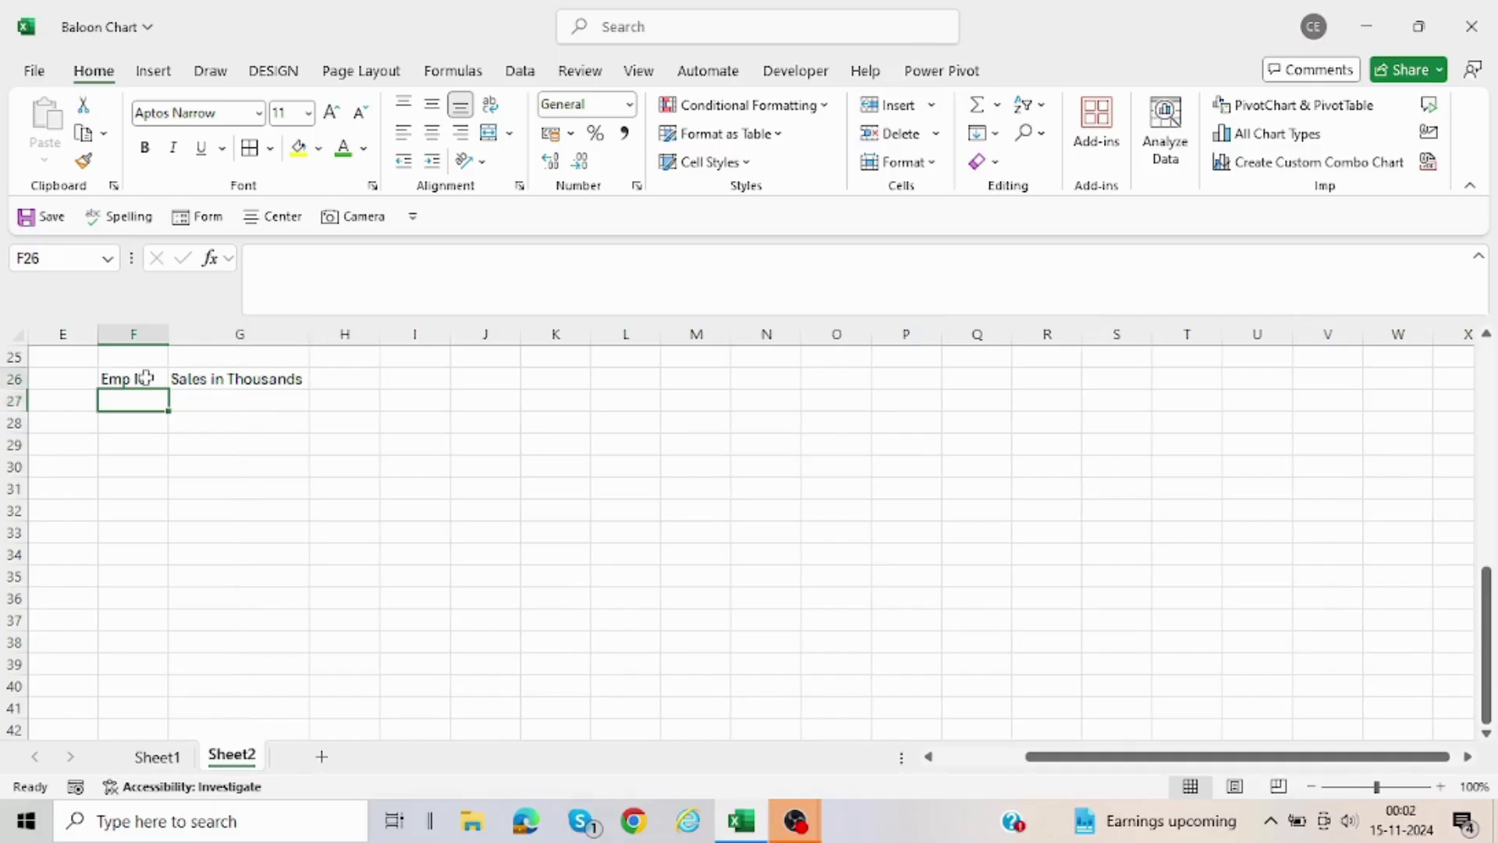
left_click(142, 400)
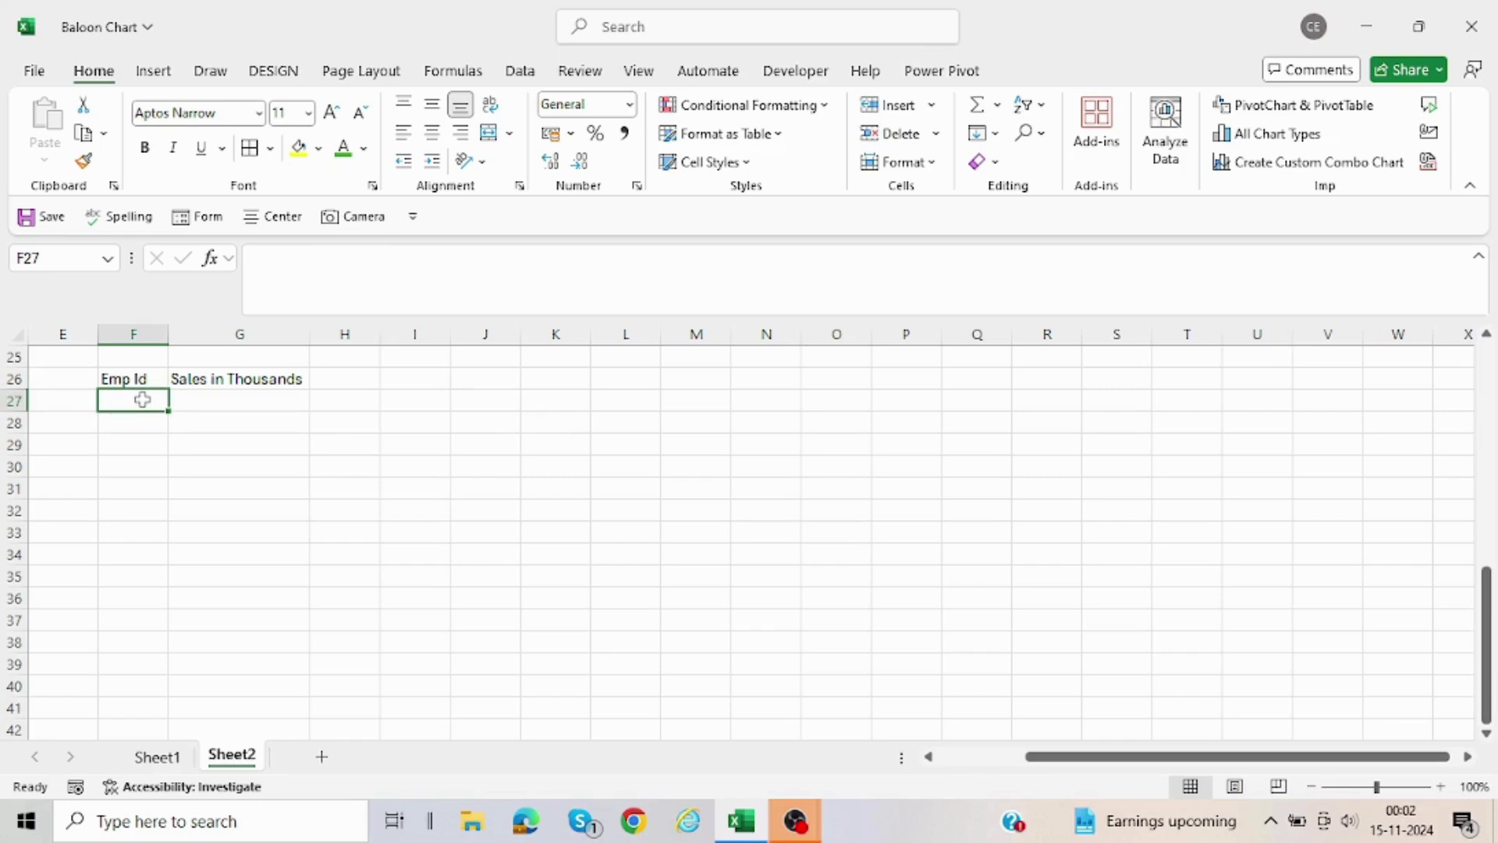
type("C")
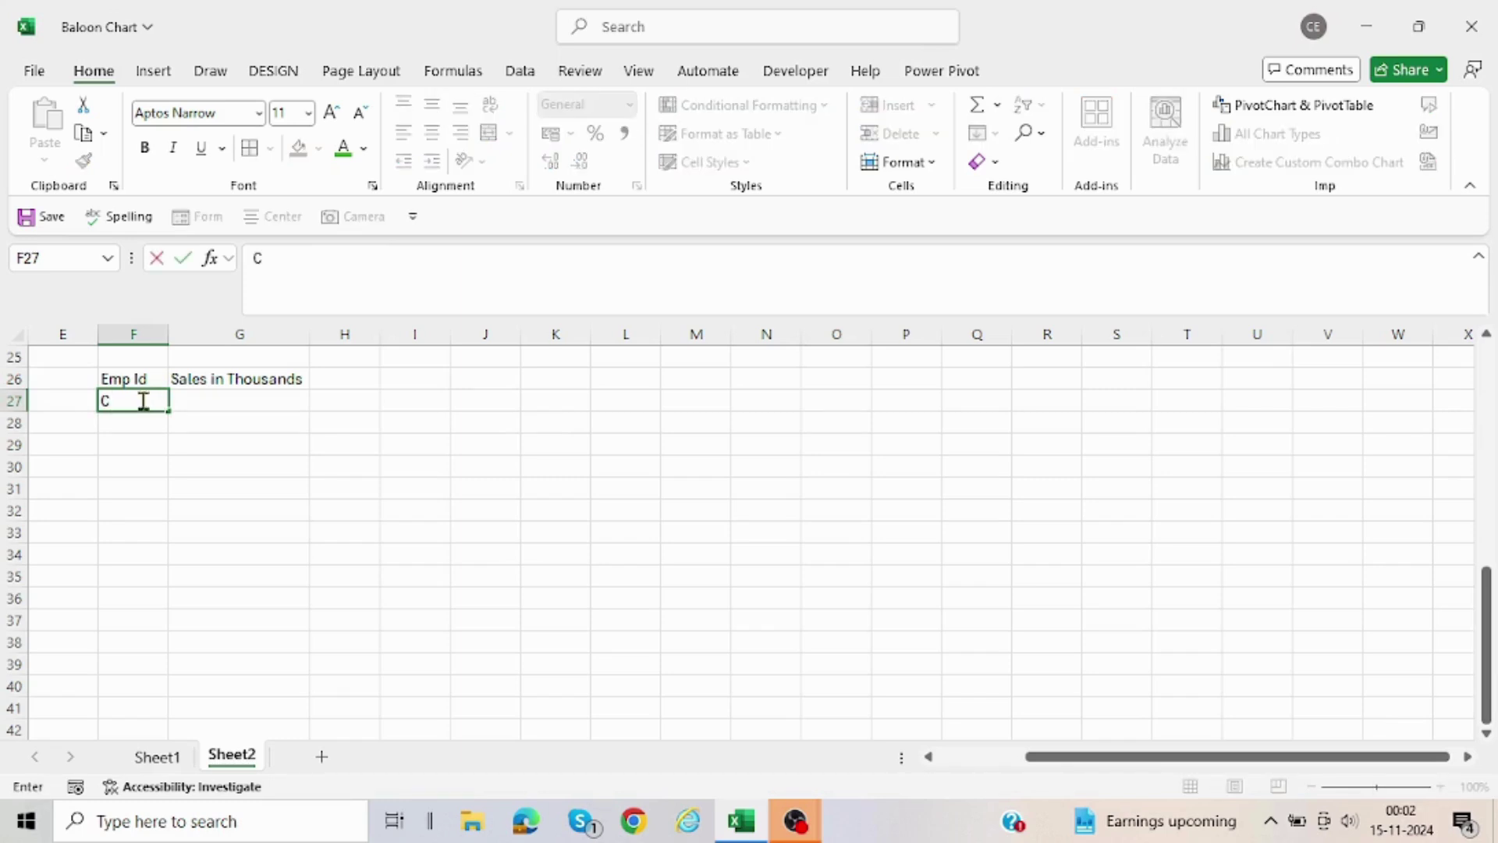
type("E001")
key("Return")
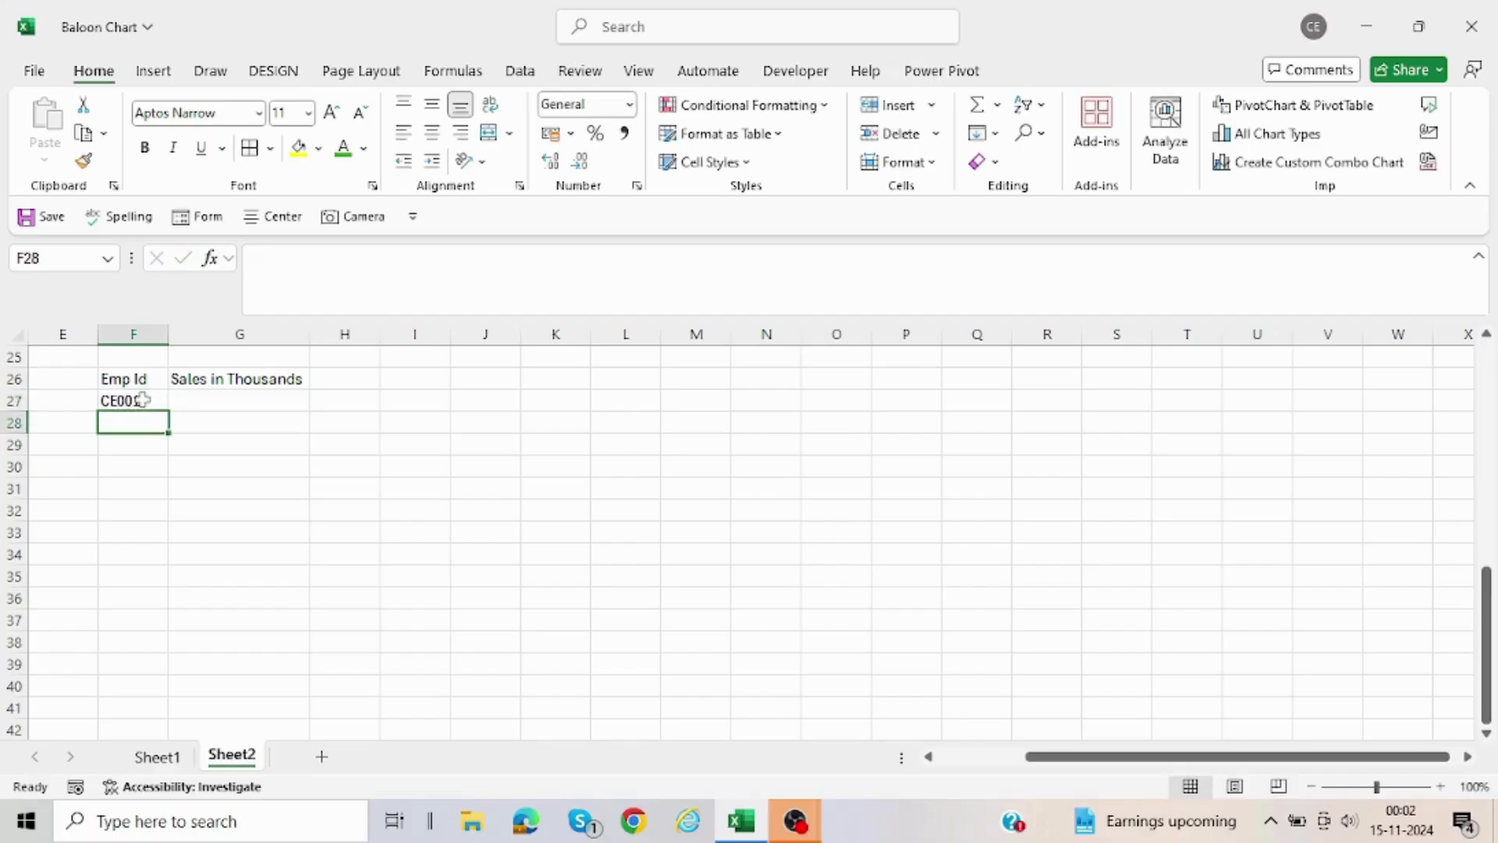
key("Up")
key("Up")
key("shift+Right")
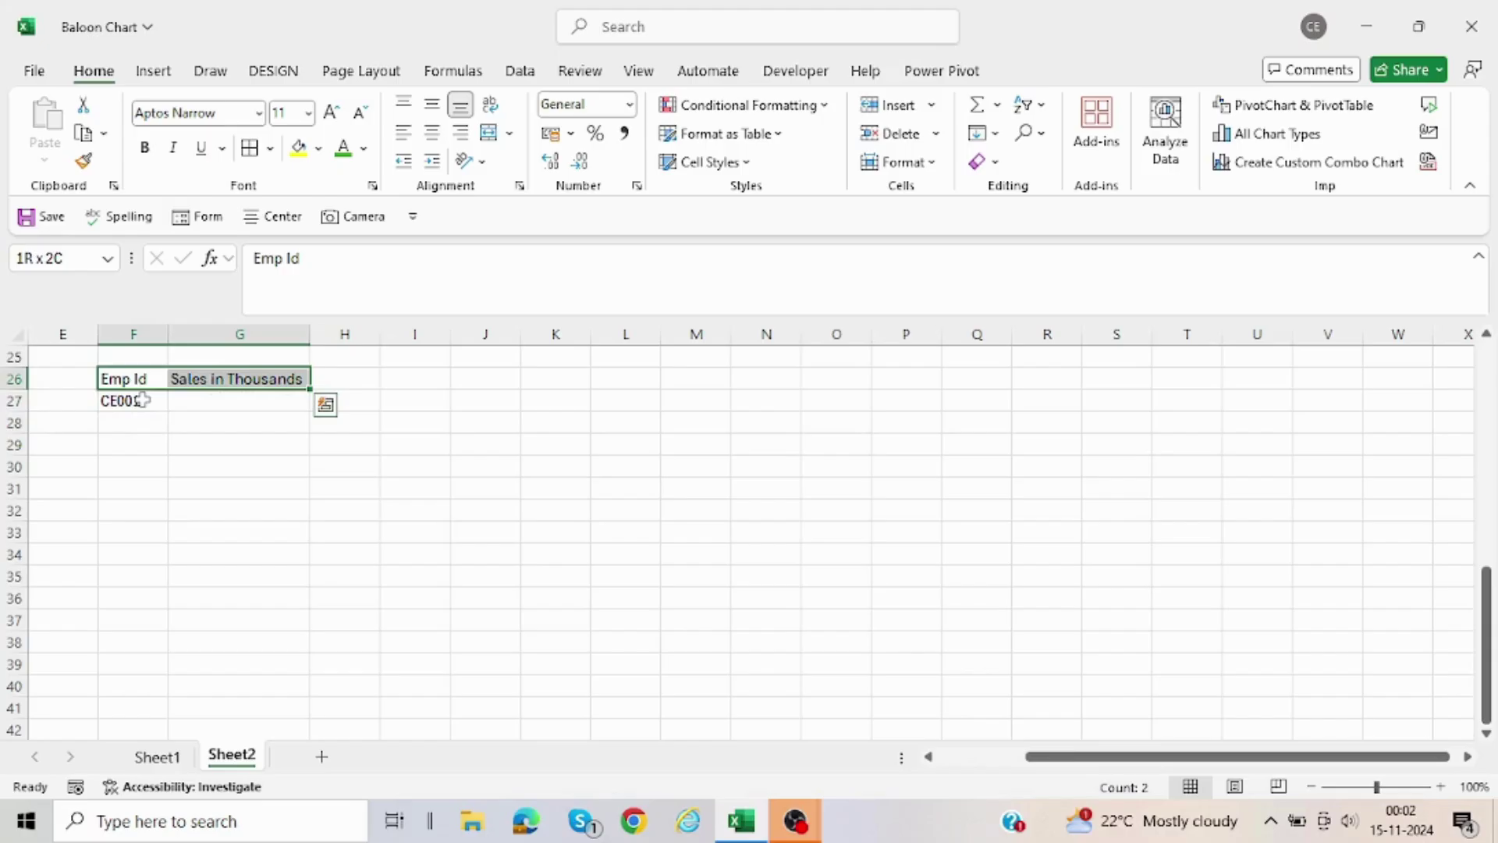
key("shift+Down")
Copy the headers and CE001 to the top of the sheet at F1:G2.
key("ctrl+c")
key("ctrl+Up")
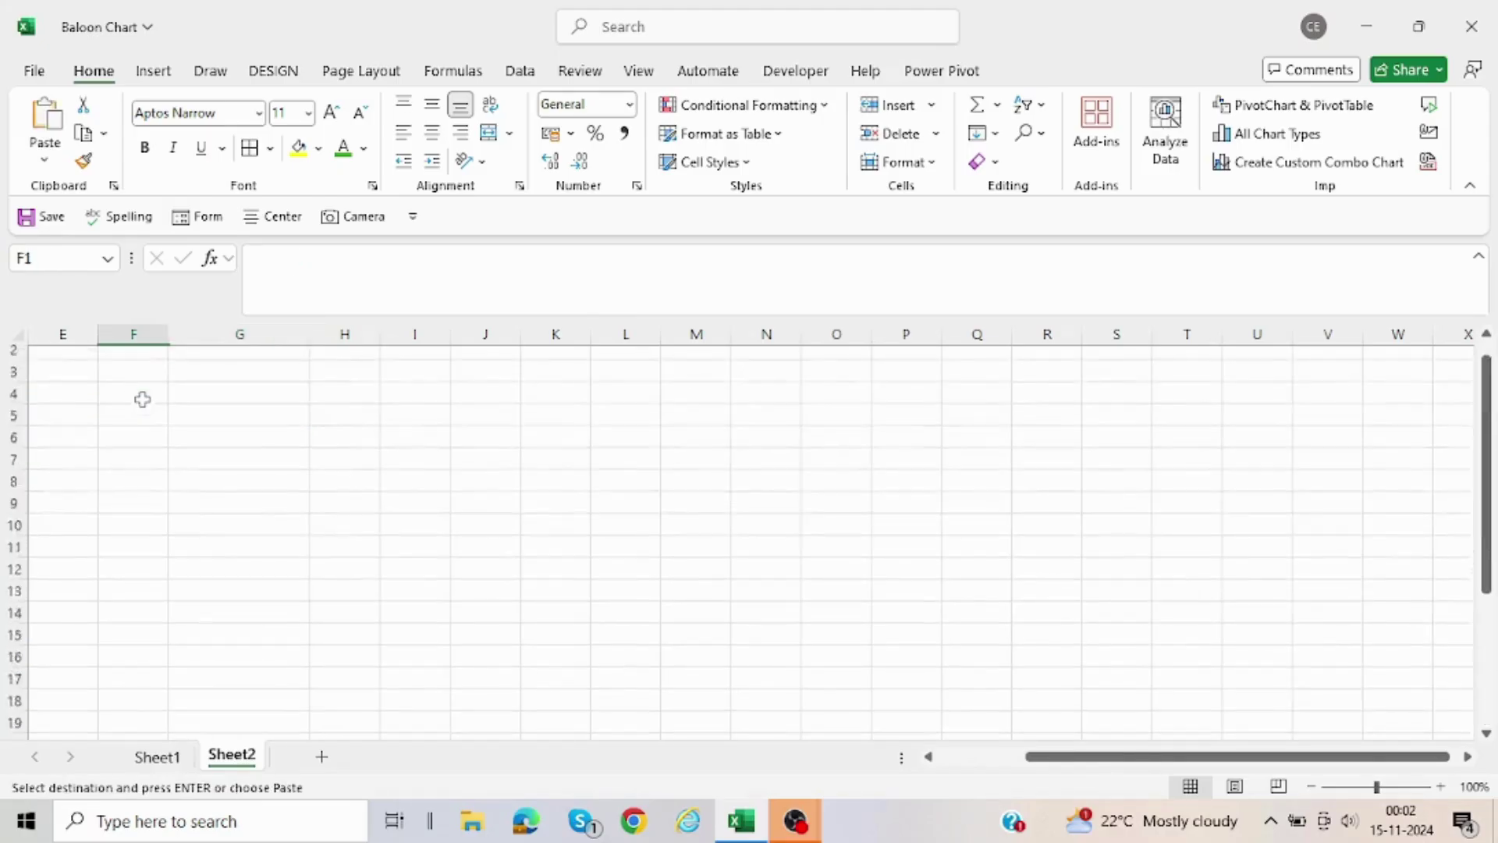
key("Return")
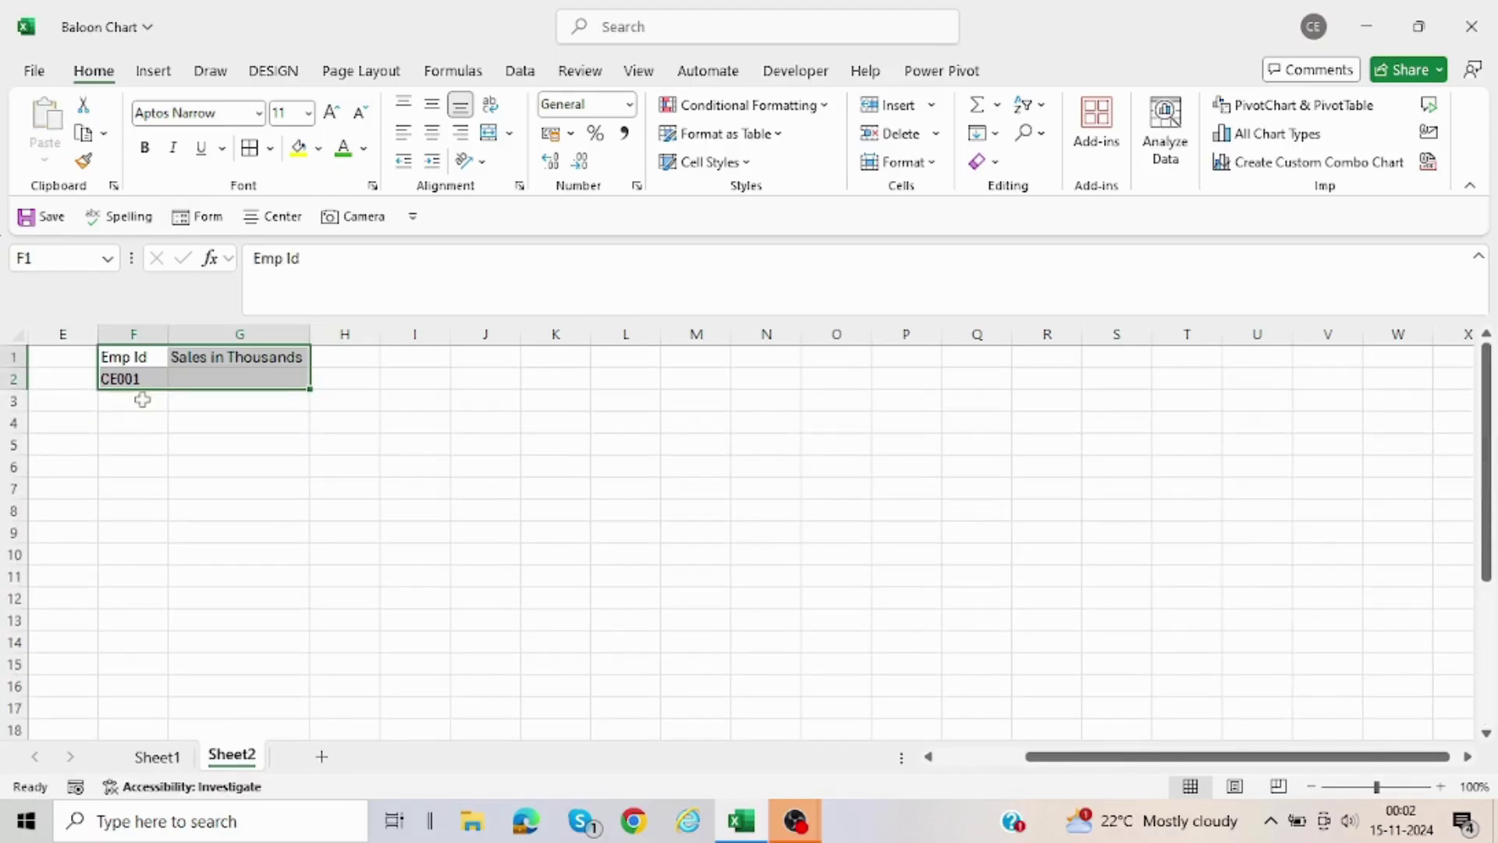
Duplicate CE001 into F3 and change it to CE002.
left_click(148, 379)
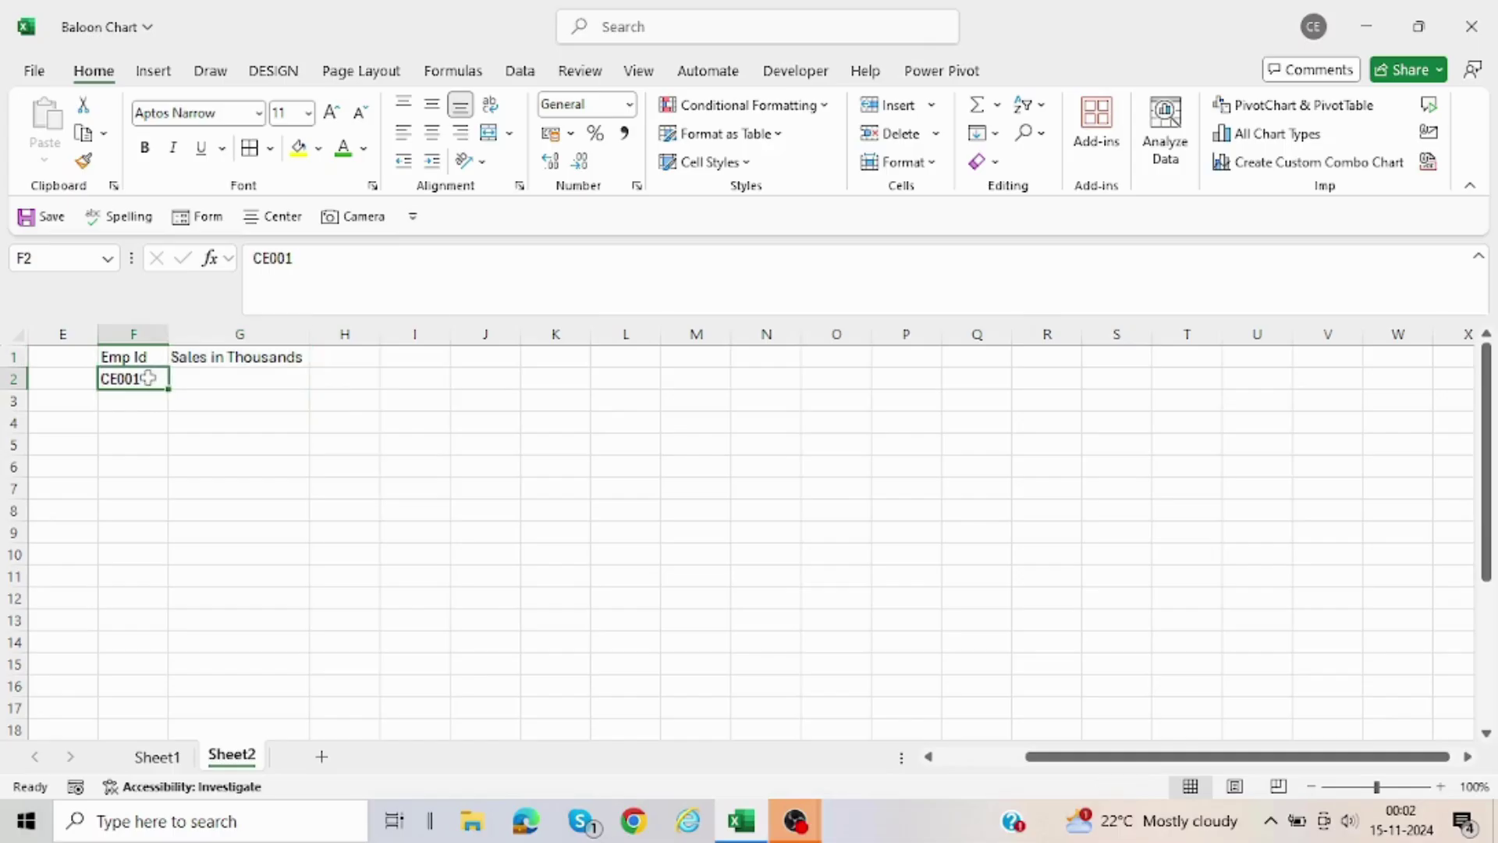
key("Down")
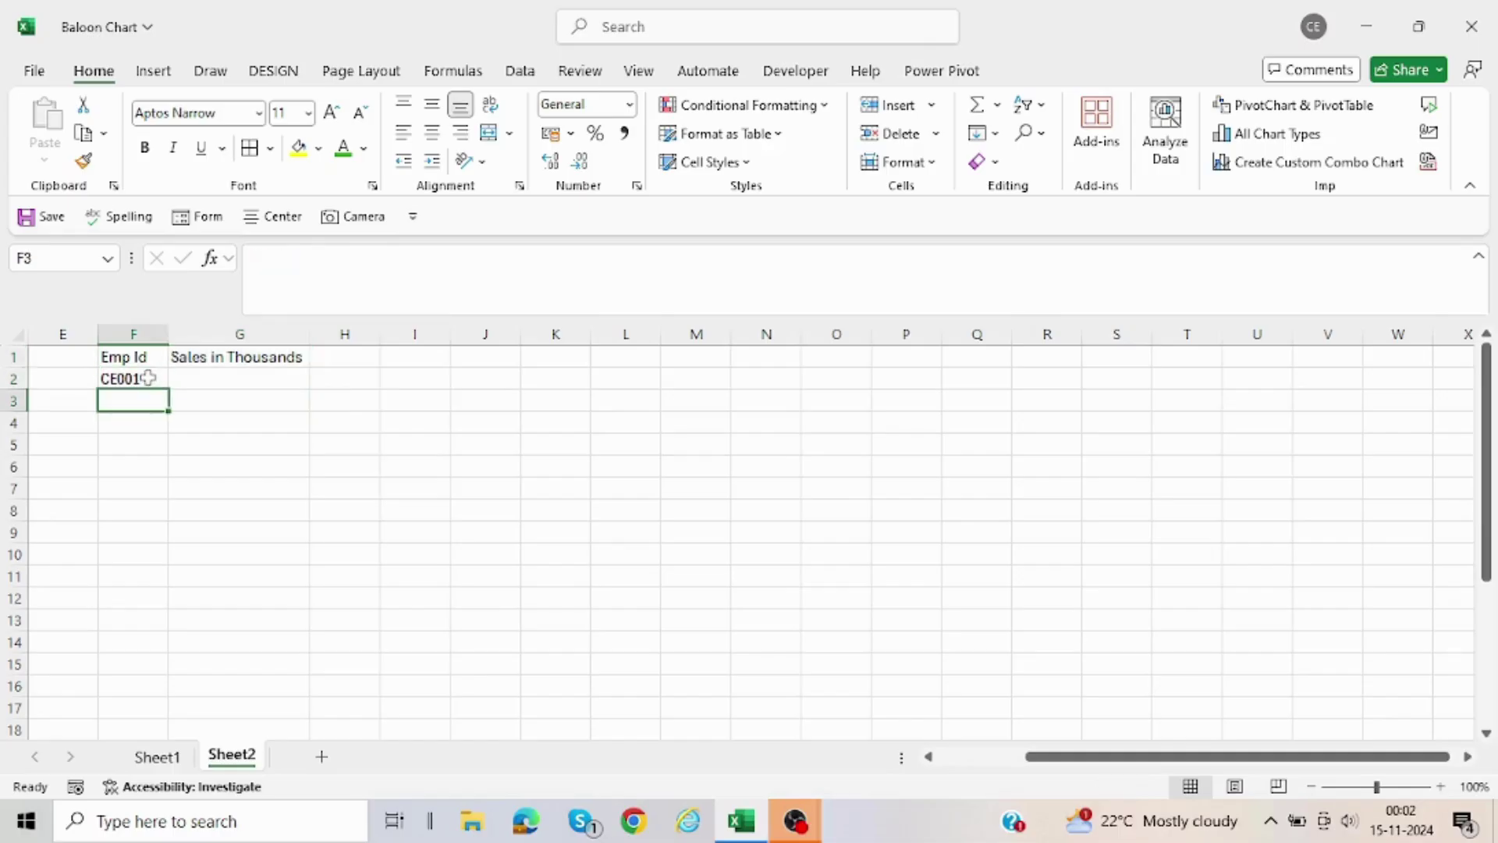
key("ctrl+d")
left_click(299, 257)
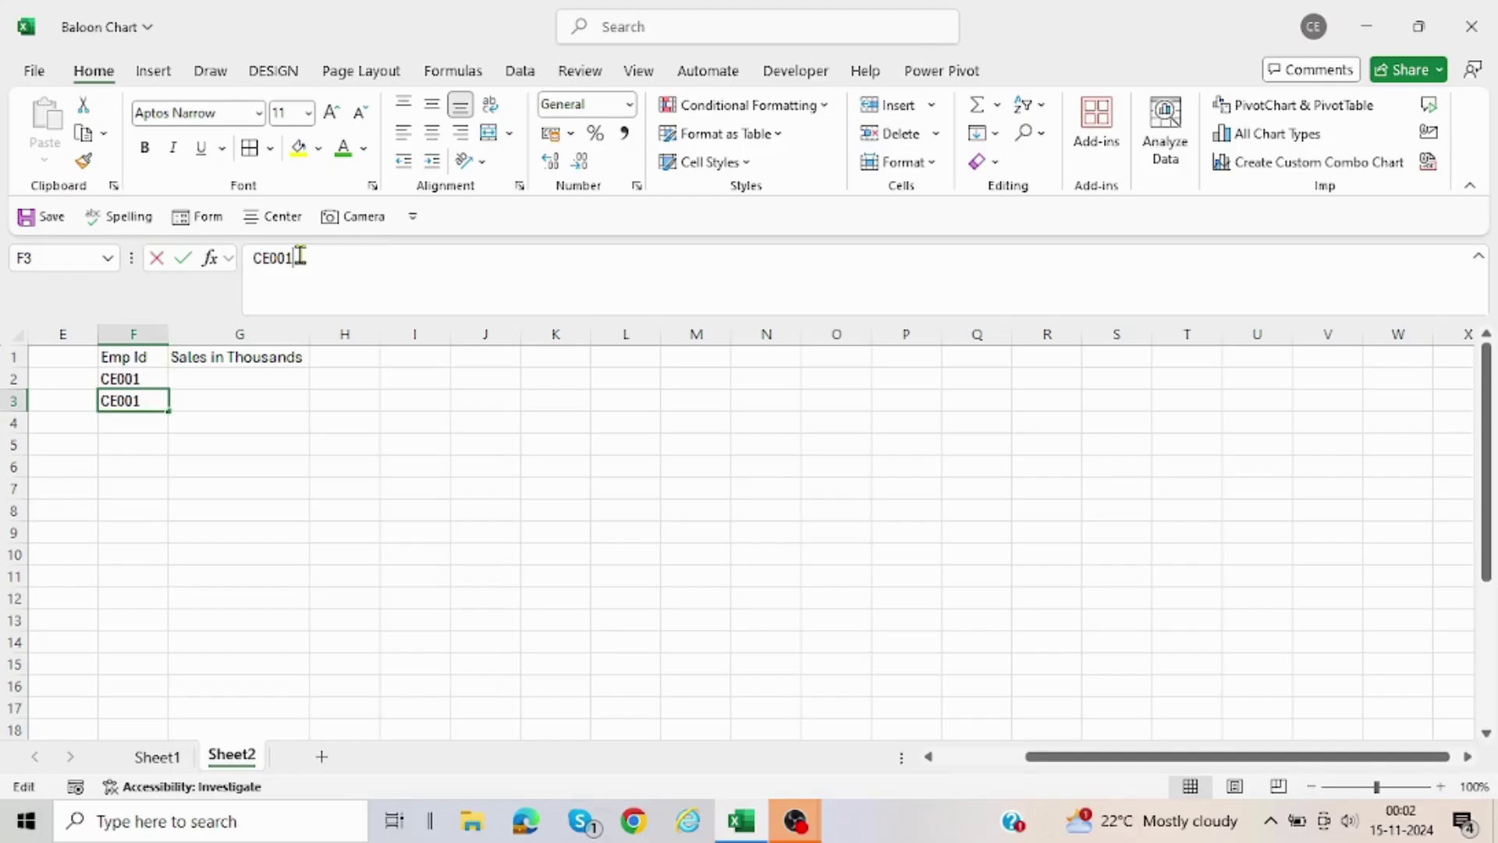
key("BackSpace")
type("2")
key("Return")
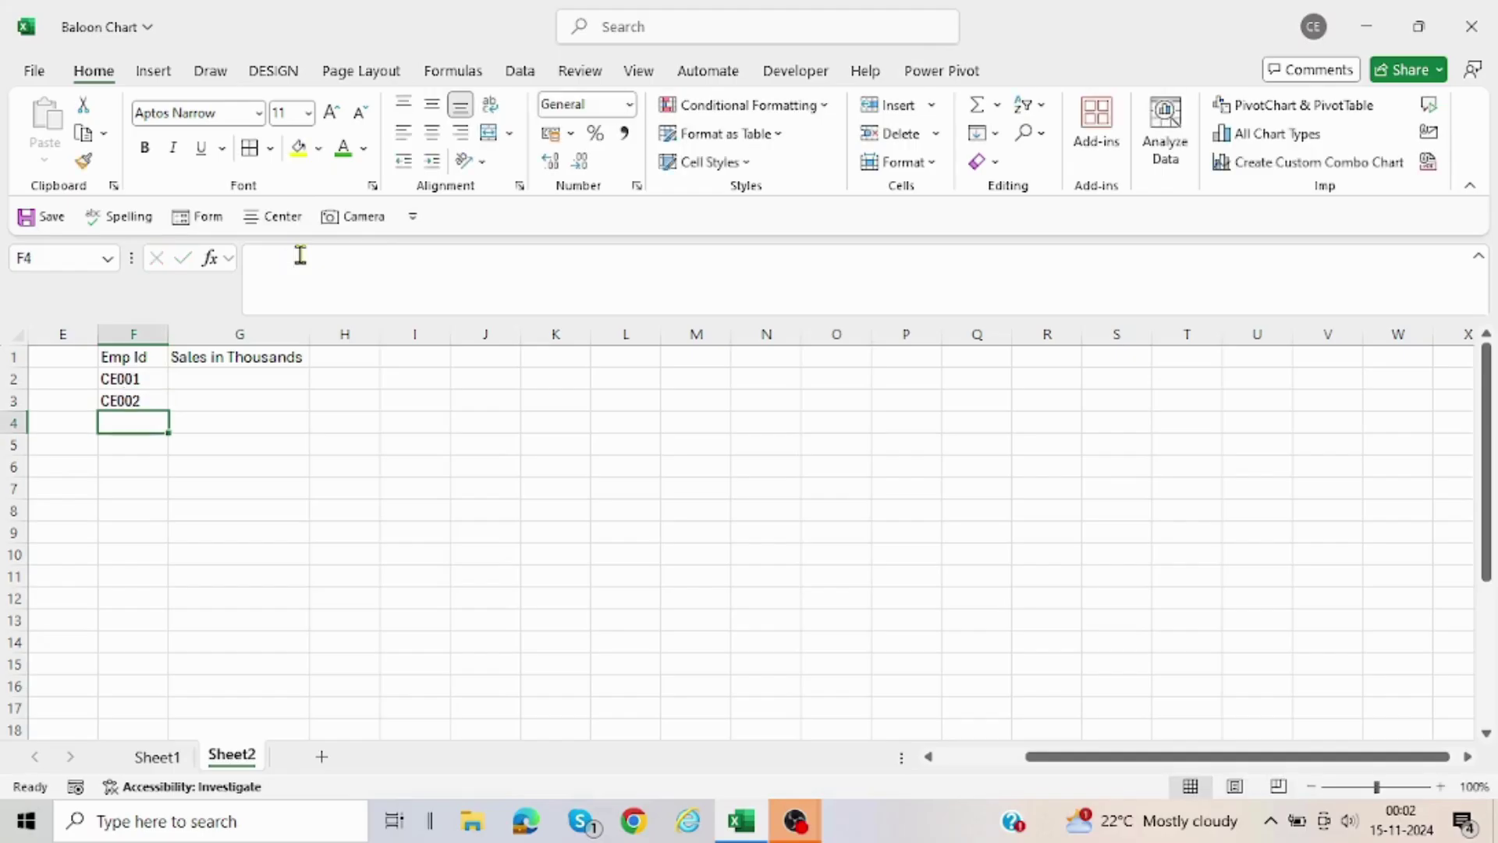
Extend the CE001–CE002 series down to CE007 in F8.
left_click(134, 378)
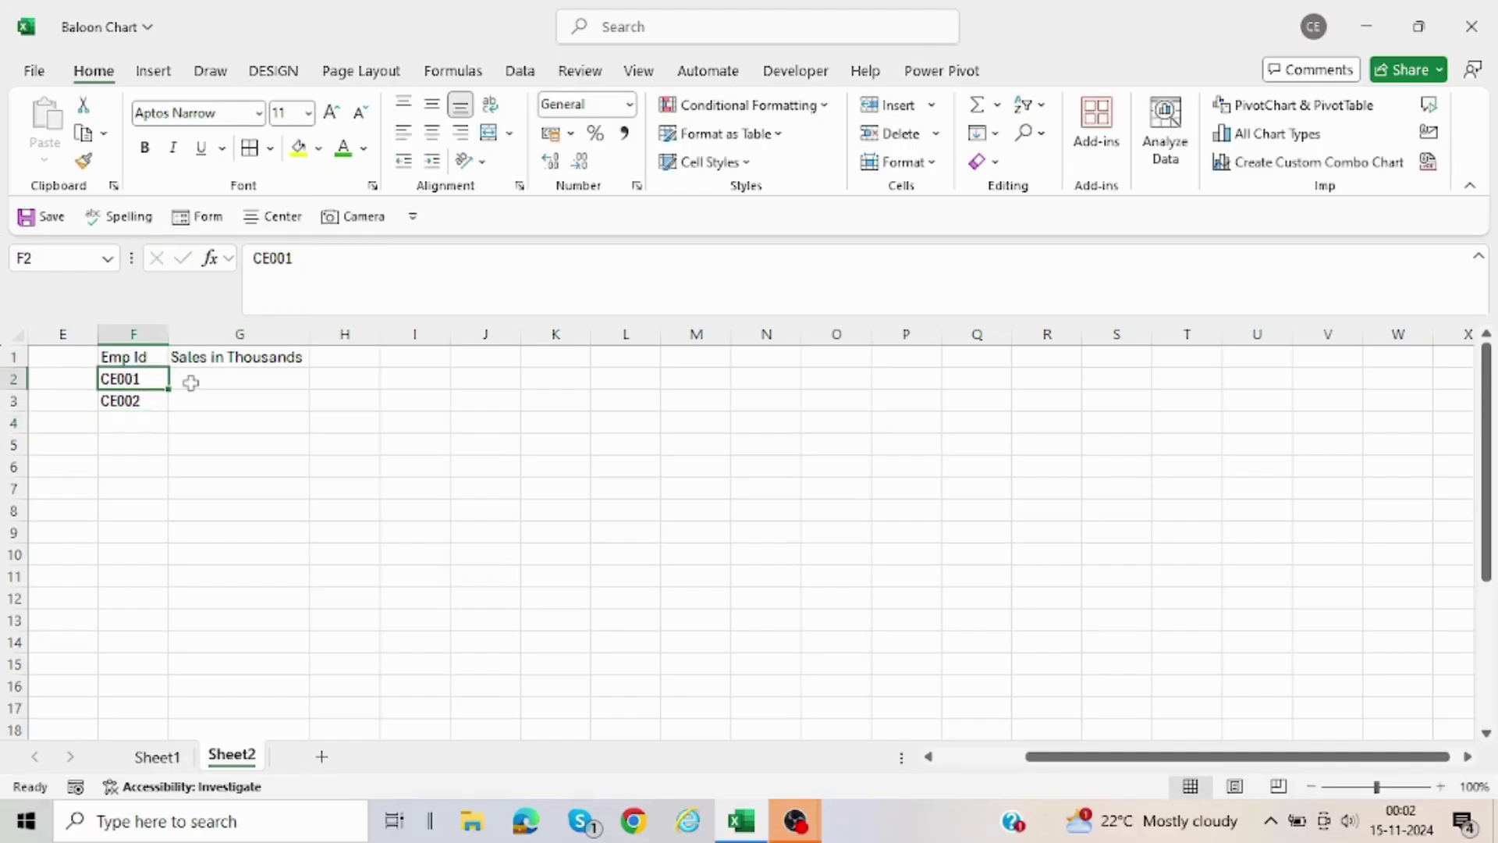
key("shift+Down")
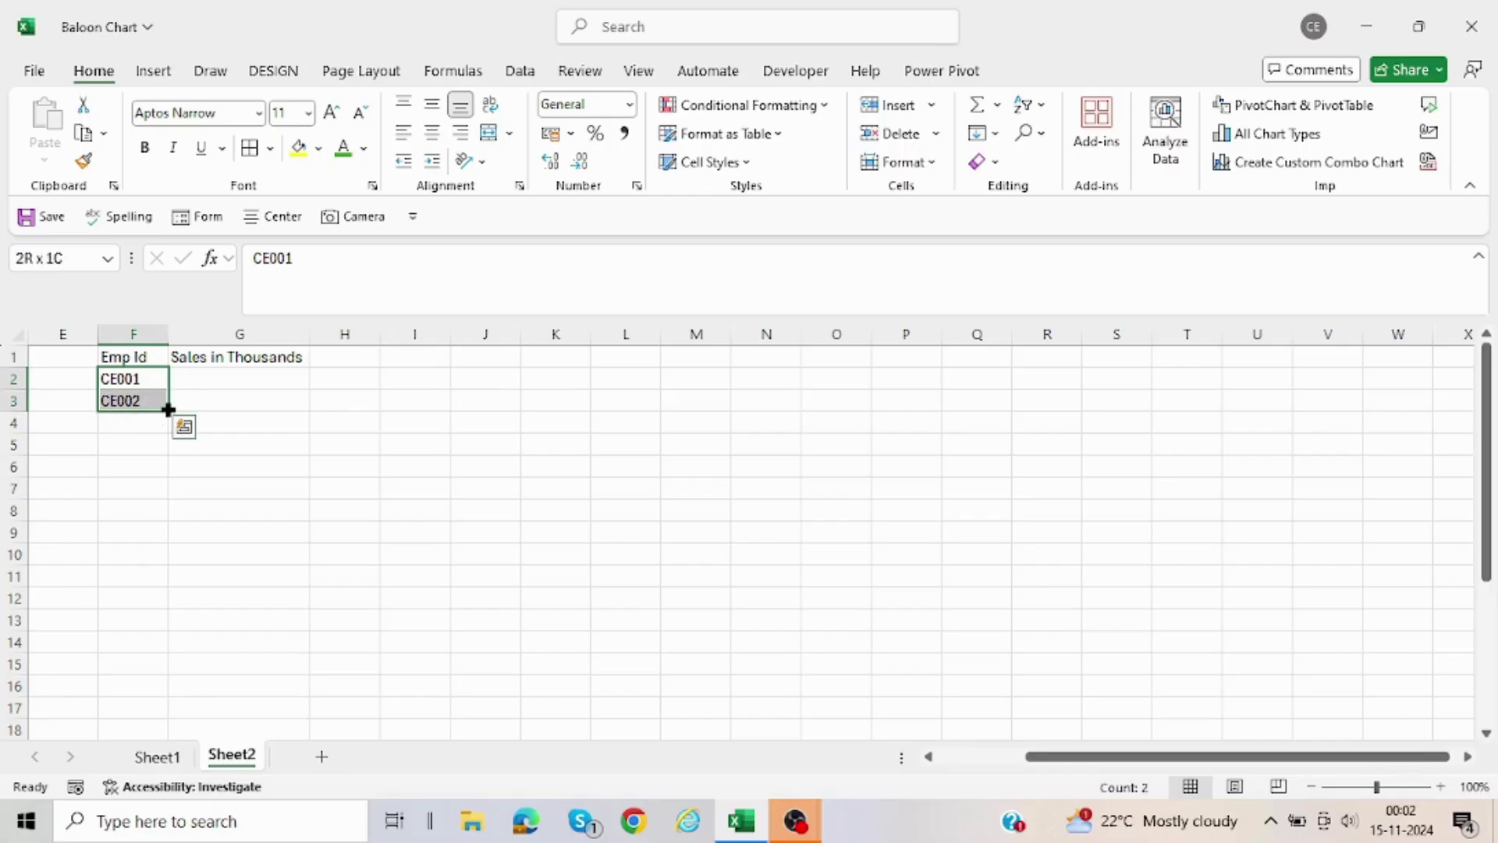
left_click_drag(168, 409, 168, 528)
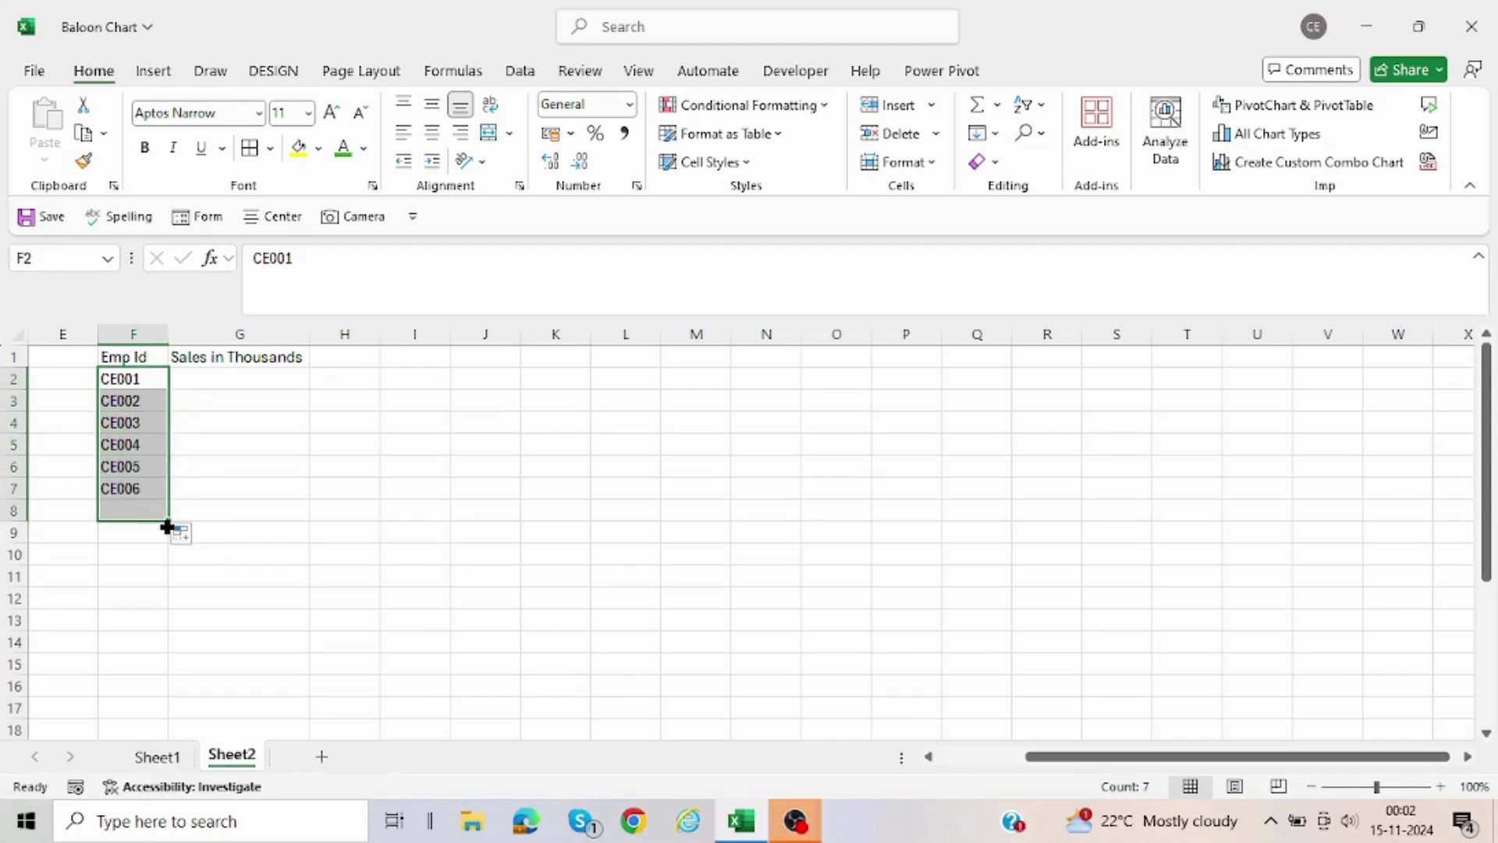
left_click(222, 378)
Enter =RANDBETWEEN(5,15) in G2 and fill it down through G8.
type("=")
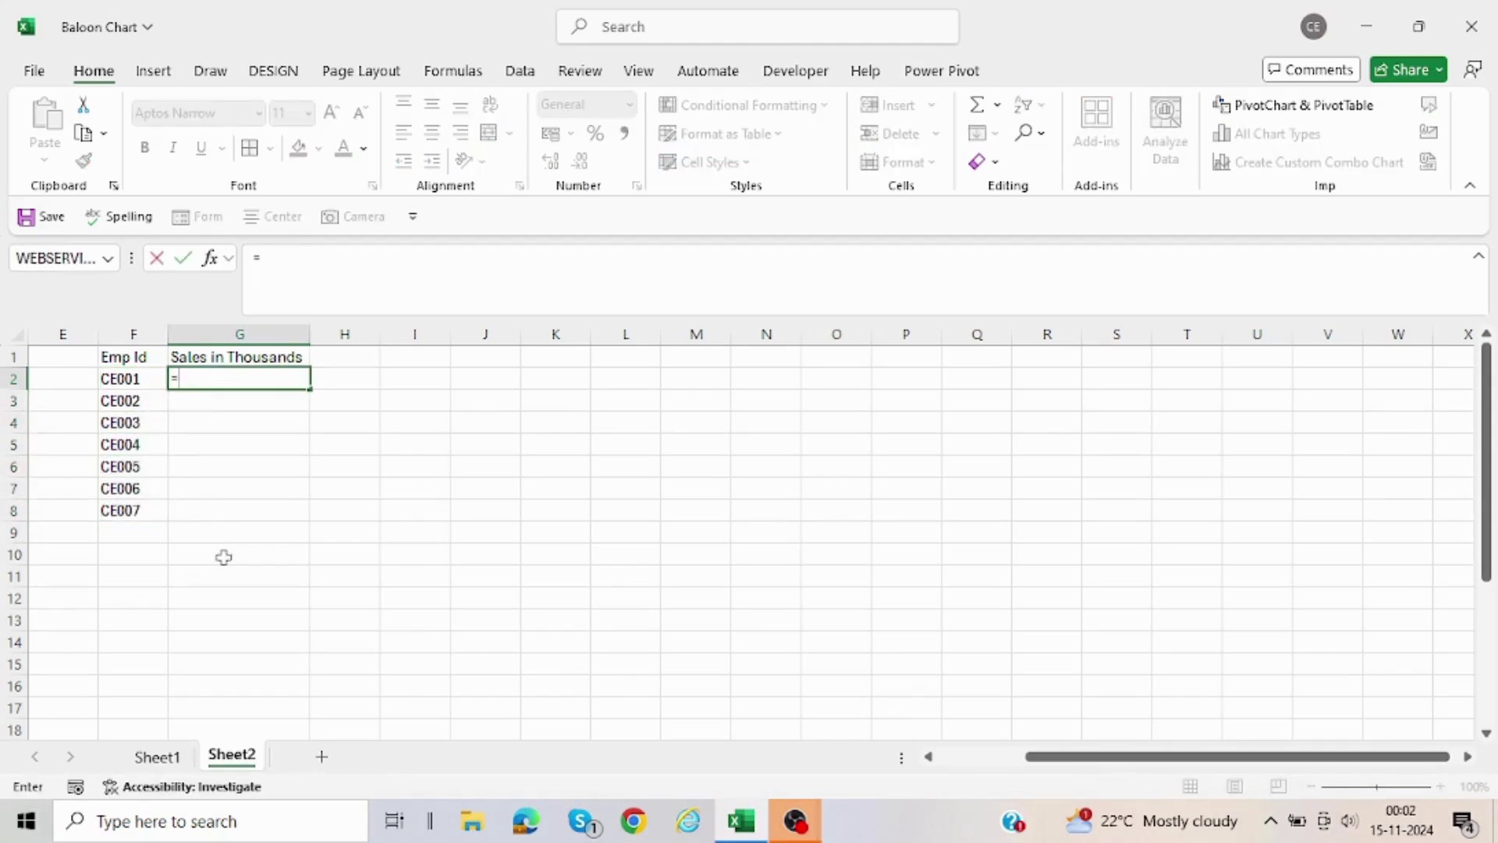
type("rand")
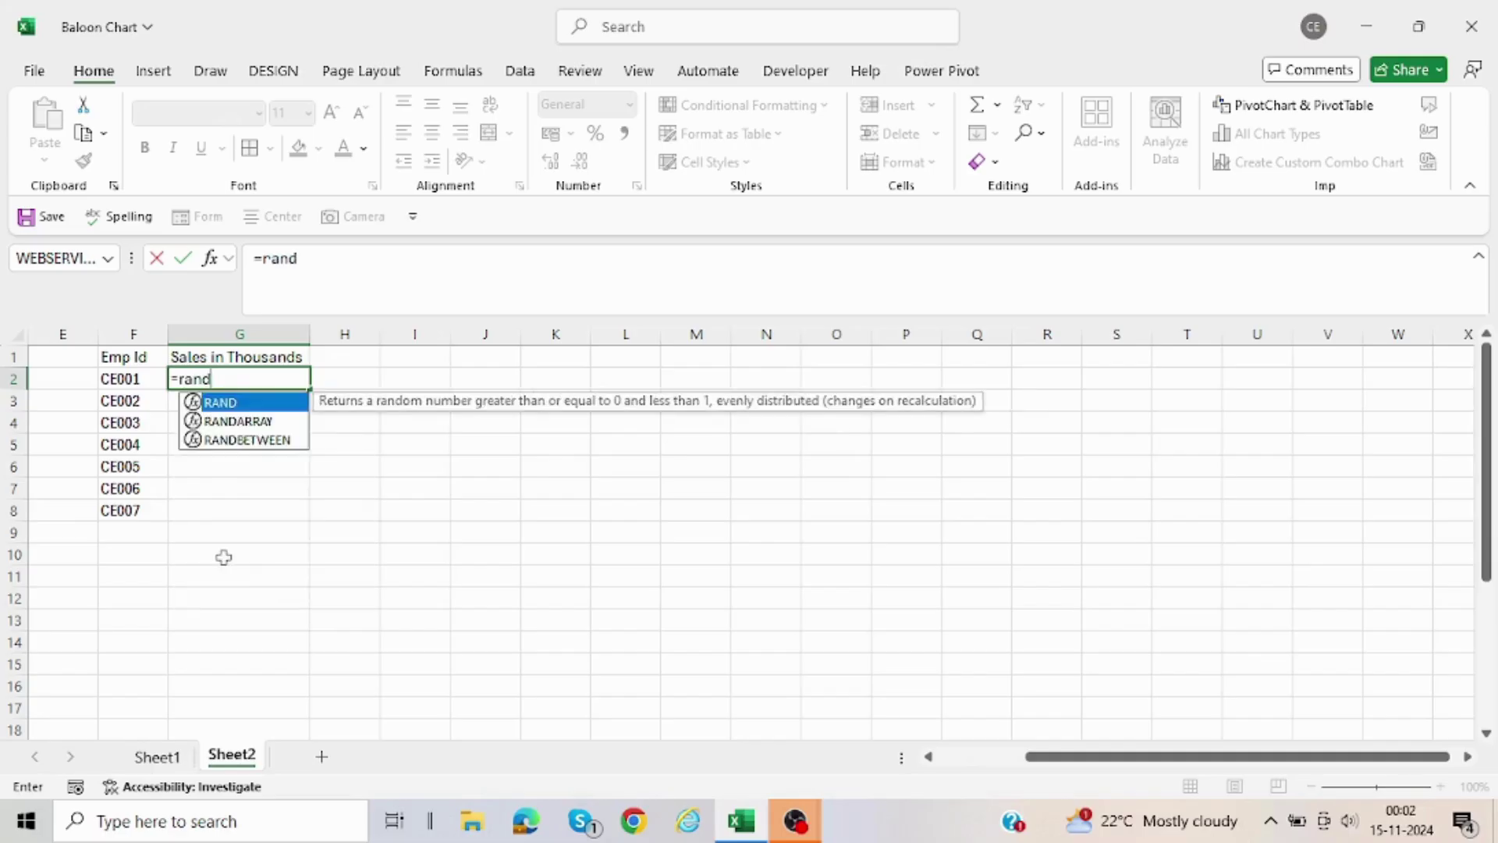
key("Down")
key("Down")
key("Tab")
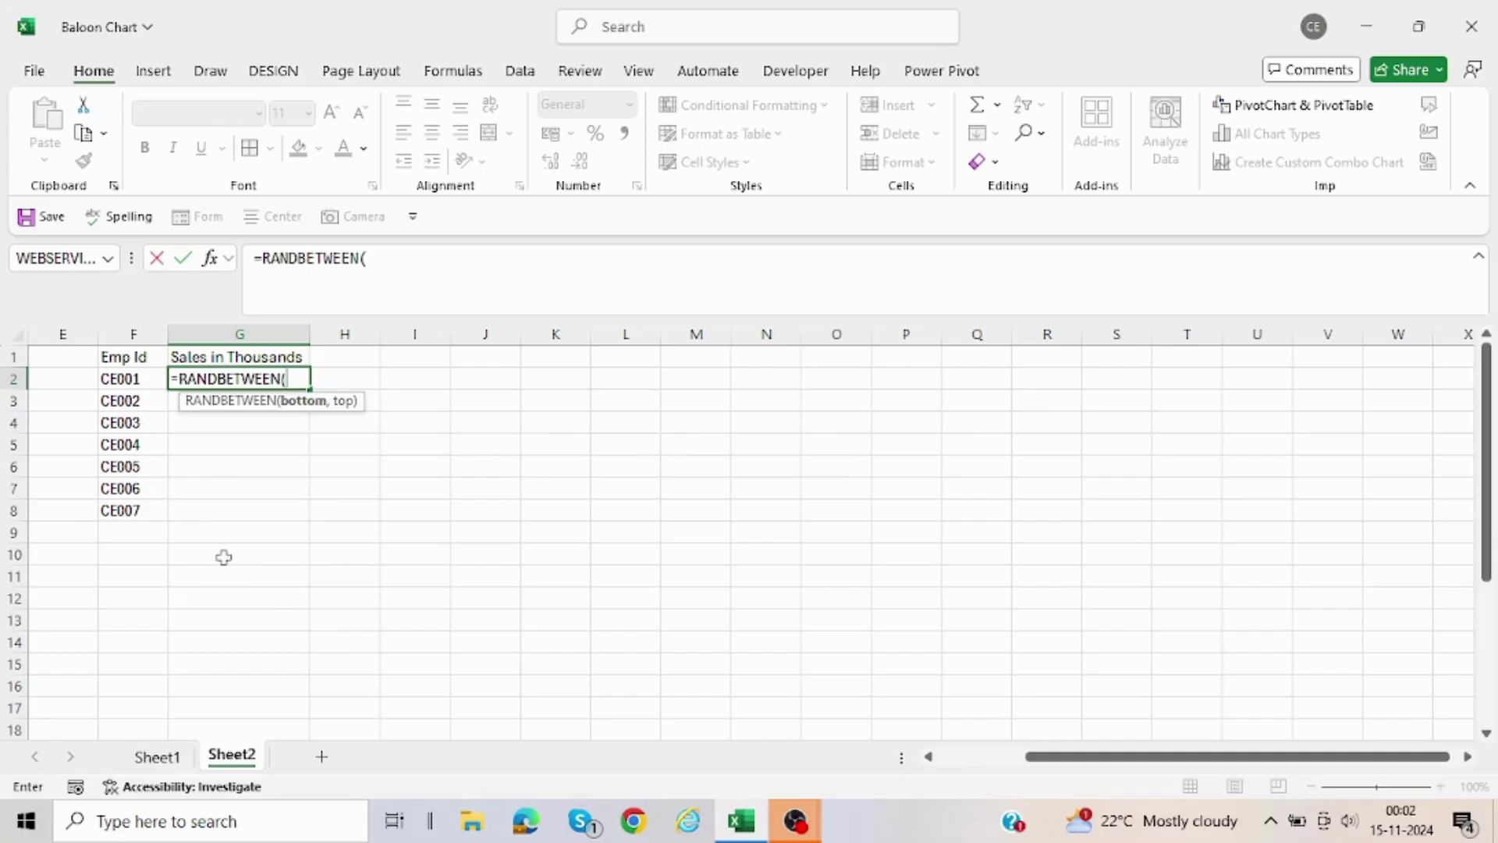
type("5,15")
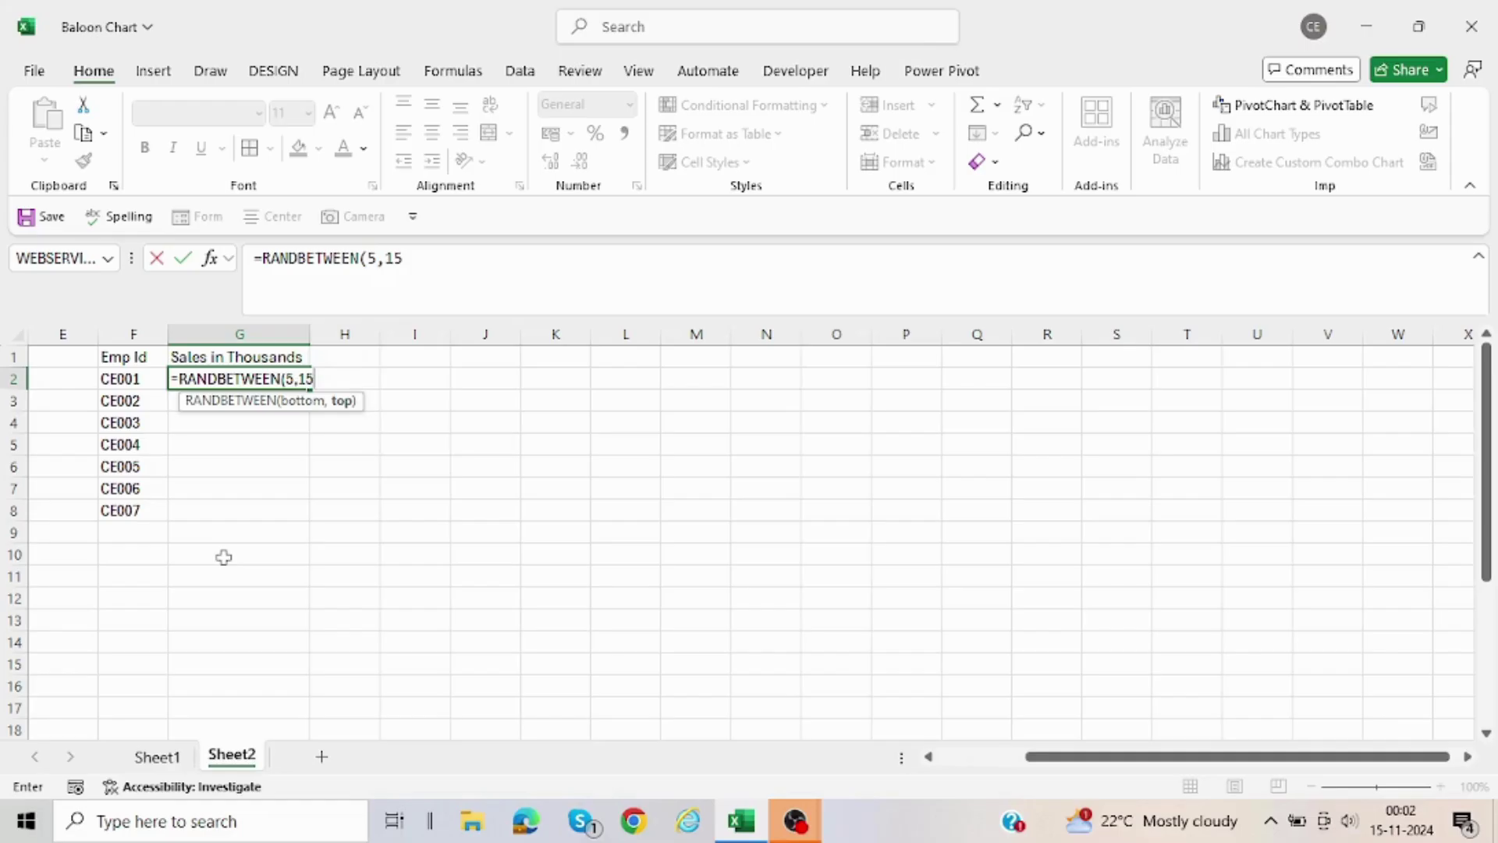
key("Return")
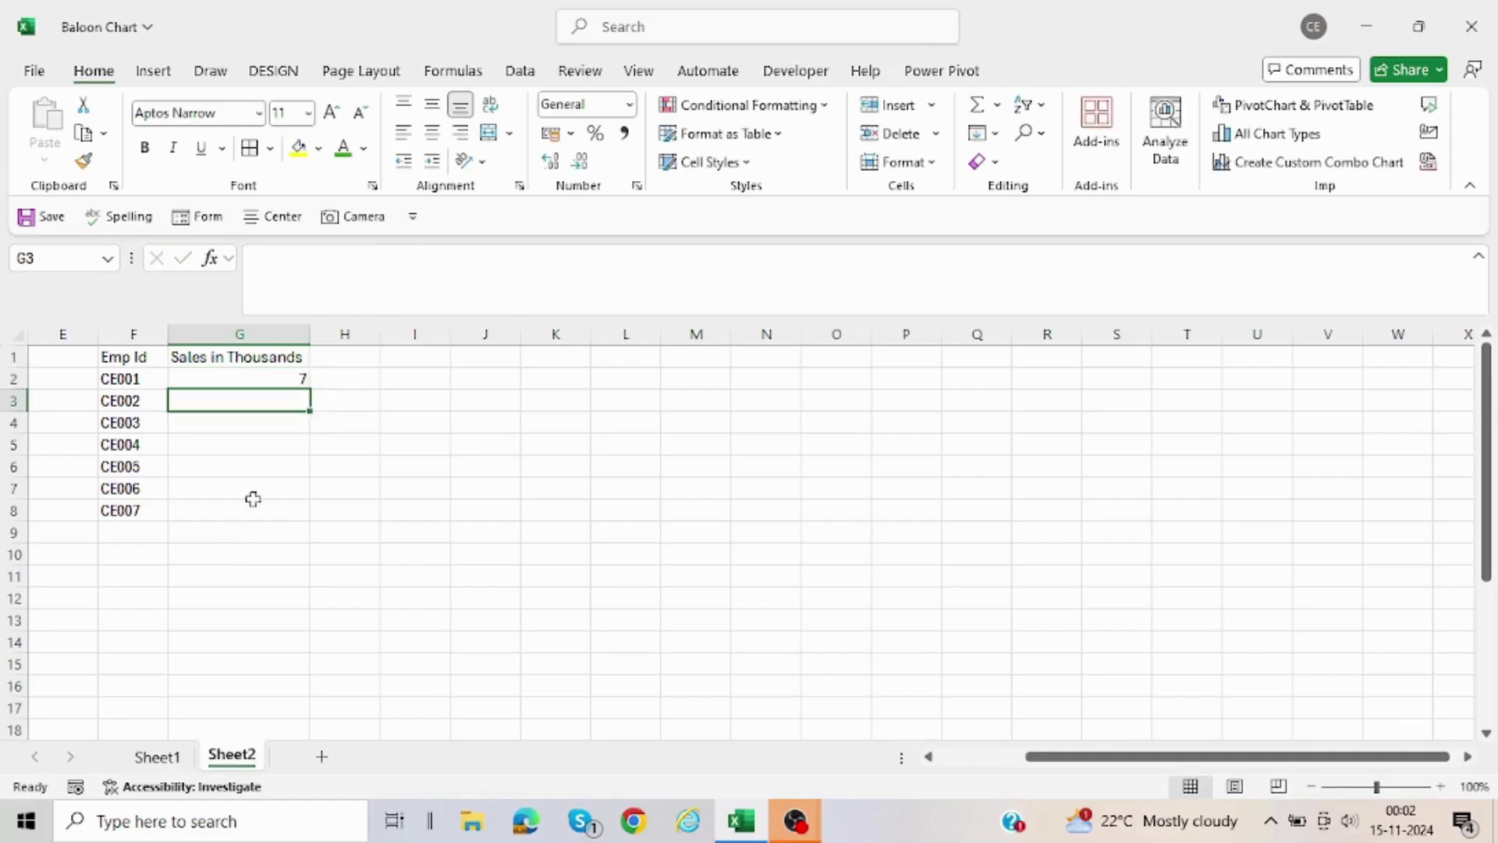
key("Up")
key("shift+Down")
key("shift+Down")
key("shift+Down")
key("shift+Down")
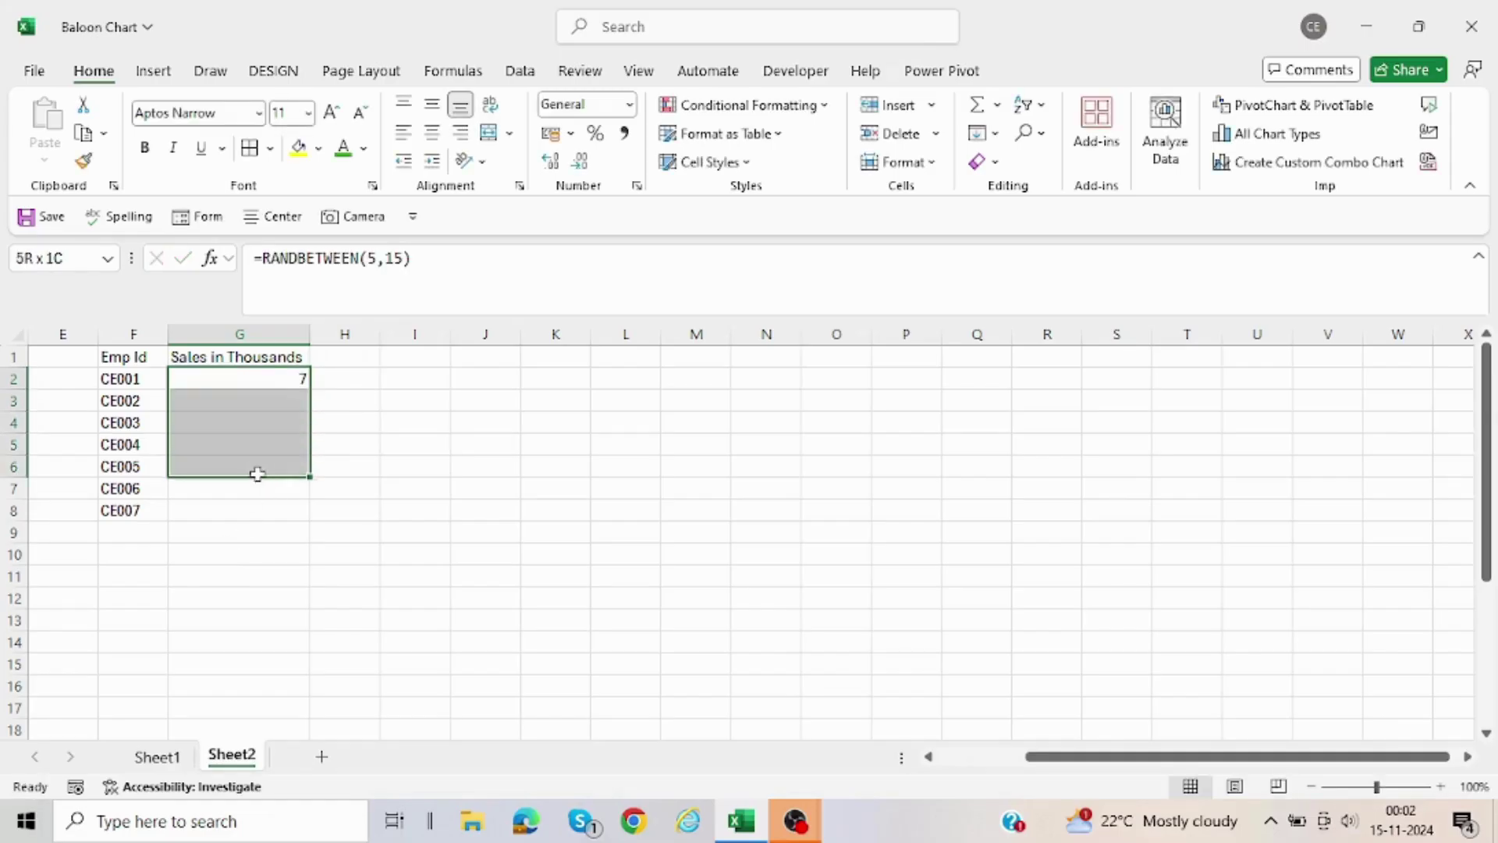
key("shift+Down")
key("shift+Down")
key("ctrl+d")
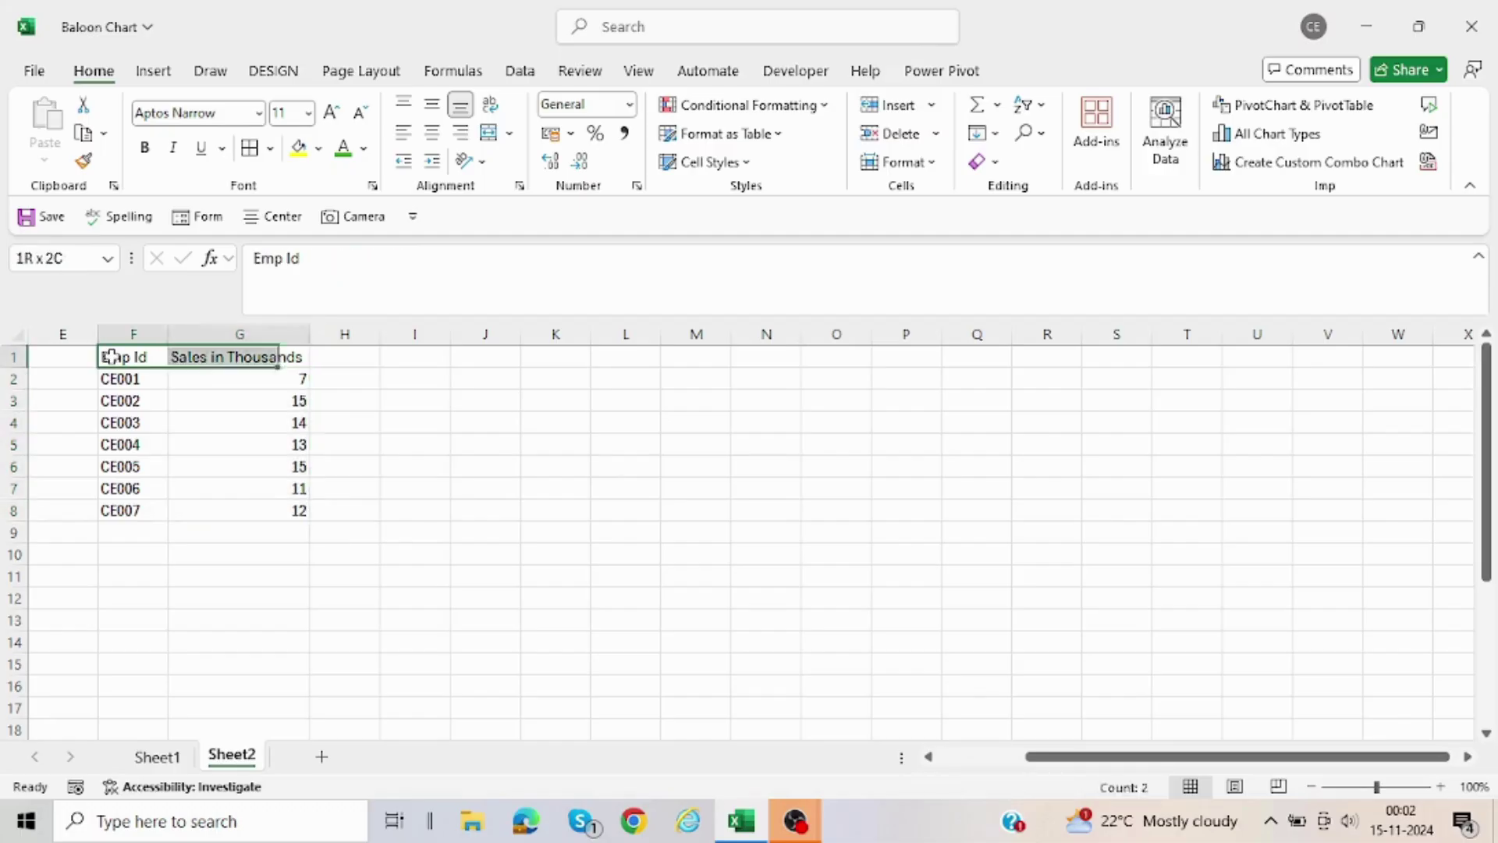
Give F1:G8 all borders and center its text horizontally and vertically.
left_click_drag(110, 357, 301, 510)
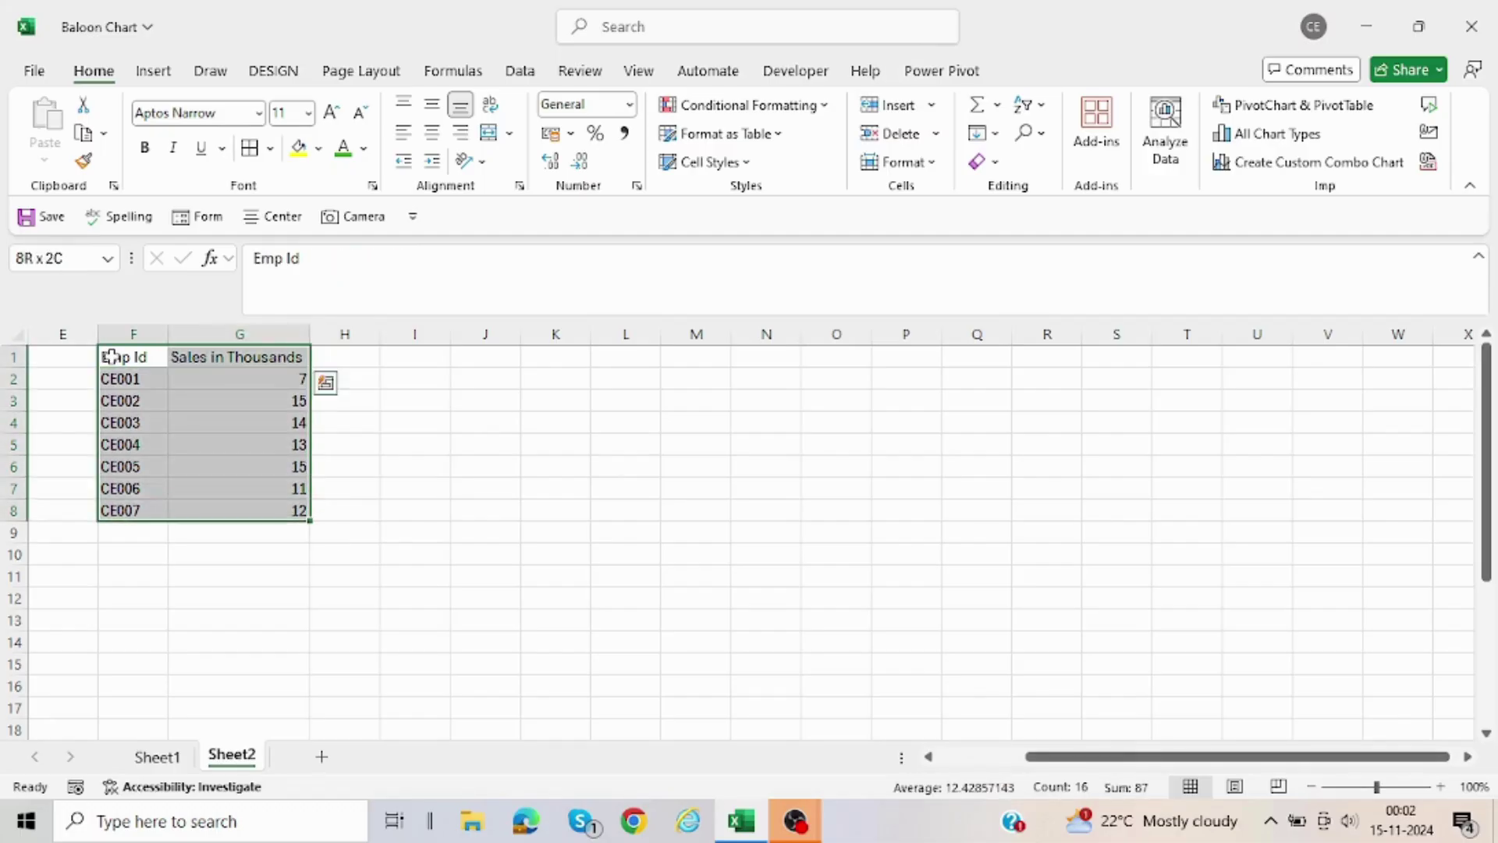
left_click(250, 148)
left_click(434, 134)
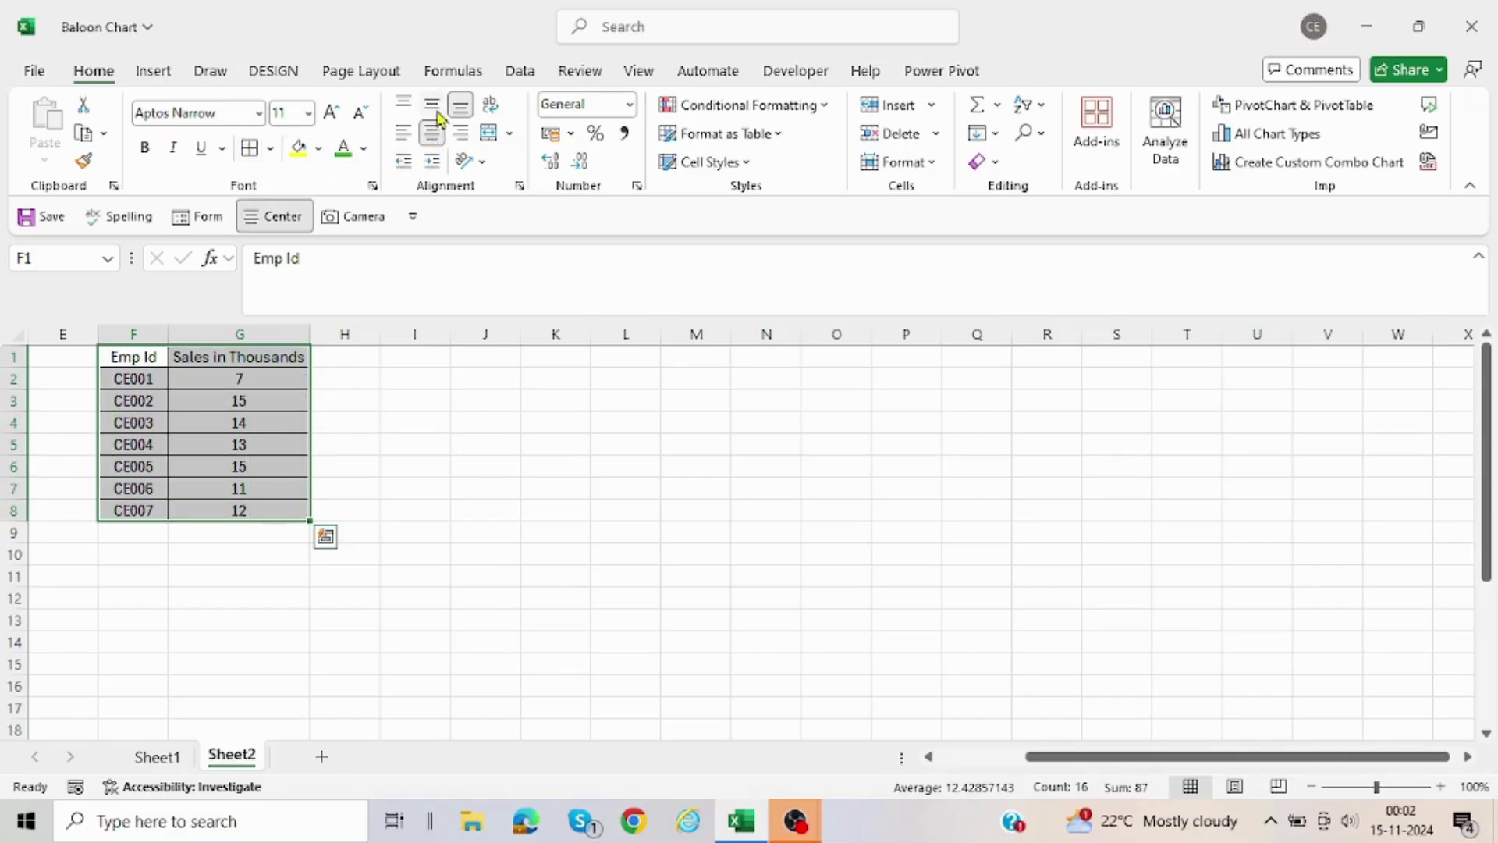
left_click(432, 104)
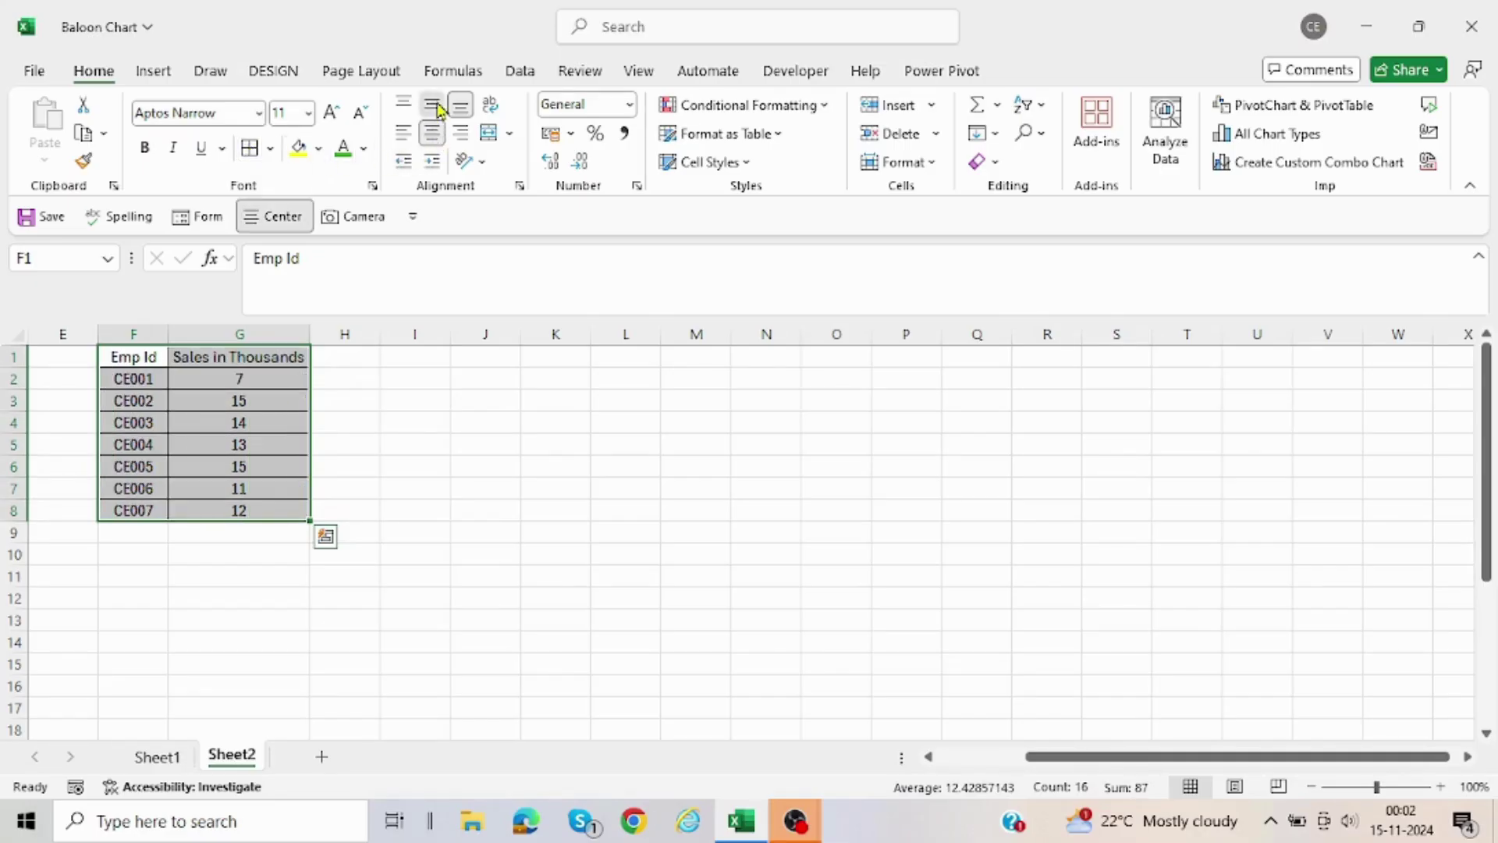
Make the F1:G1 headers bold with a yellow fill.
left_click(133, 355)
left_click_drag(132, 355, 238, 356)
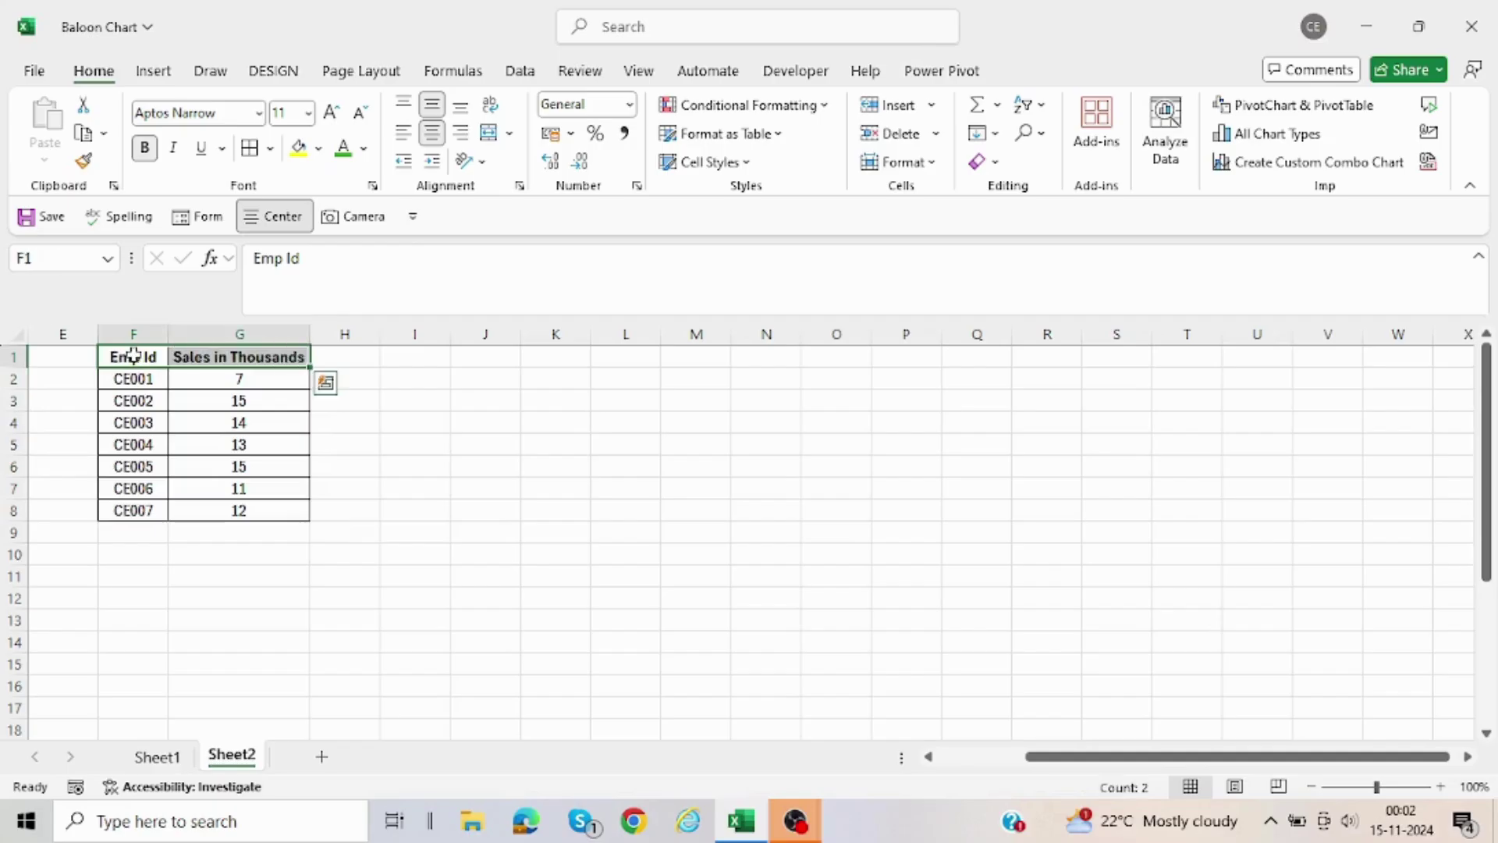
left_click(144, 147)
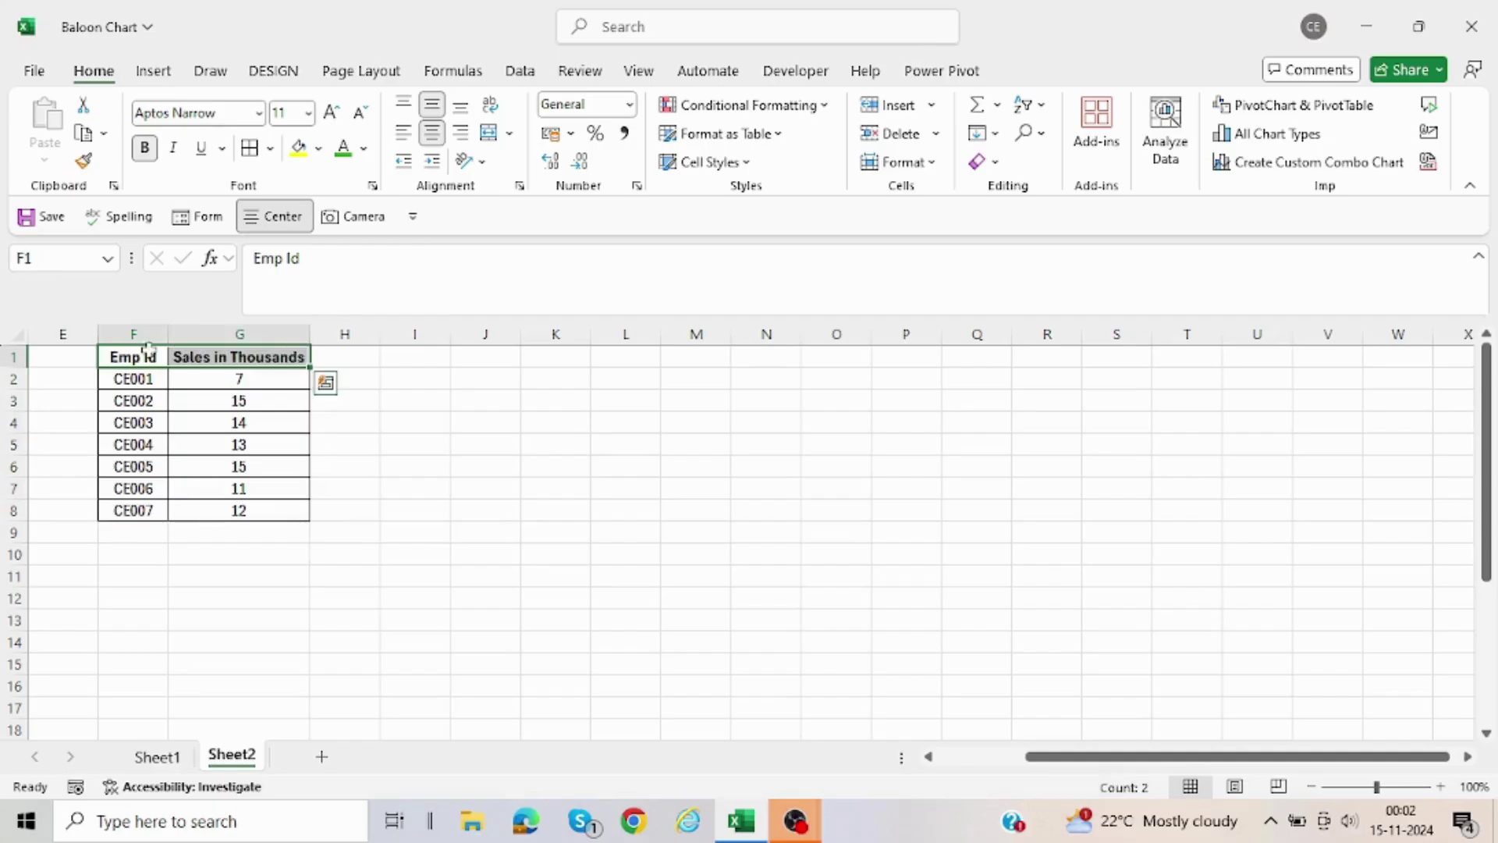
left_click(303, 152)
left_click(453, 443)
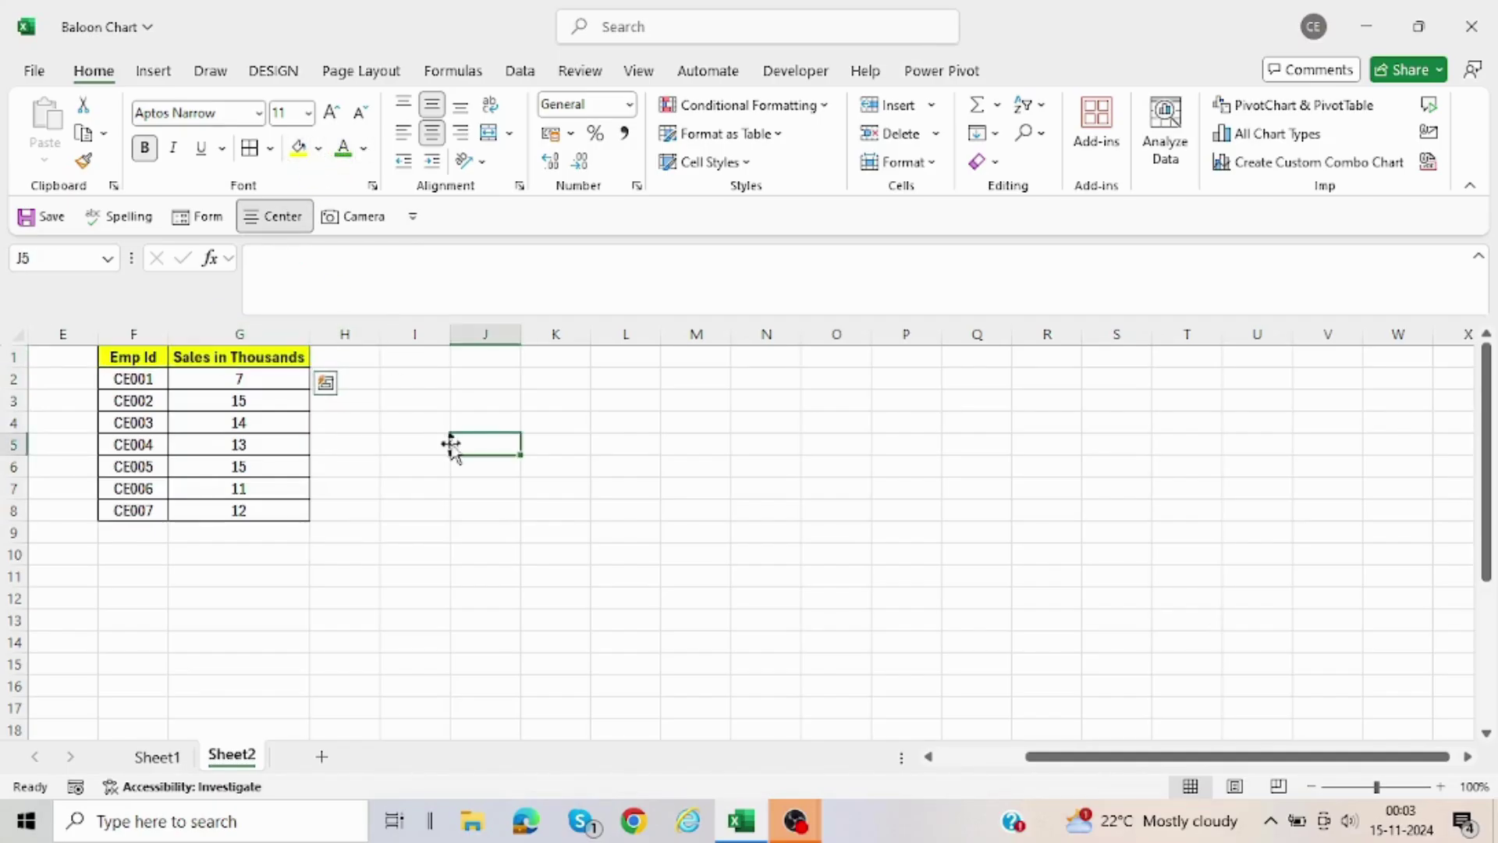
left_click(9, 334)
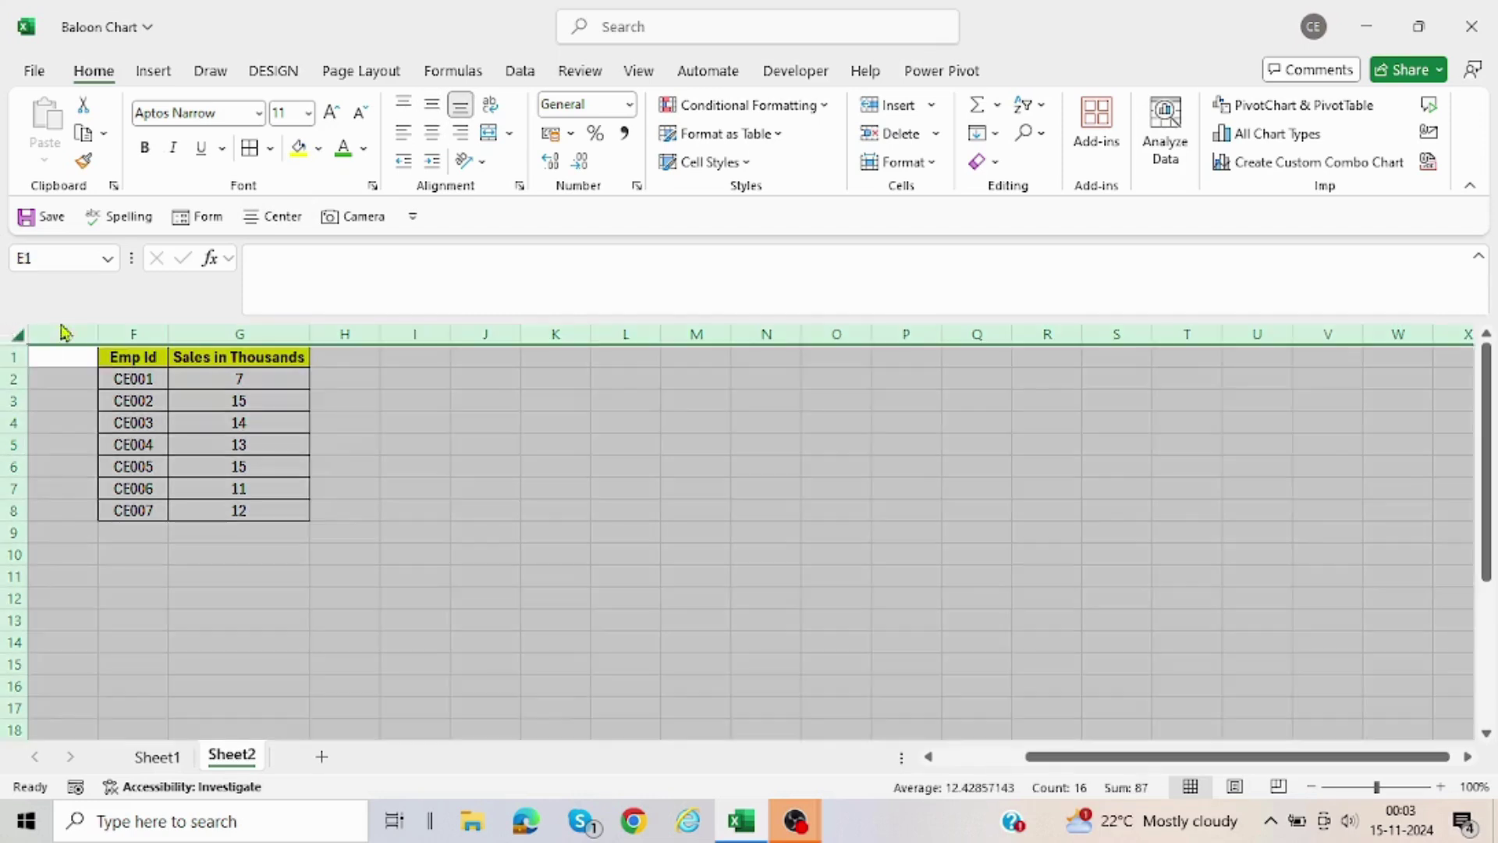
Uncheck Gridlines in the View settings so only the bordered F1:G8 table shows.
left_click(645, 70)
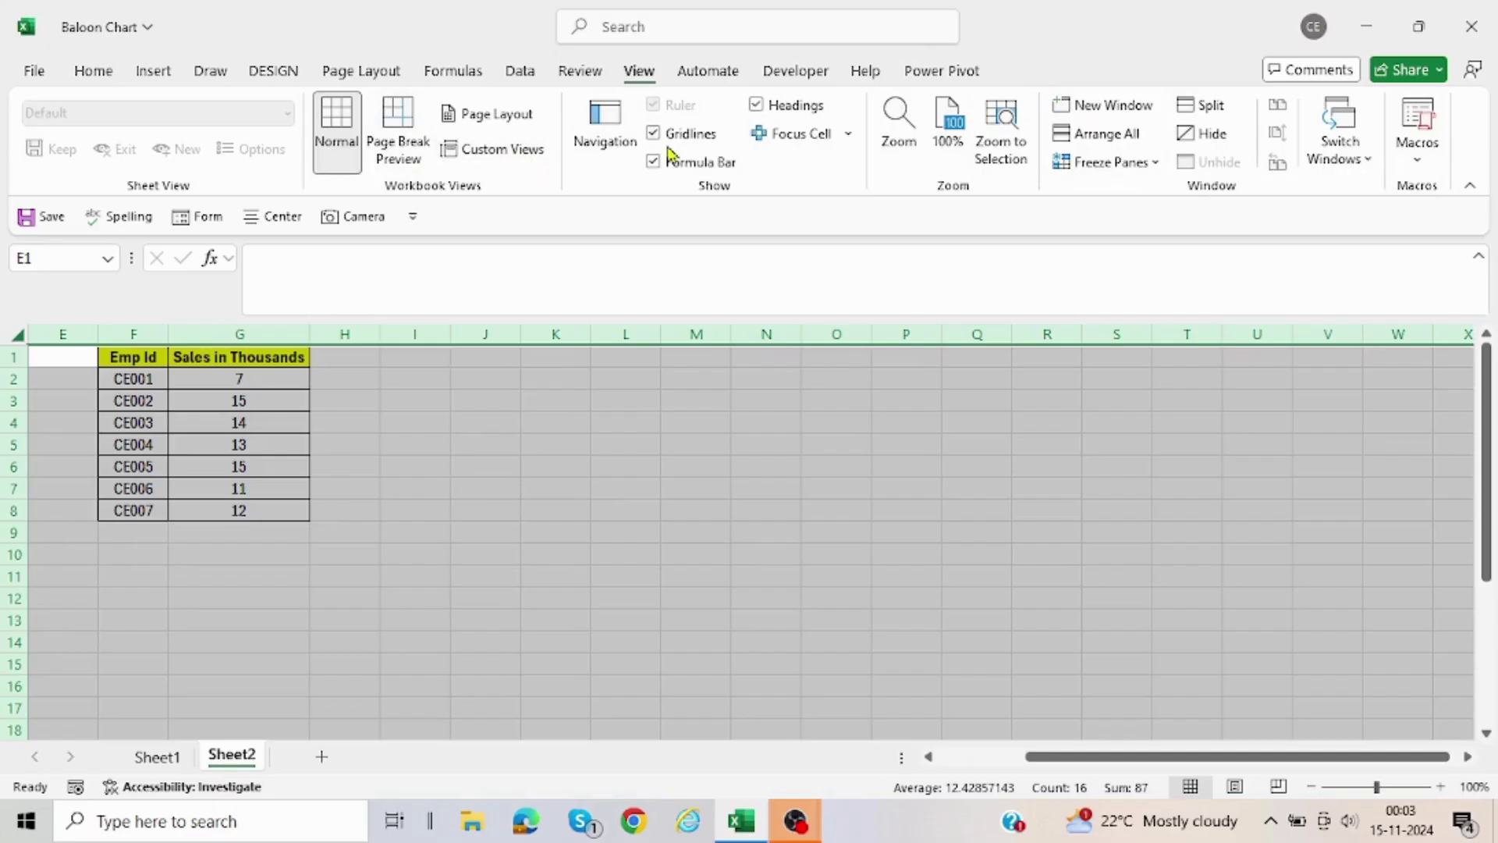
left_click(511, 453)
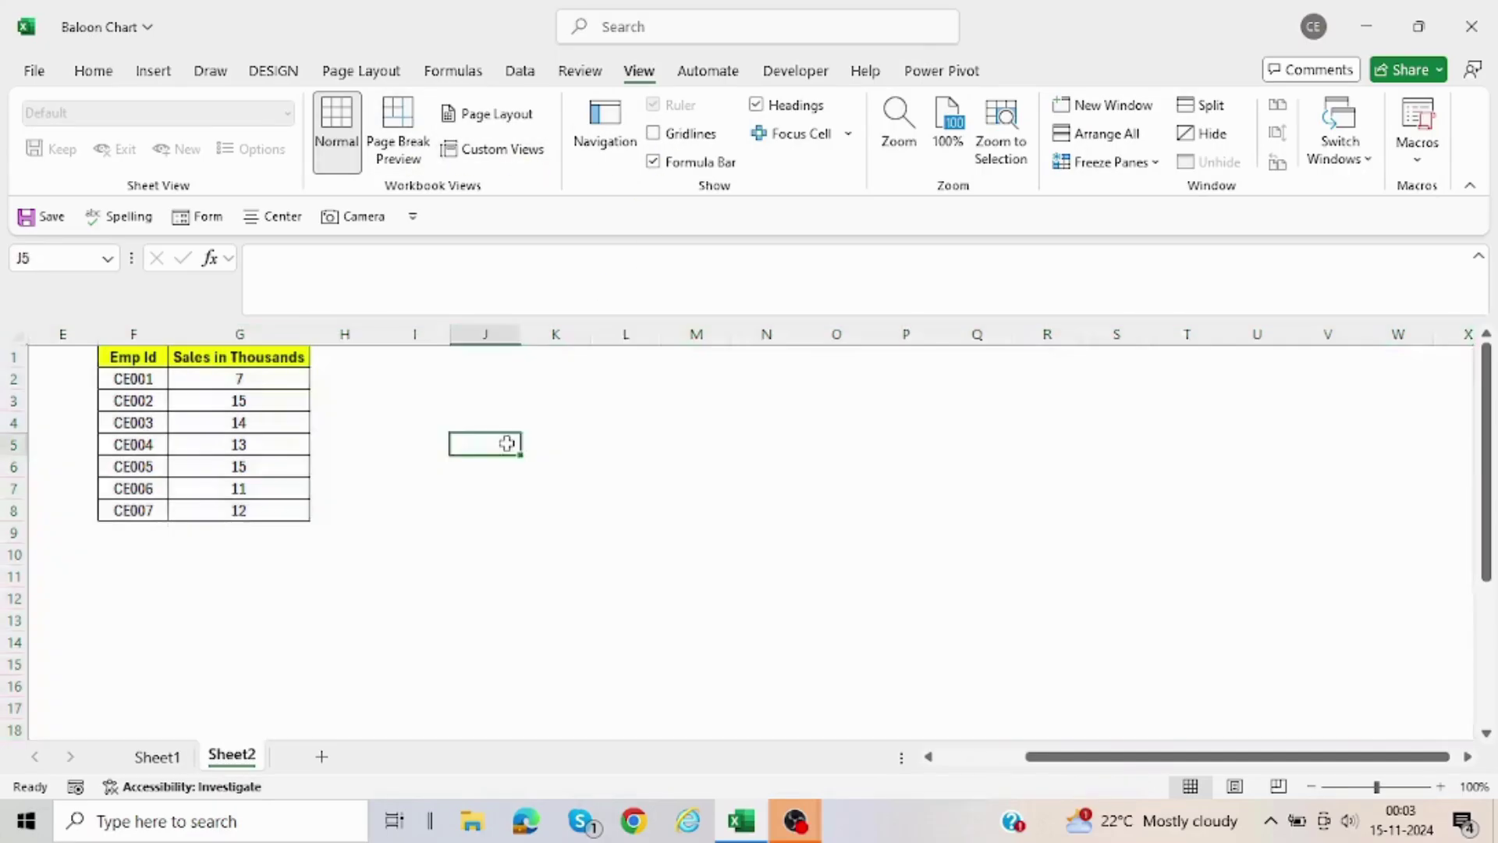
left_click(581, 372)
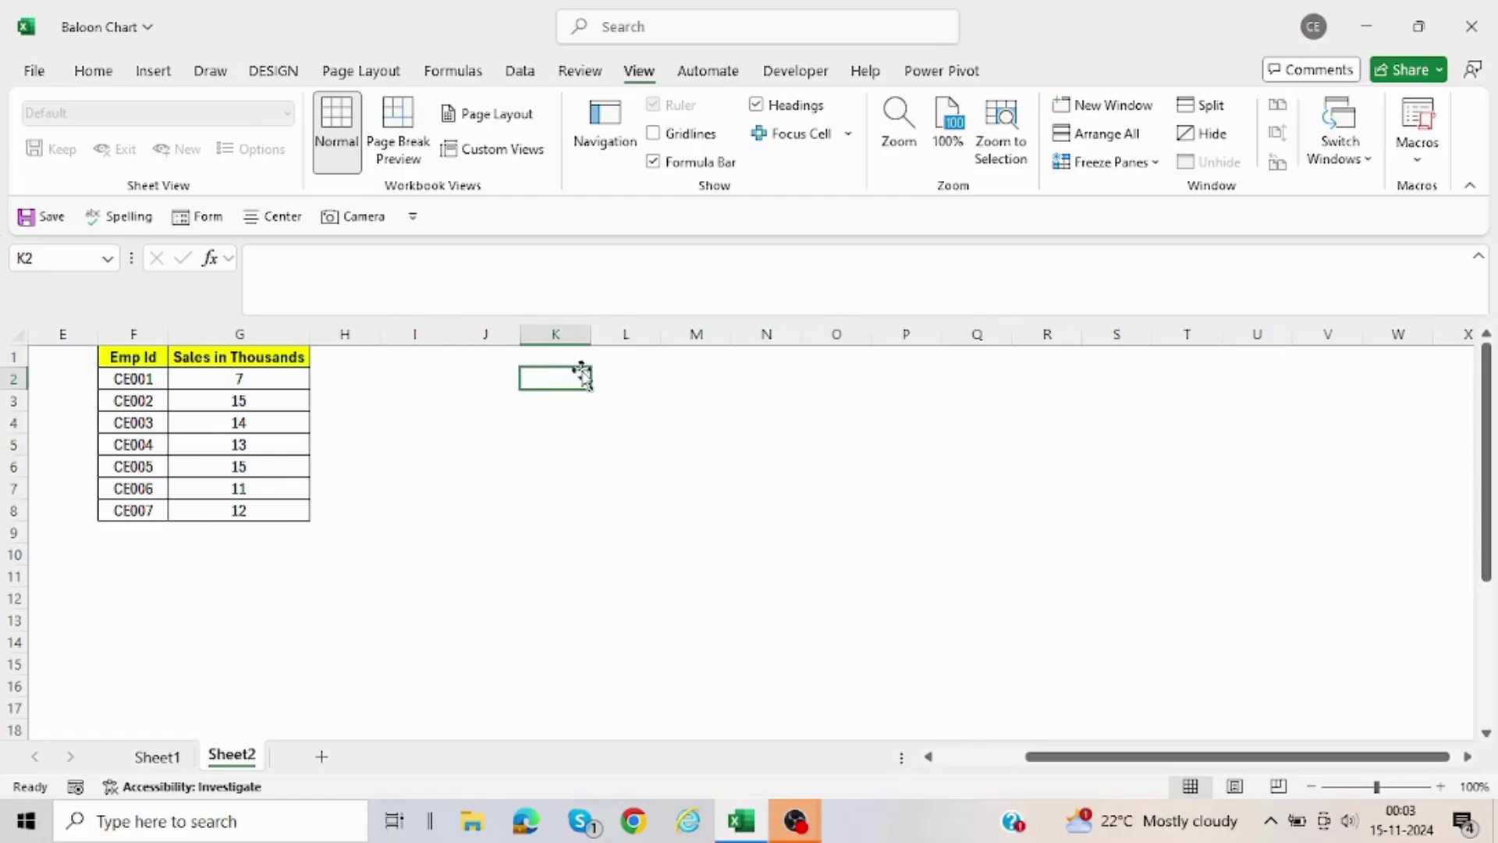
left_click(143, 360)
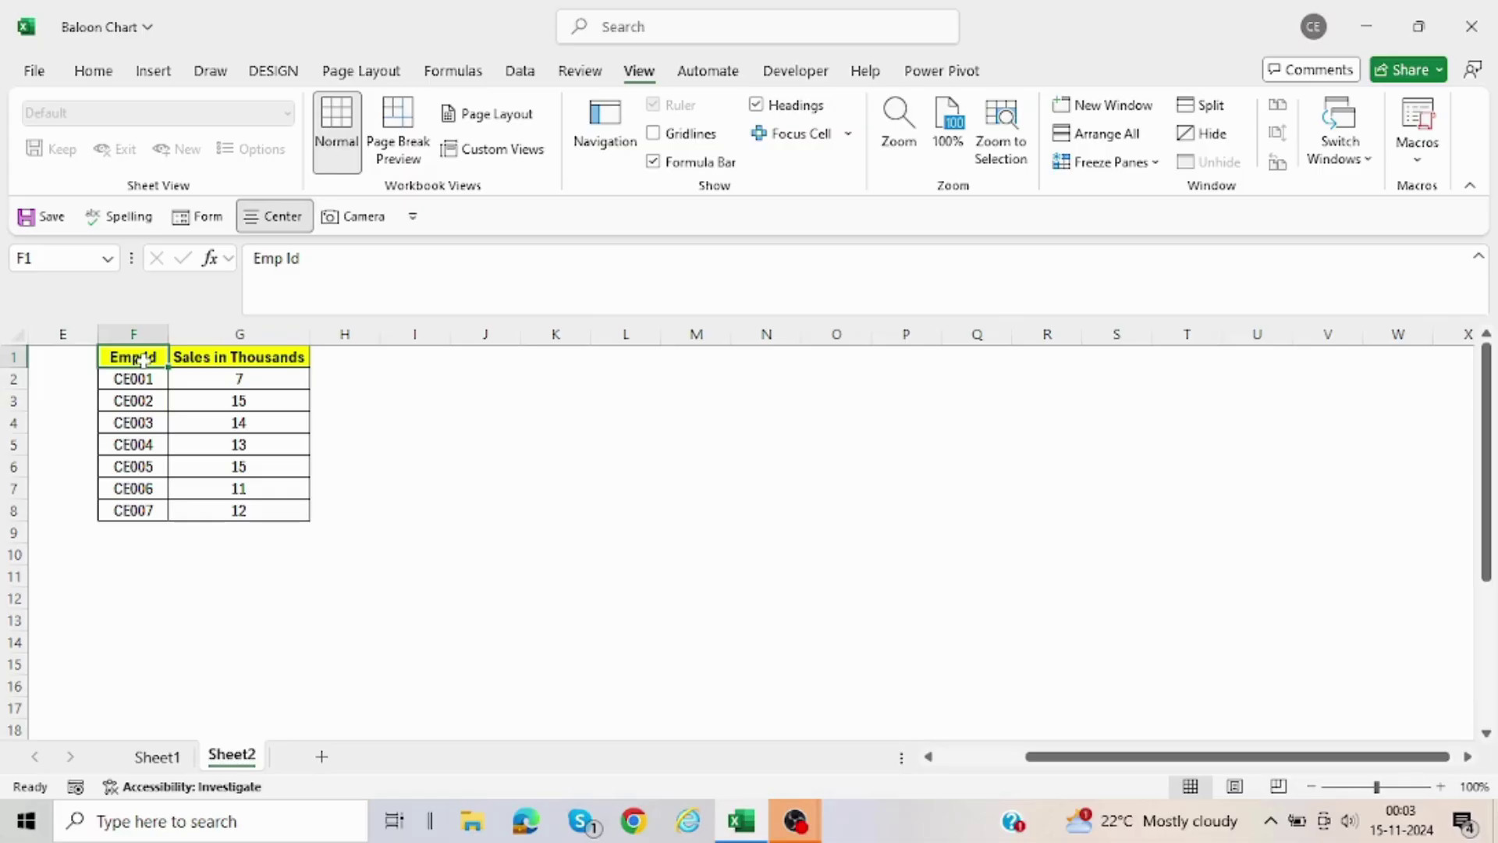
left_click_drag(143, 360, 140, 380)
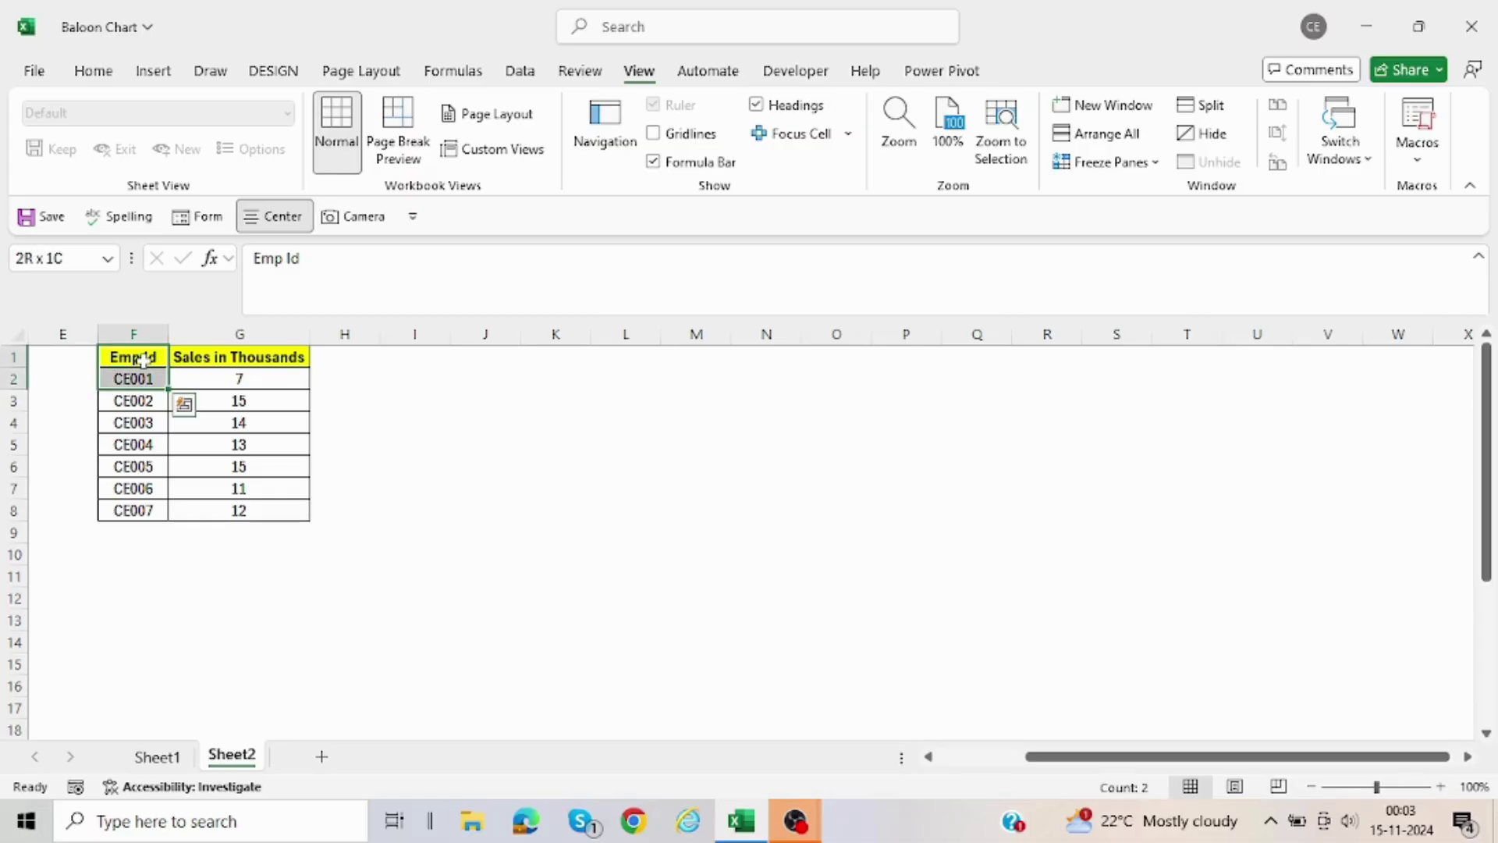
left_click(514, 362)
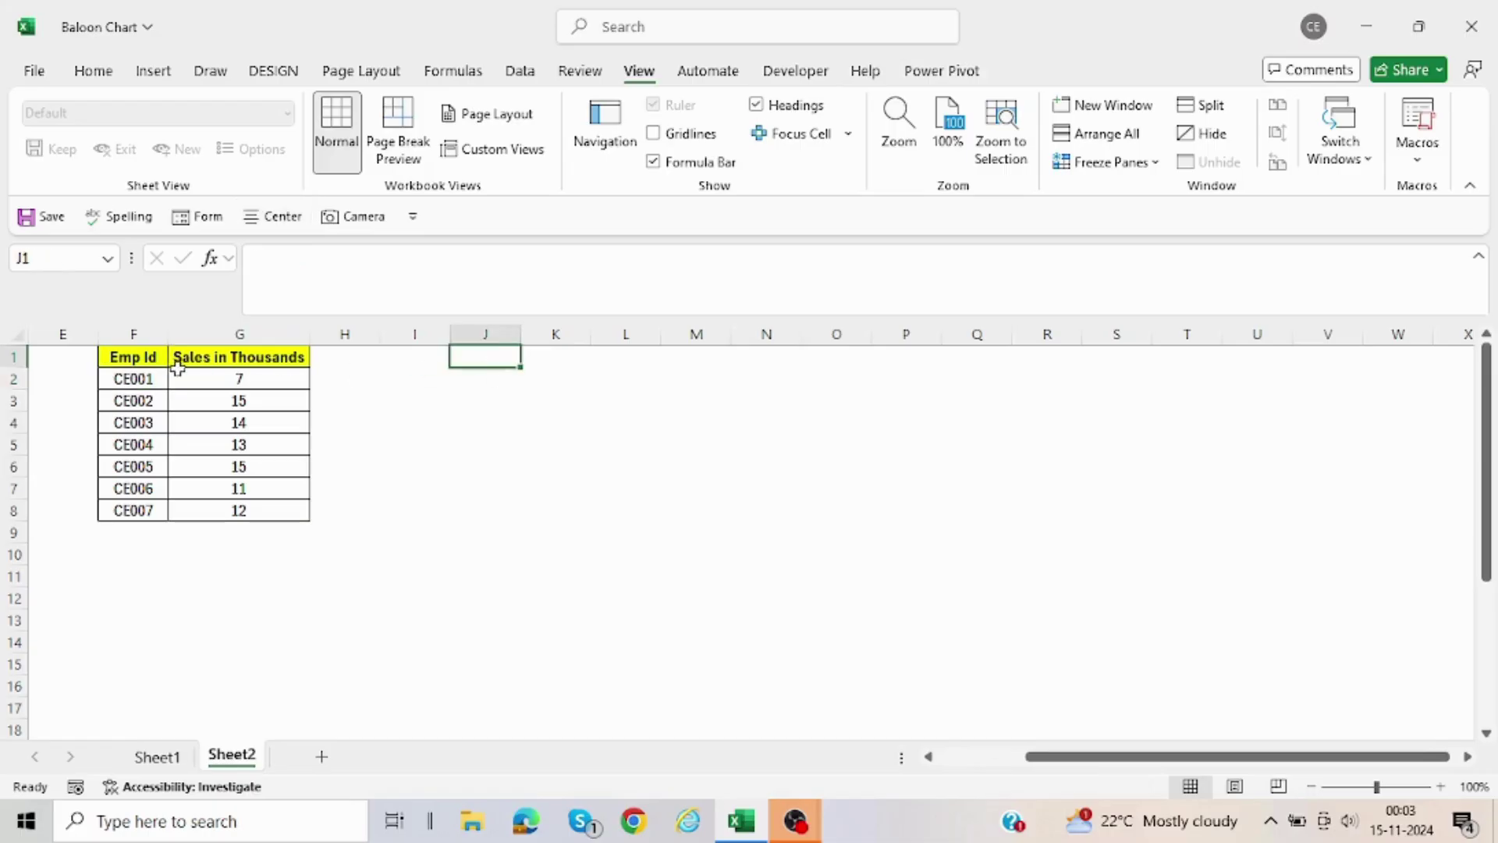
Paste the F1:G1 headers into J2:K2 and autofit column K.
left_click(125, 360)
left_click_drag(125, 360, 257, 357)
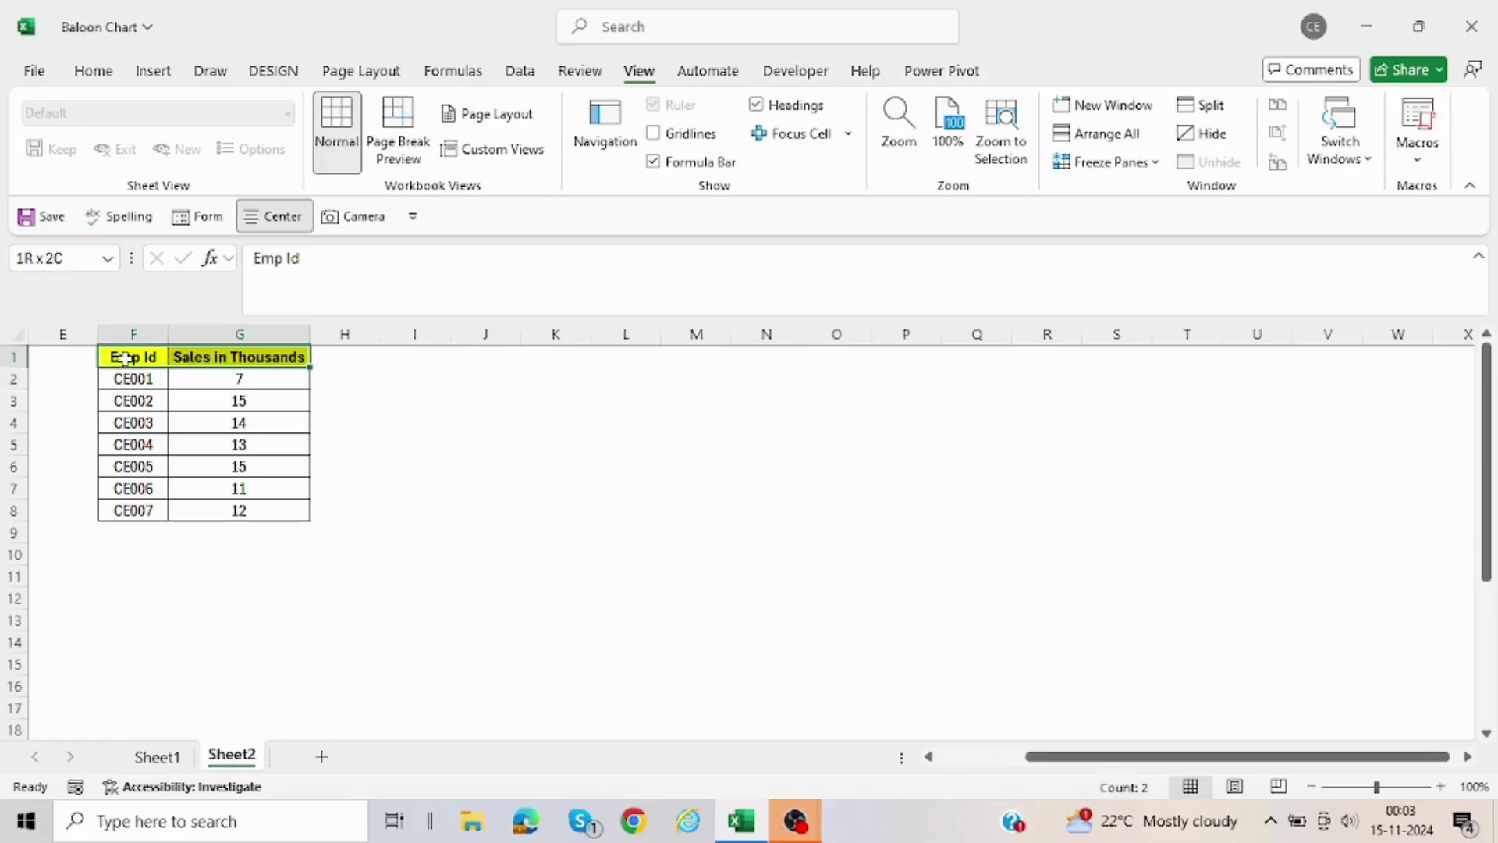
key("ctrl+c")
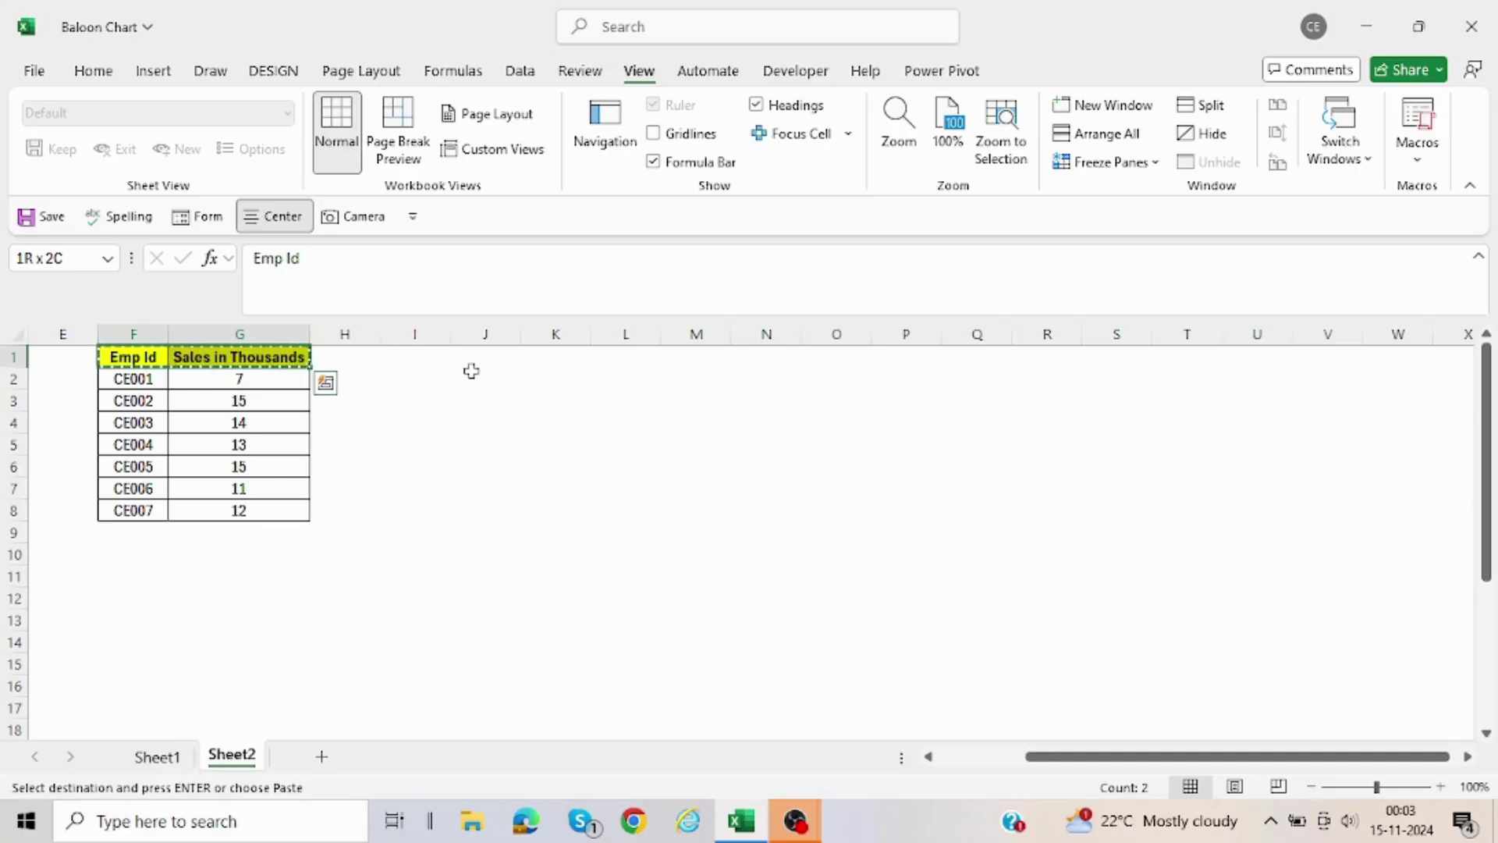
left_click(471, 370)
key("ctrl+v")
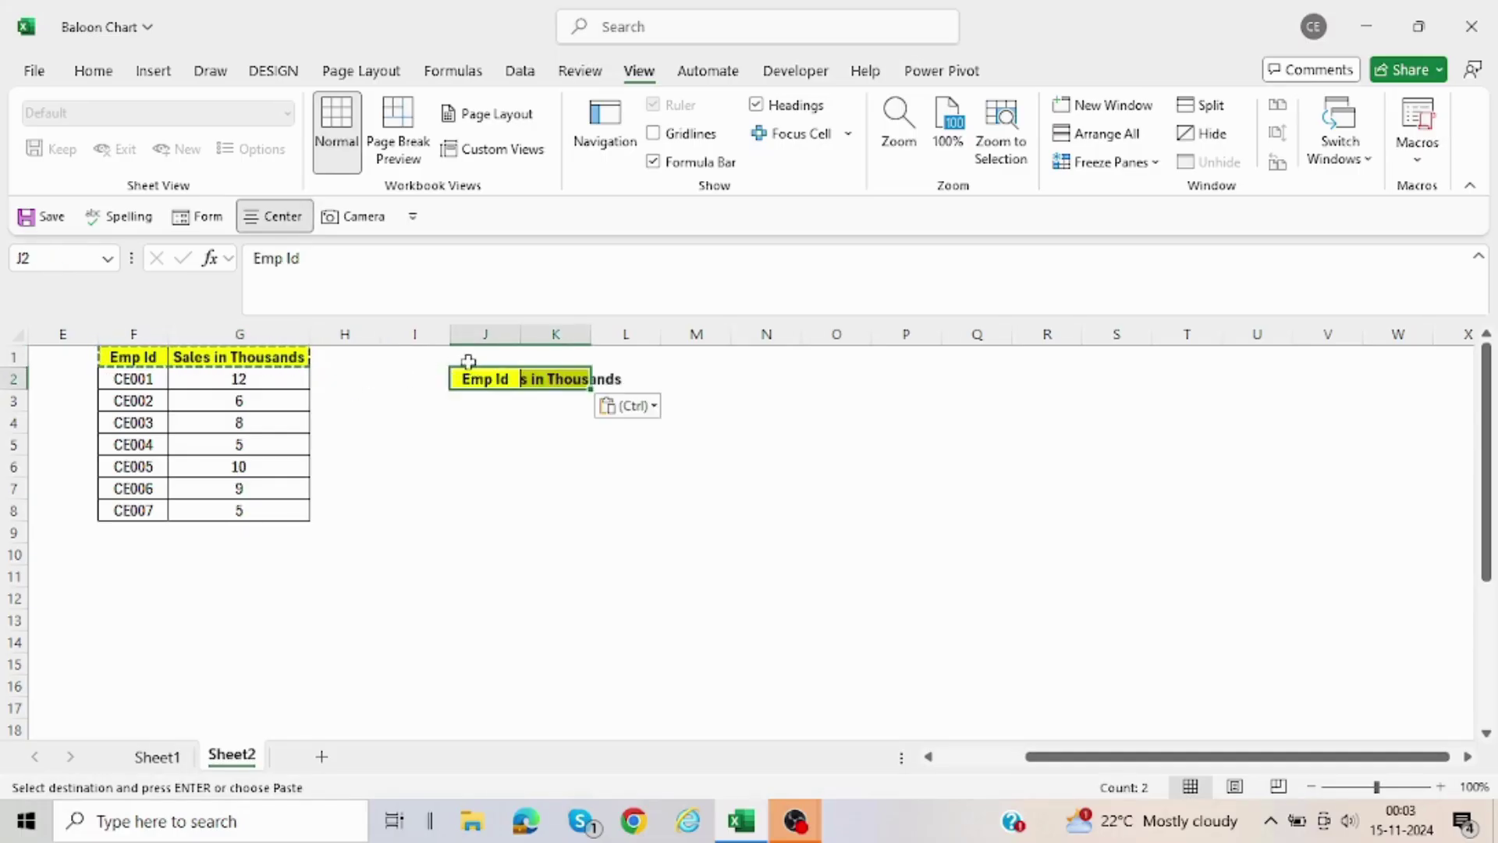
left_click(463, 361)
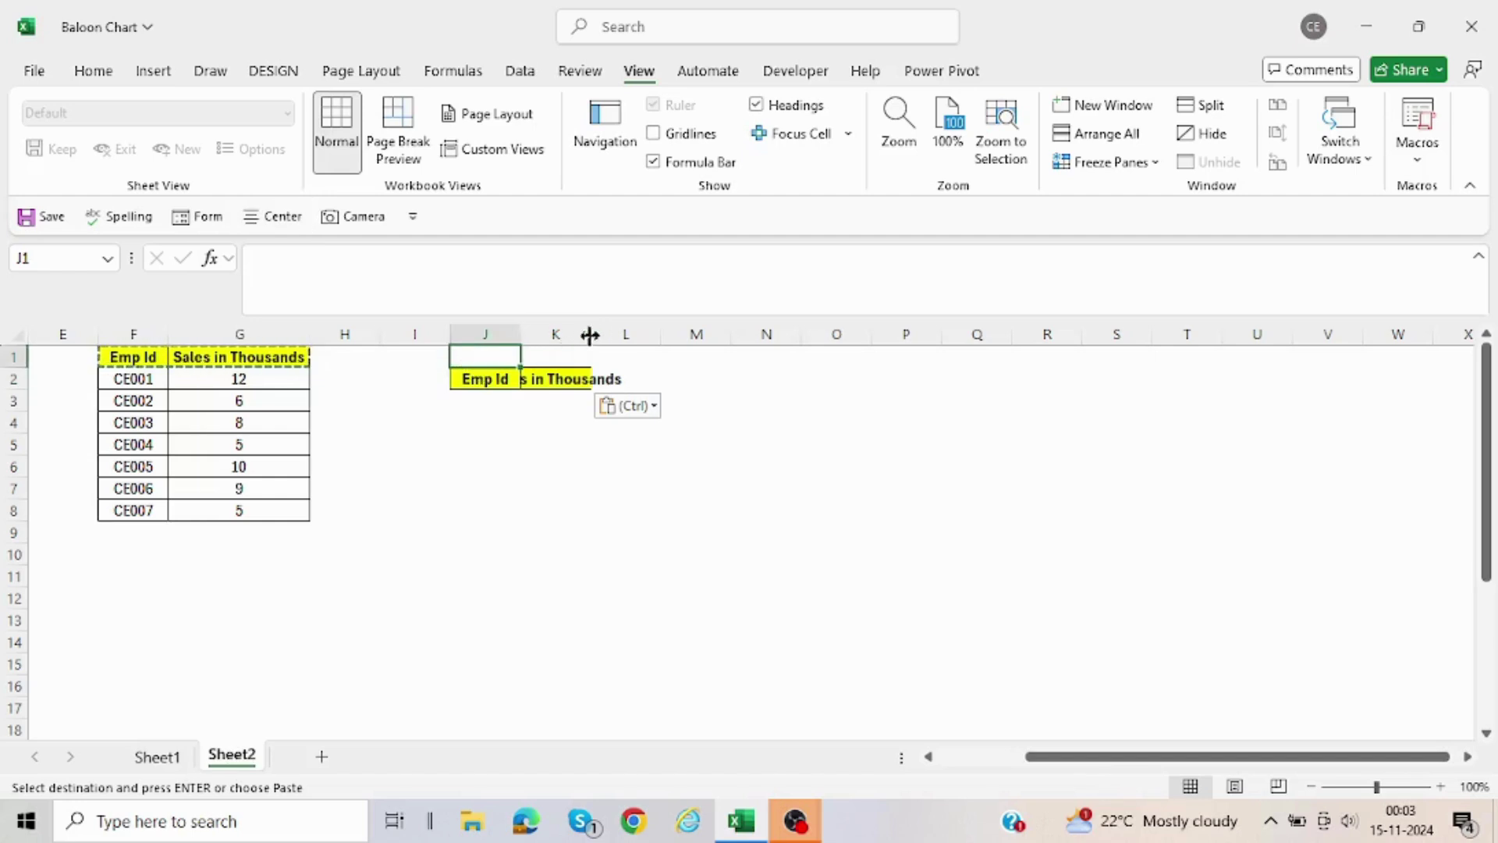
double_click(588, 340)
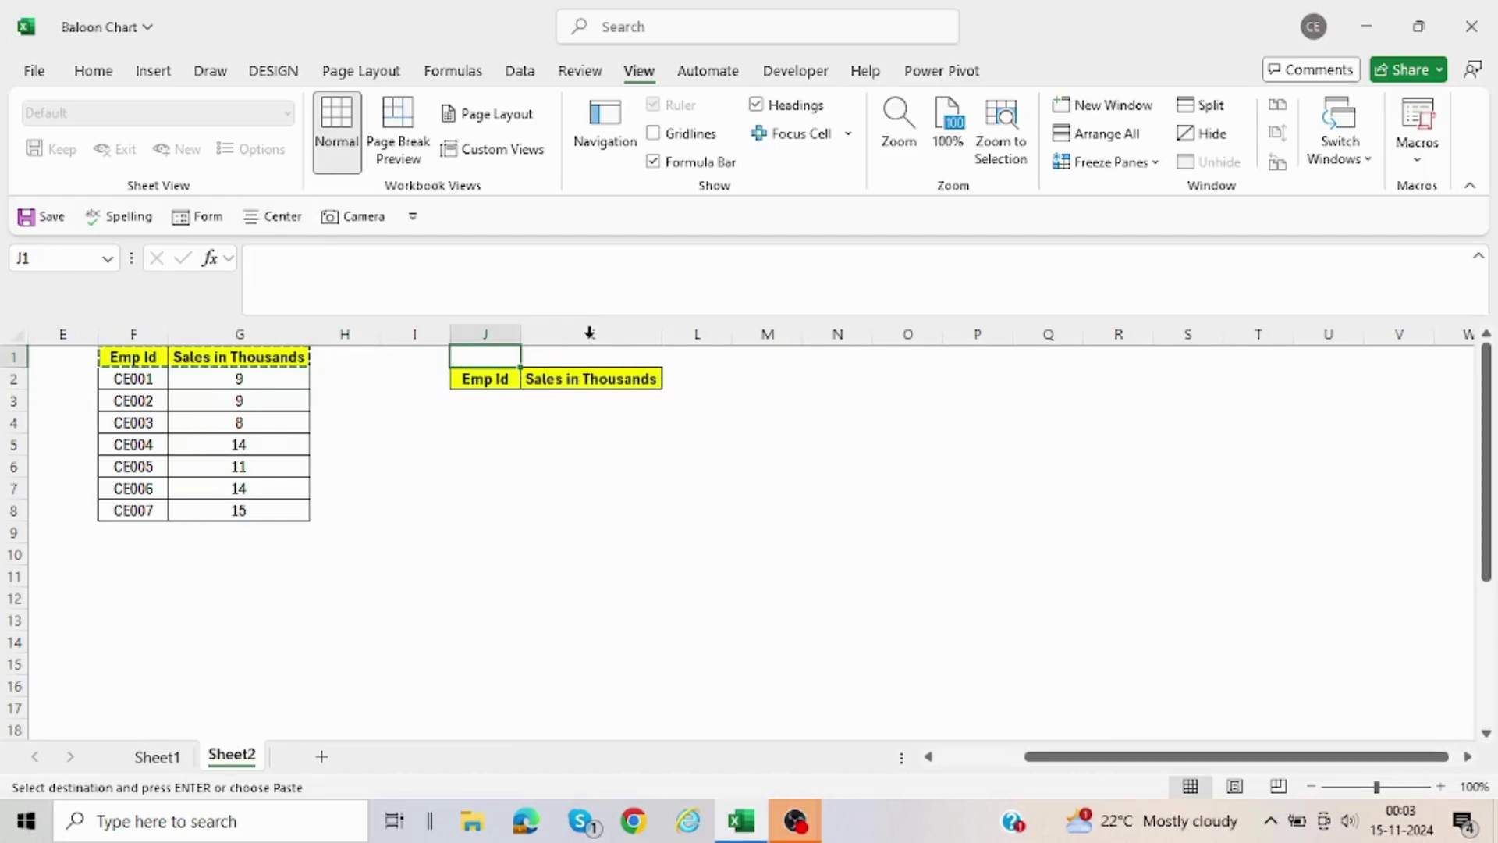
Enter =F2 in J3 and fill it down to list all seven employee IDs.
left_click(491, 401)
type("=")
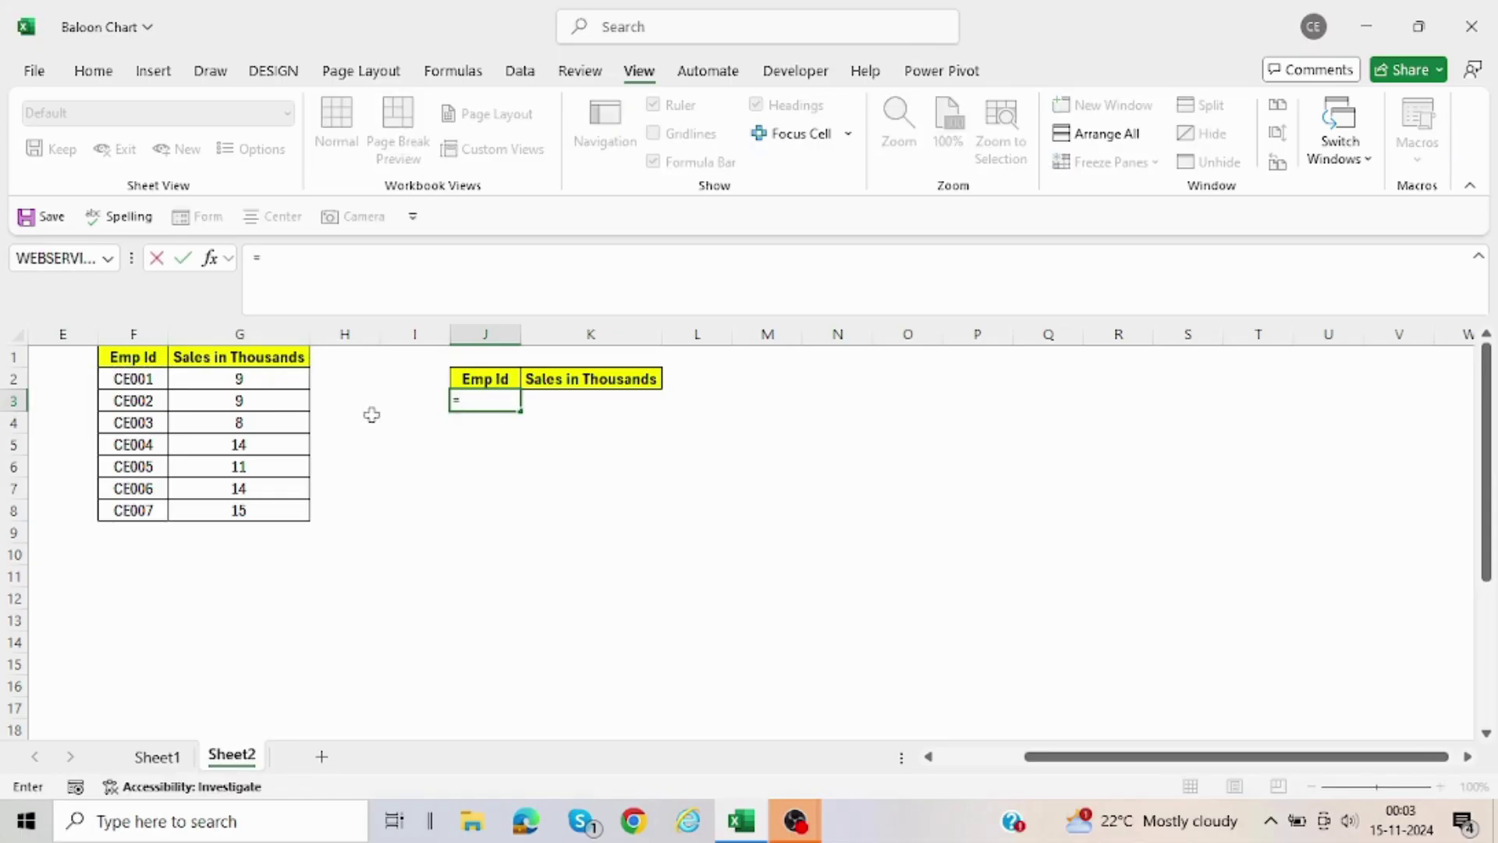
left_click(134, 380)
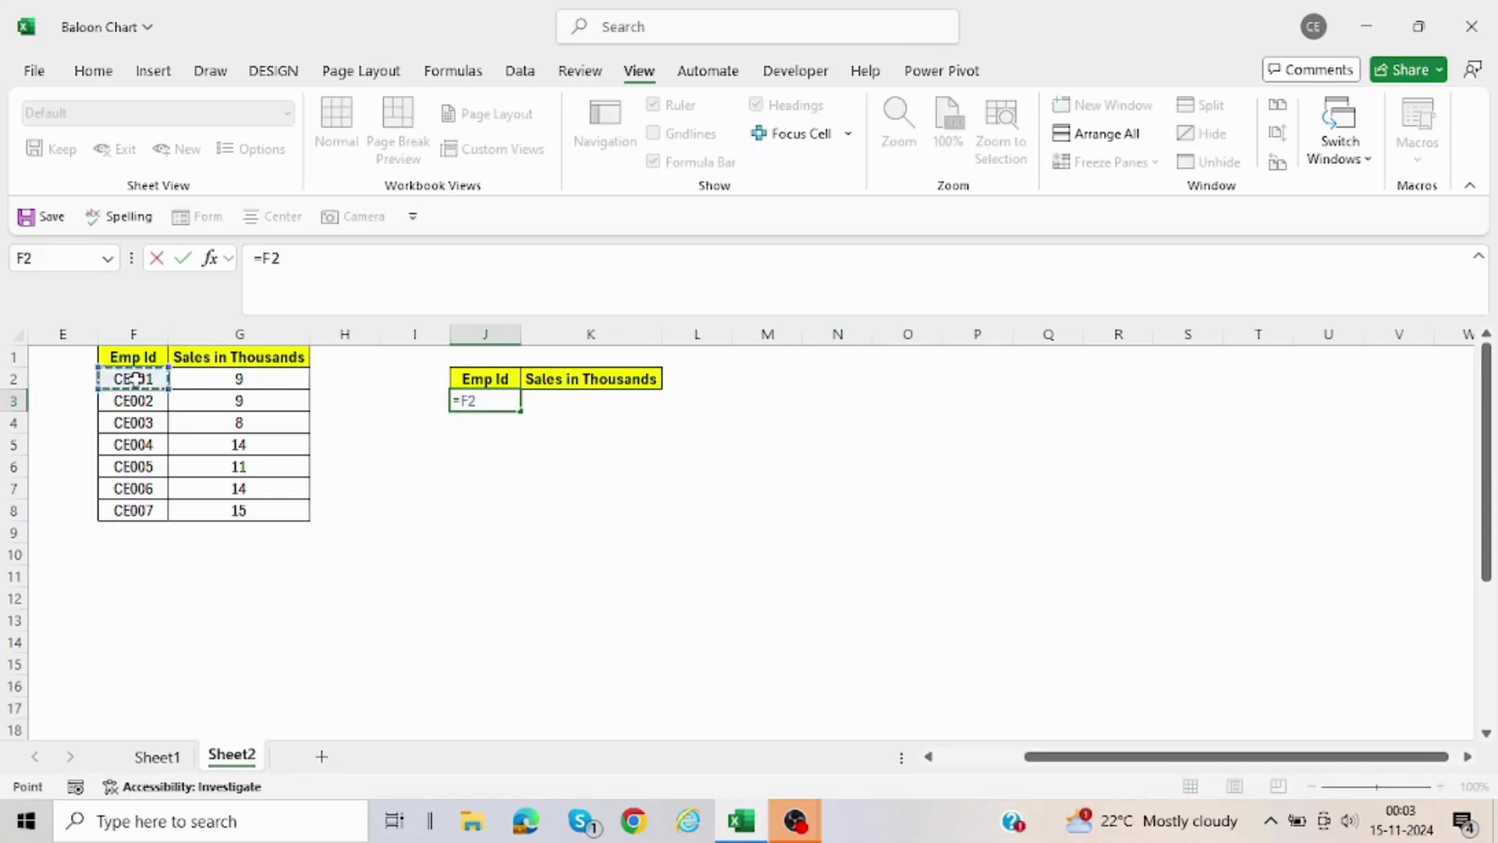
key("Return")
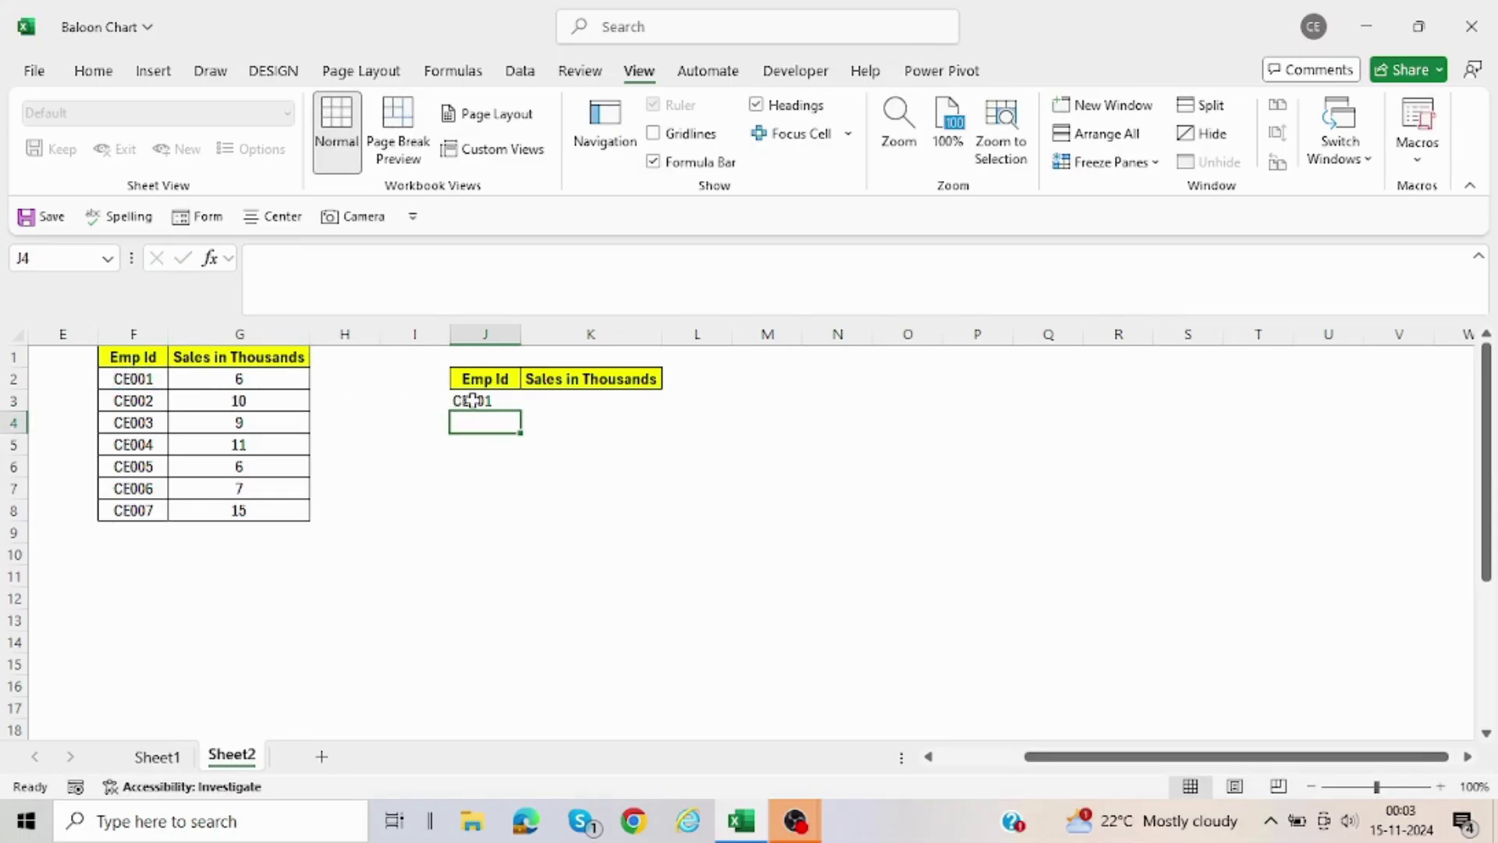
left_click(472, 400)
left_click_drag(522, 413, 519, 543)
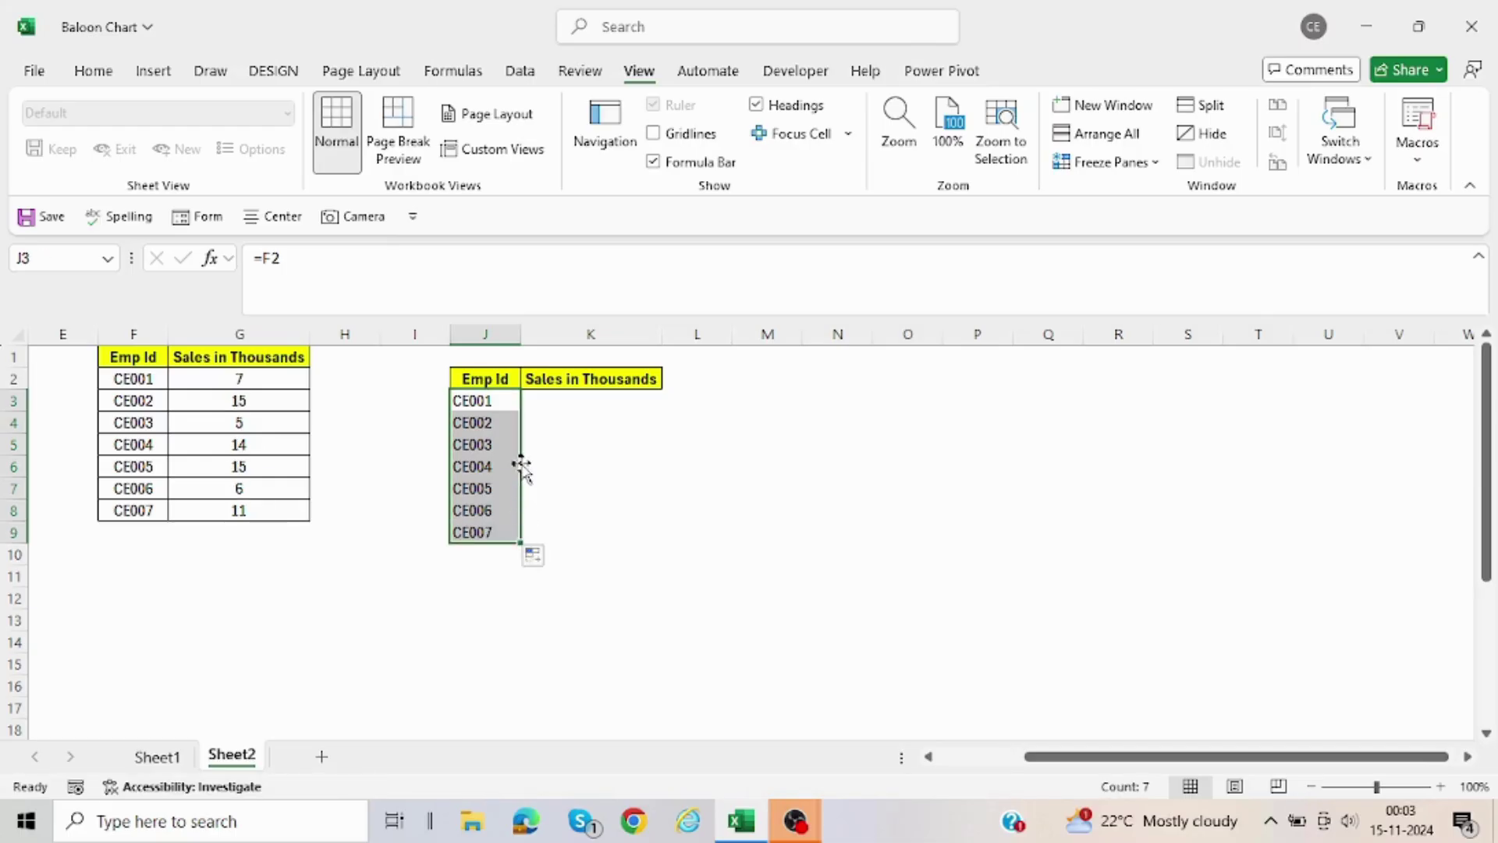
Cut the J2:K9 block and paste it one row higher so the table starts at J1.
left_click(496, 377)
key("ctrl+shift+Right")
key("ctrl+shift+Down")
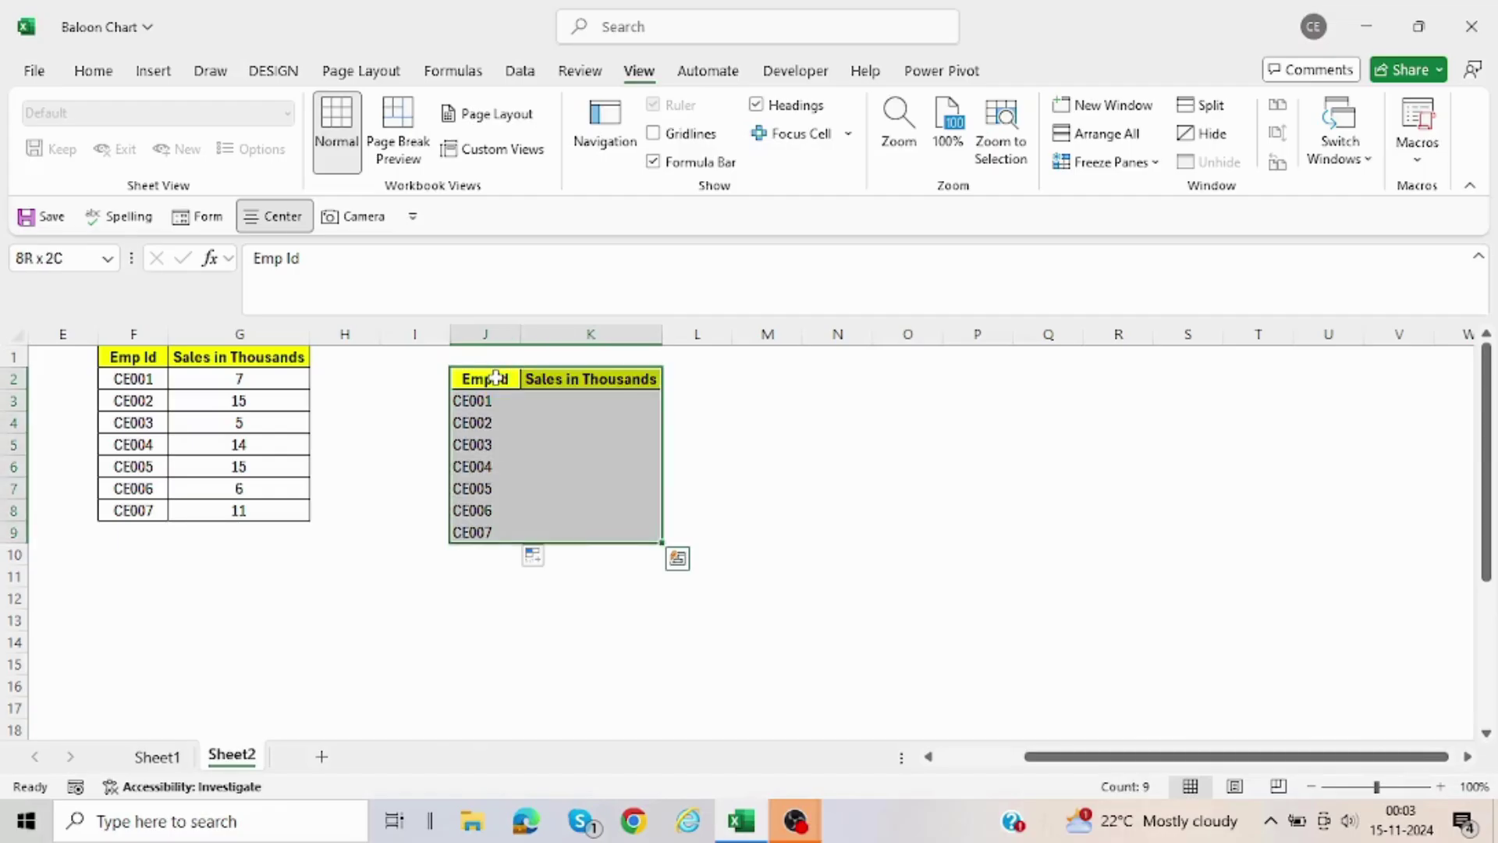
key("ctrl+x")
key("Up")
key("Return")
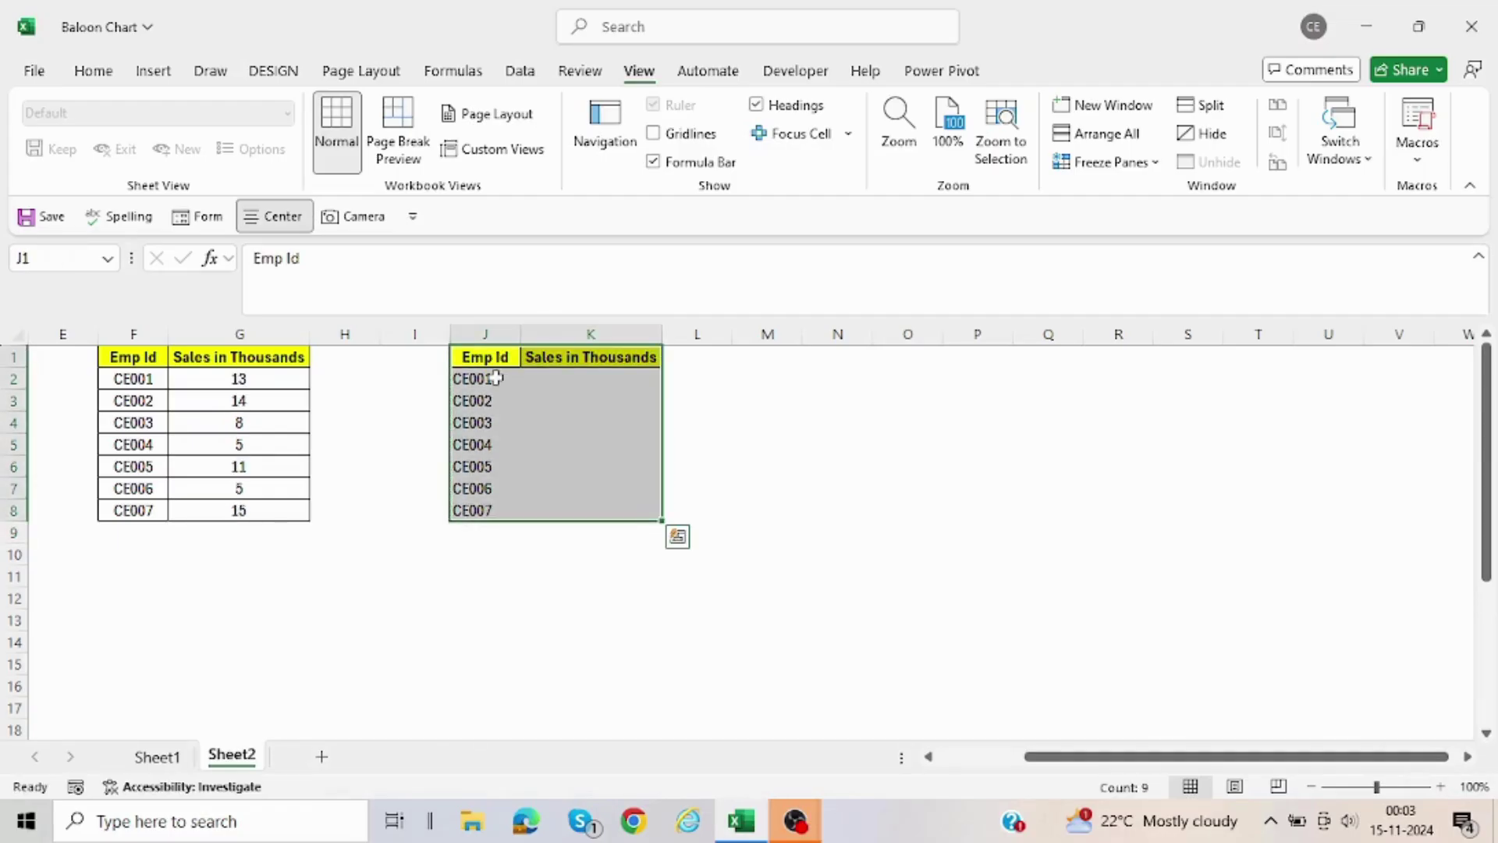
key("Right")
key("Down")
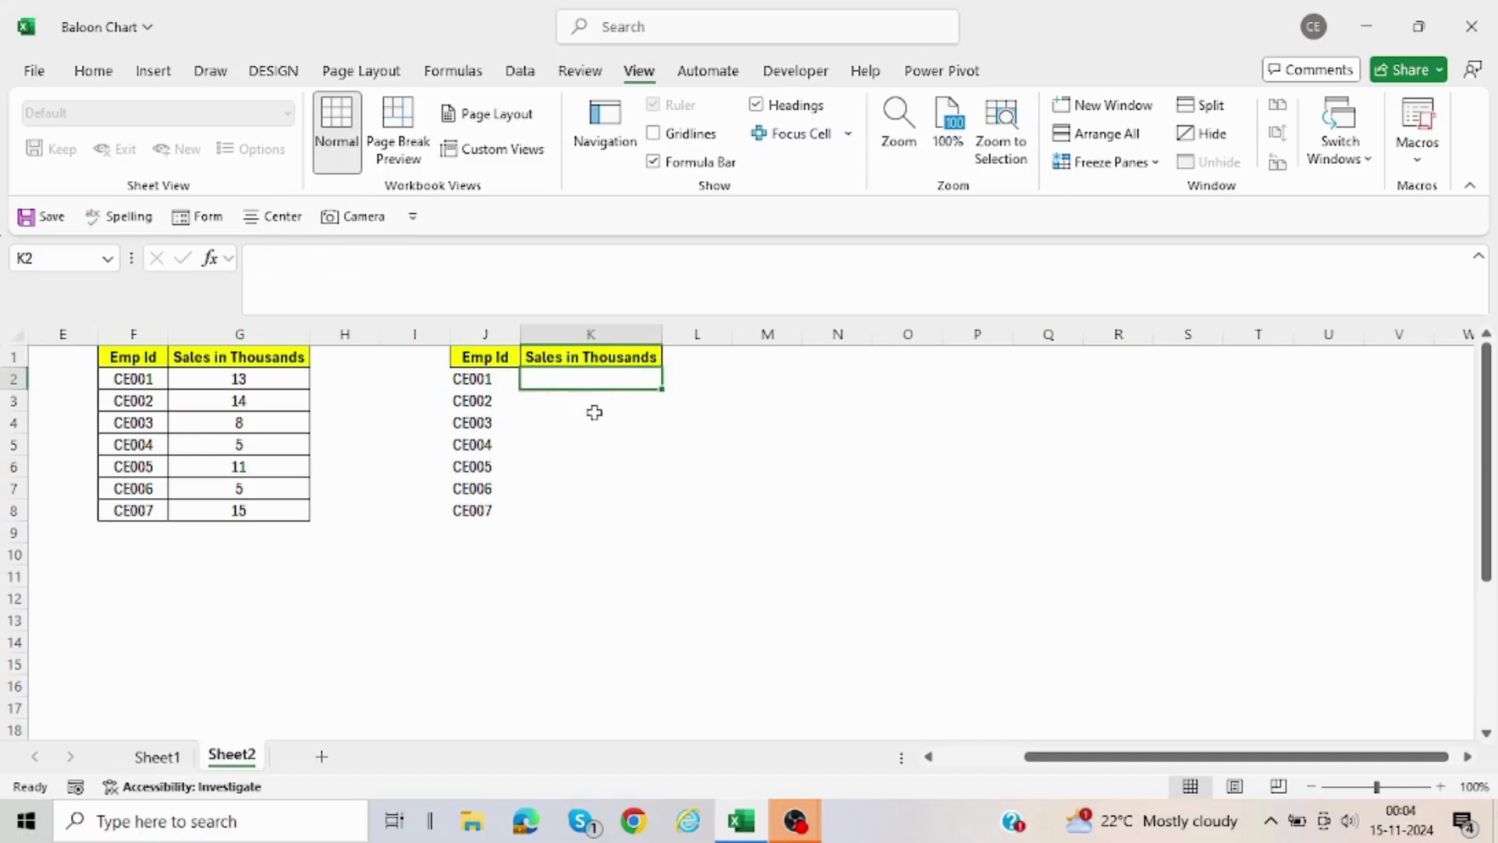
Enter =REPT("🎈",G2)&G2 in K2, inserting the balloon from the emoji picker.
type("=re")
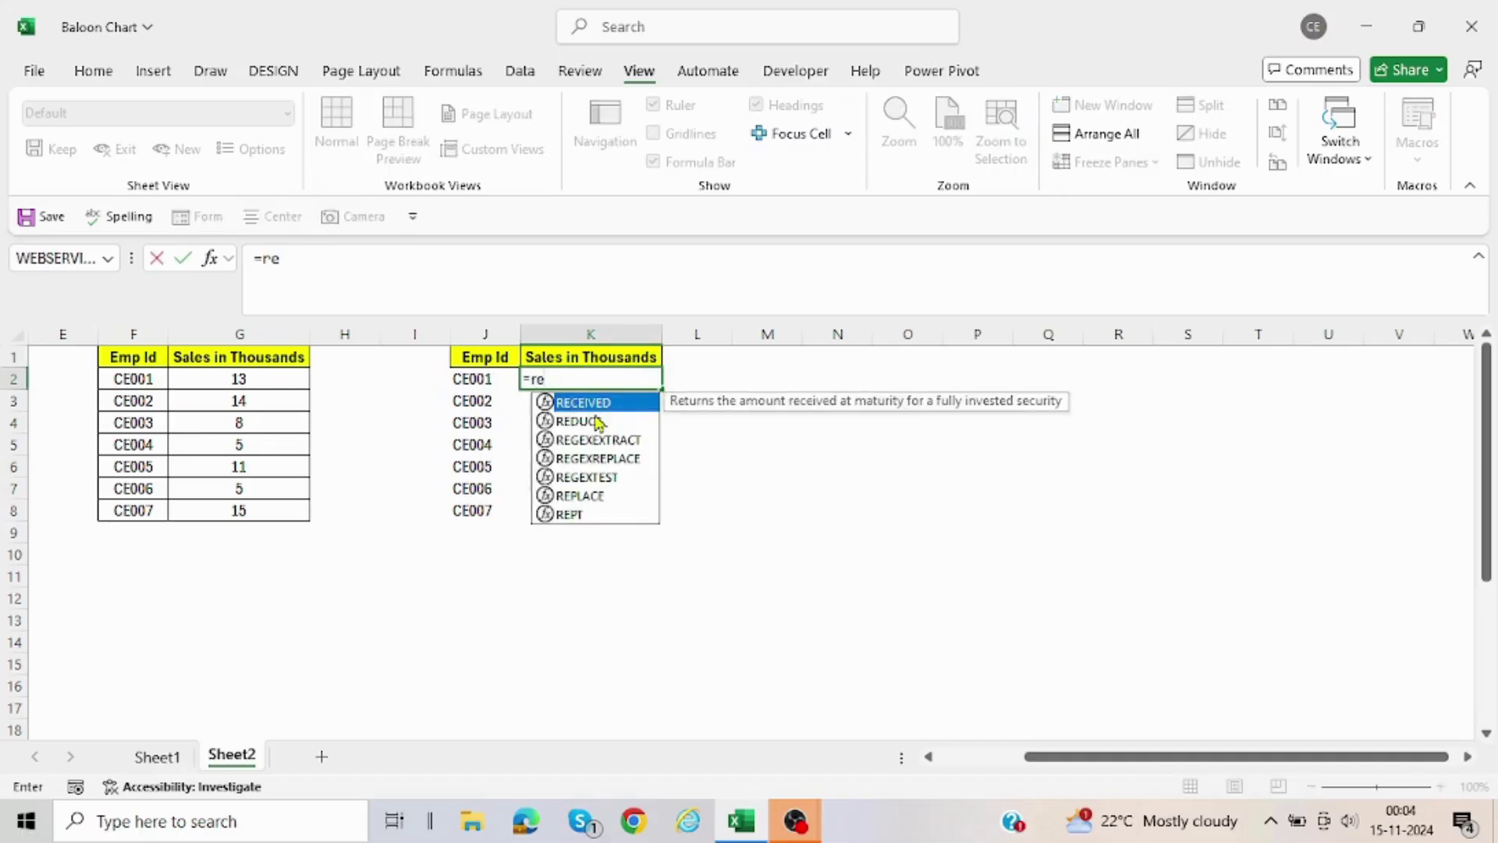
type("pt")
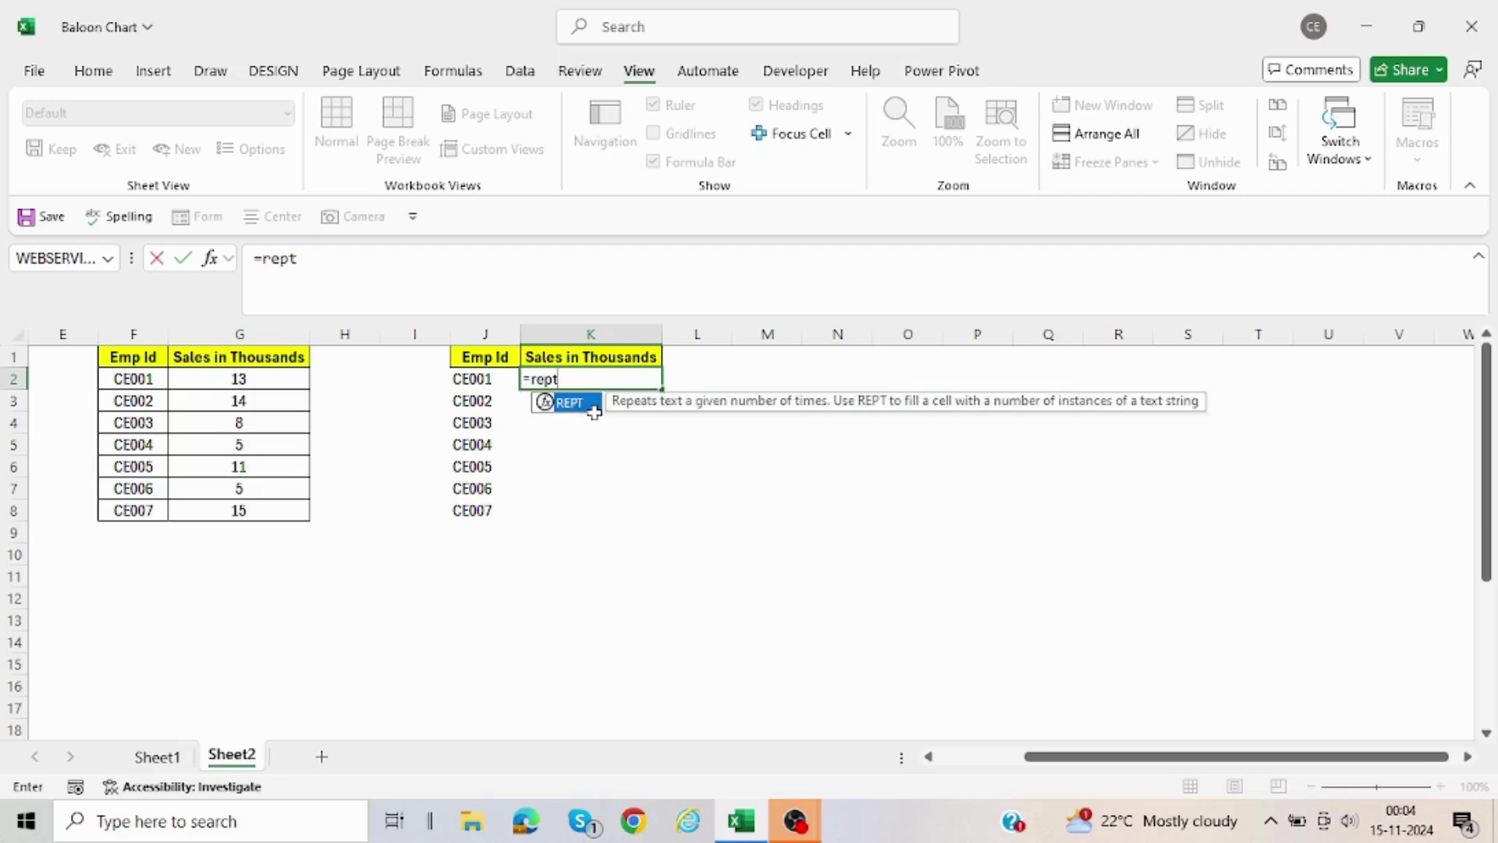
key("Tab")
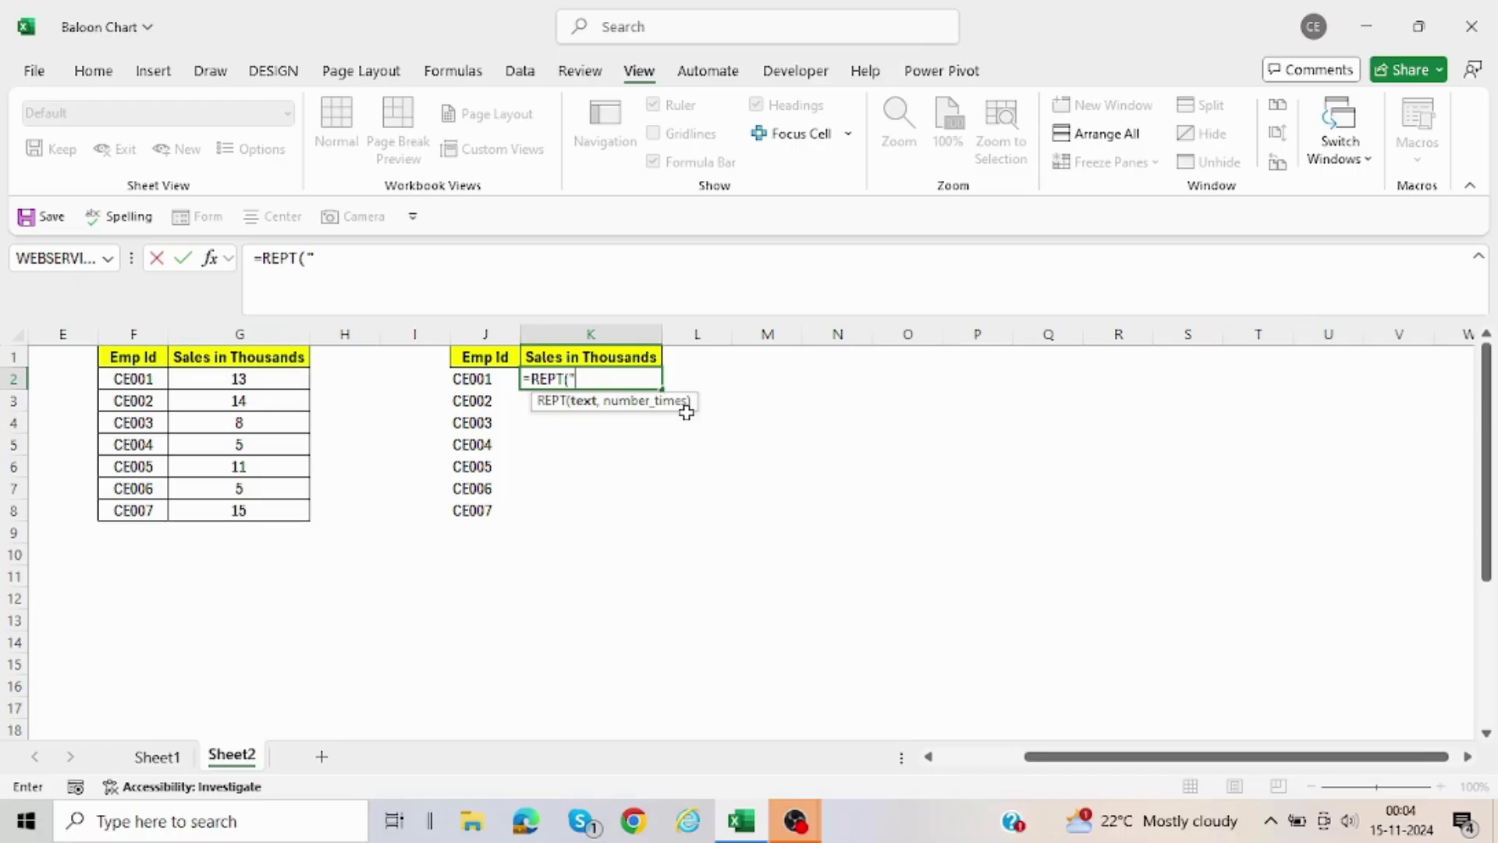
key("super+period")
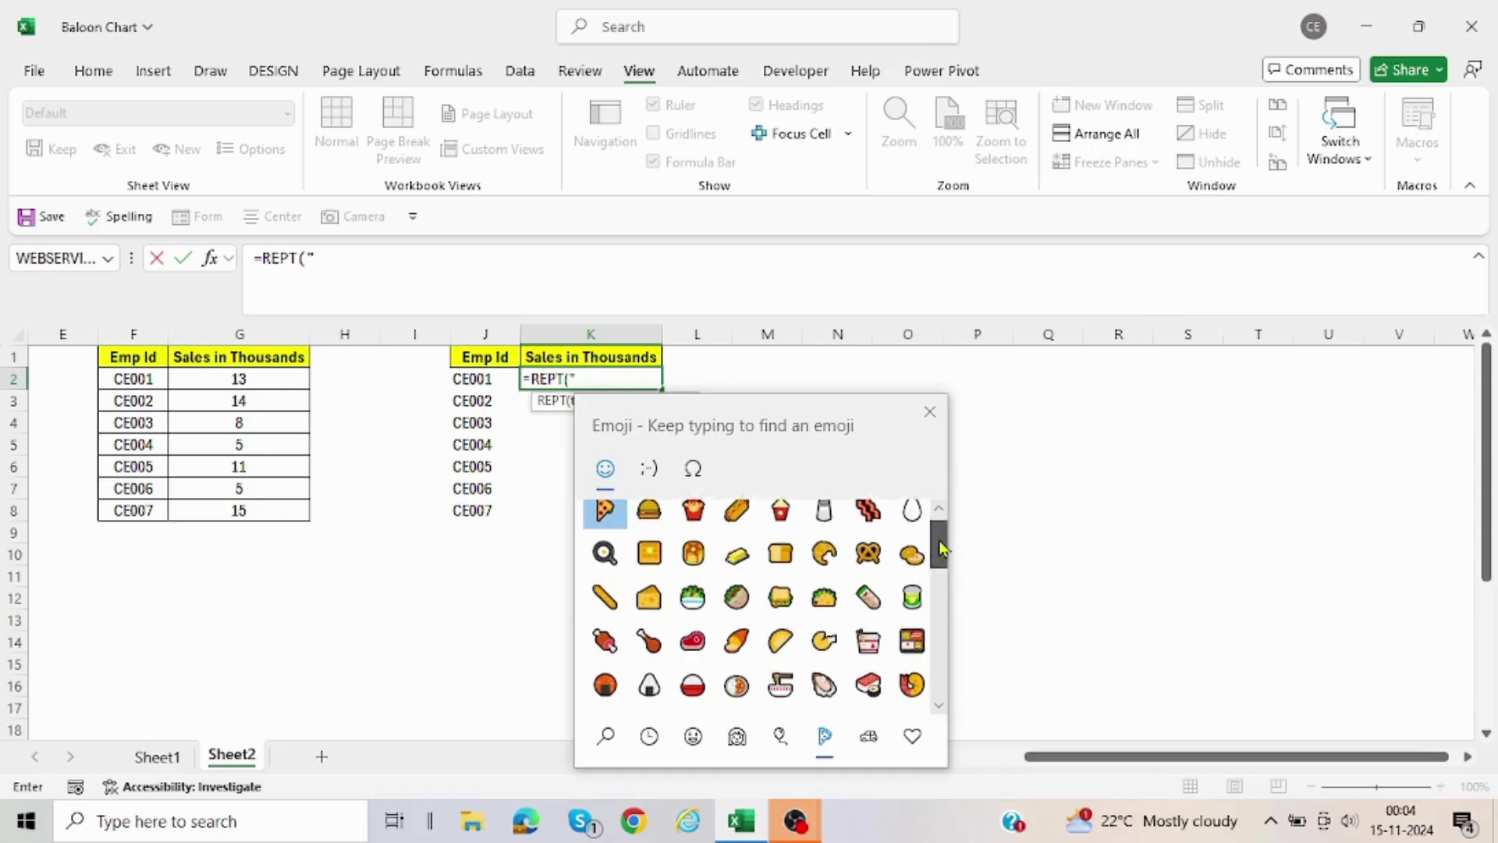
left_click_drag(942, 546, 942, 590)
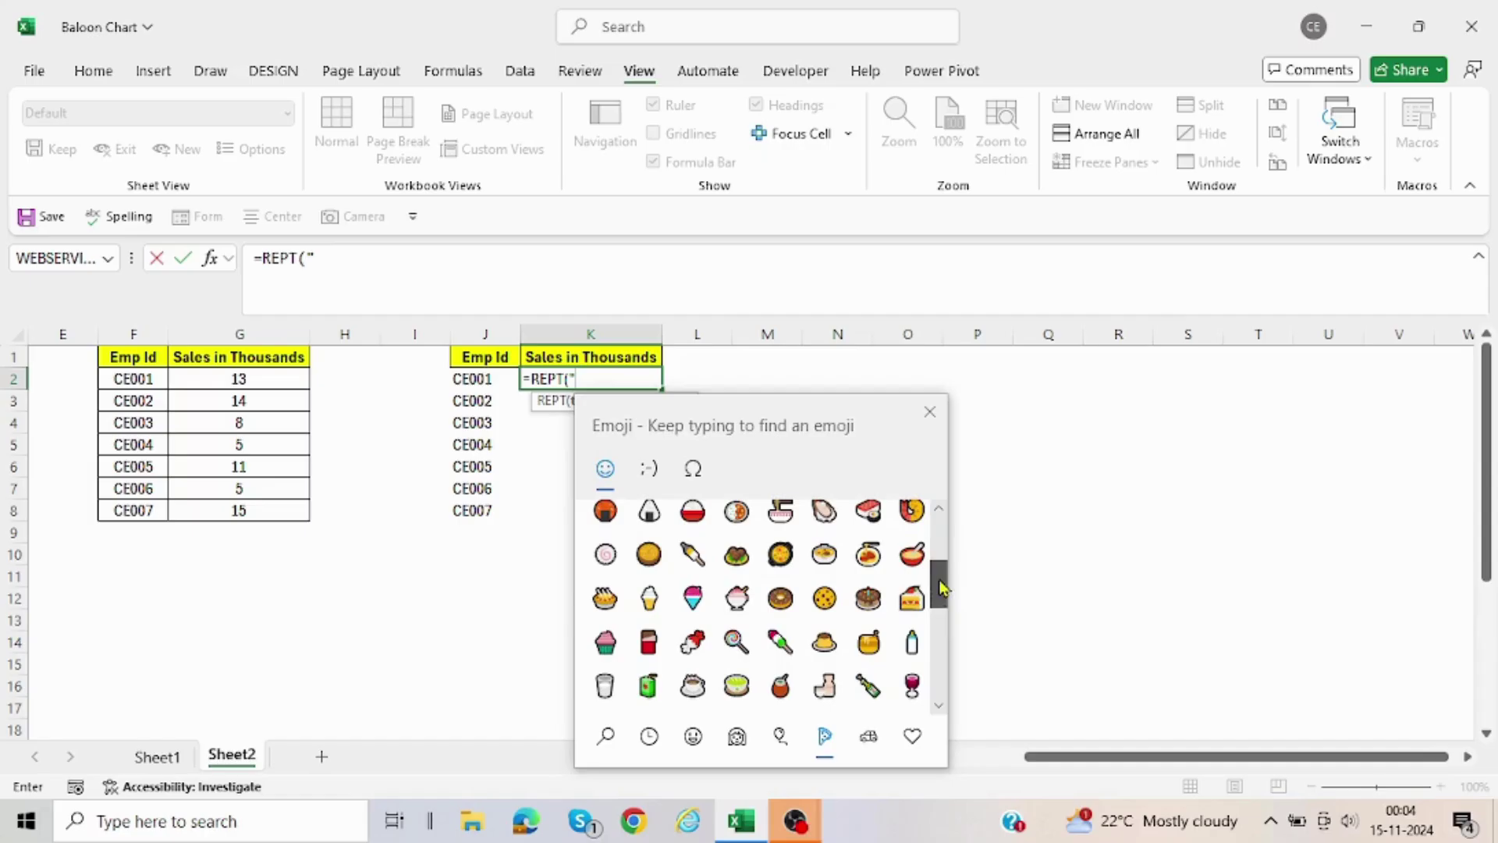
left_click(734, 644)
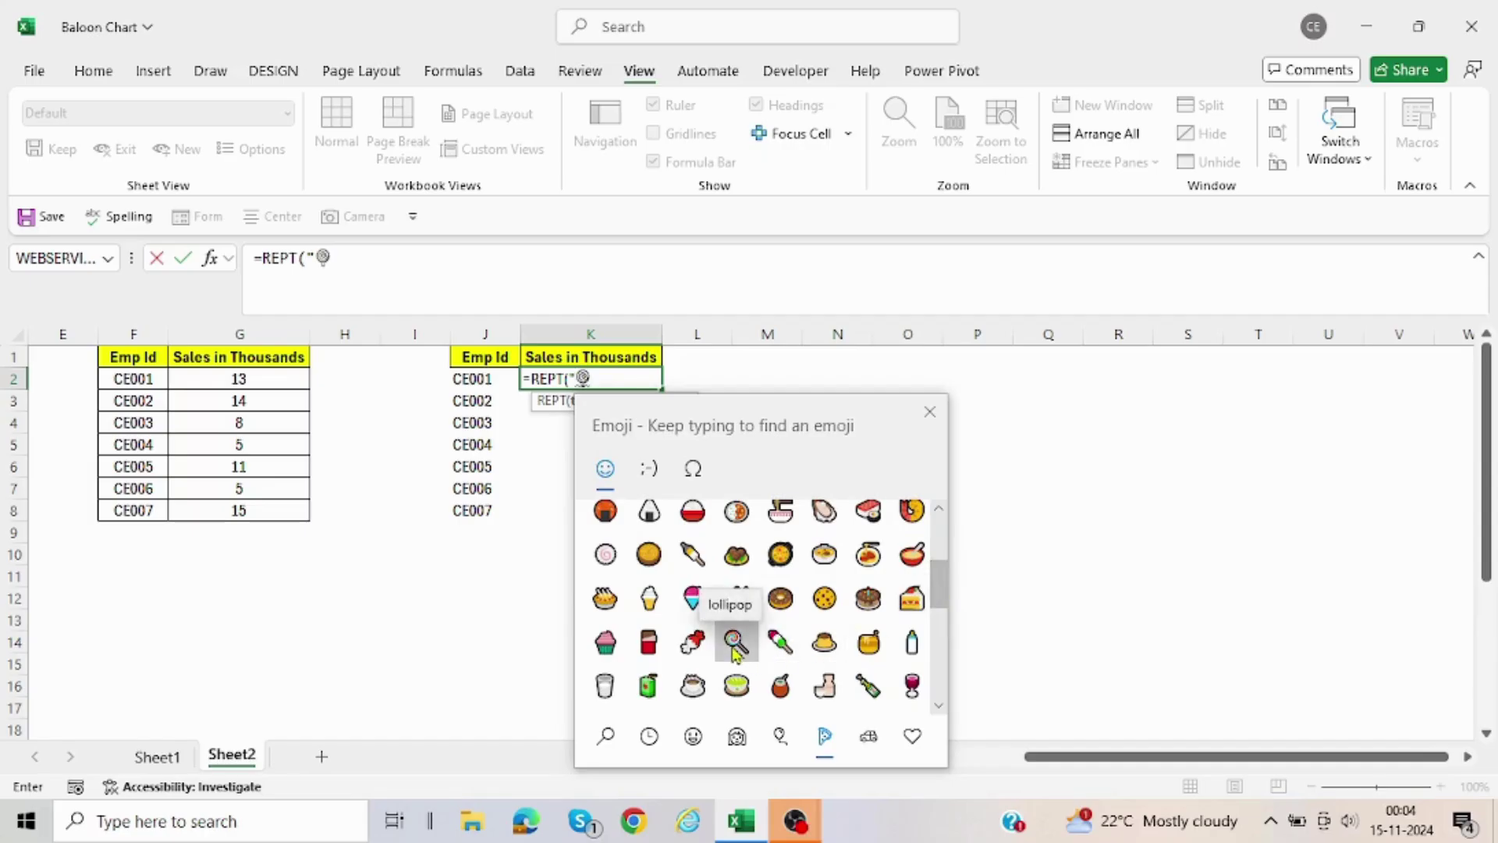
left_click(930, 412)
type("\"")
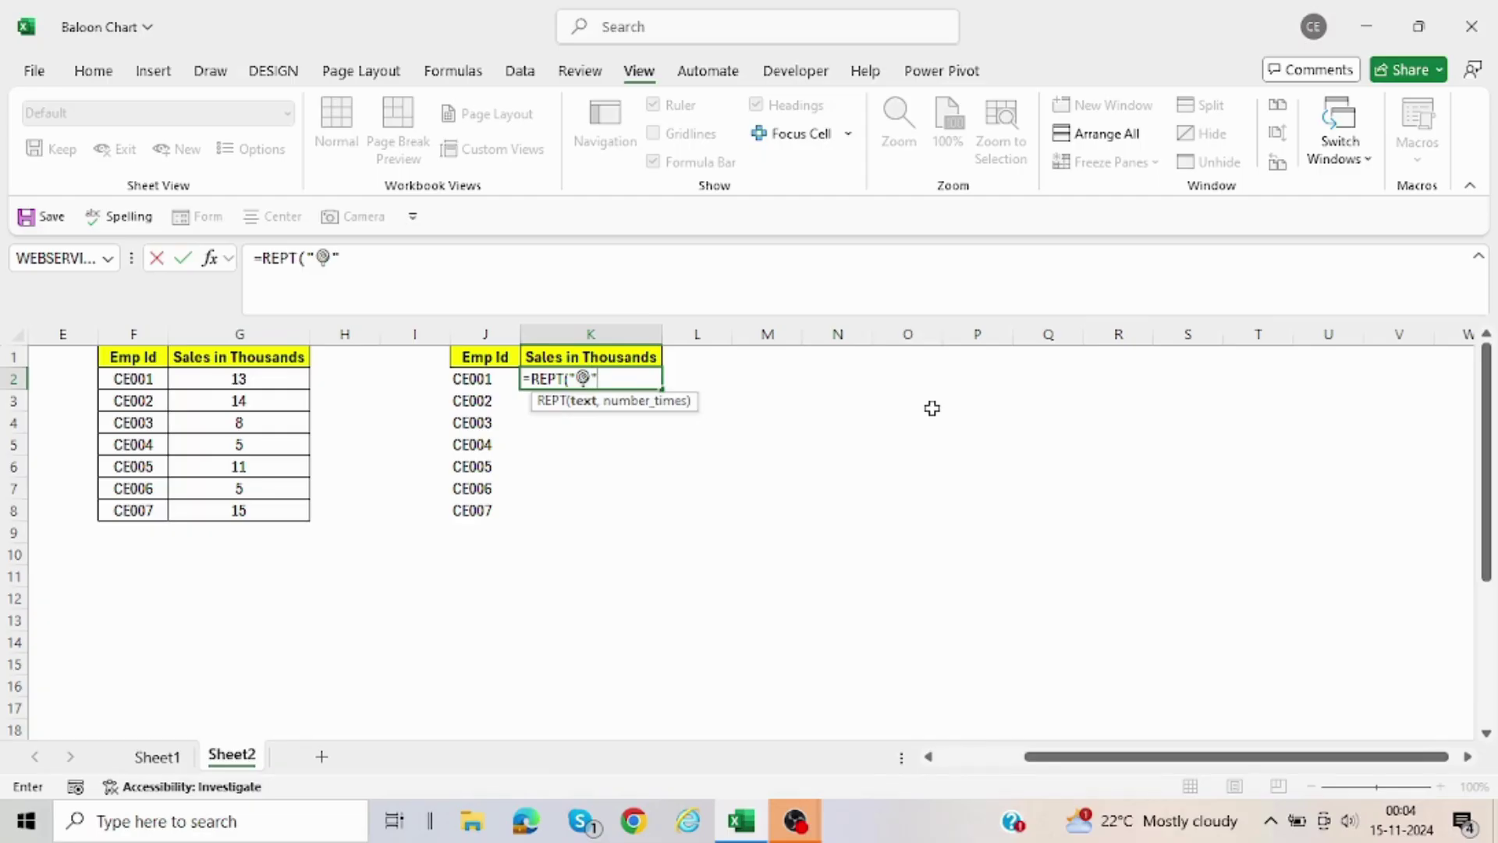
type(",")
left_click(273, 379)
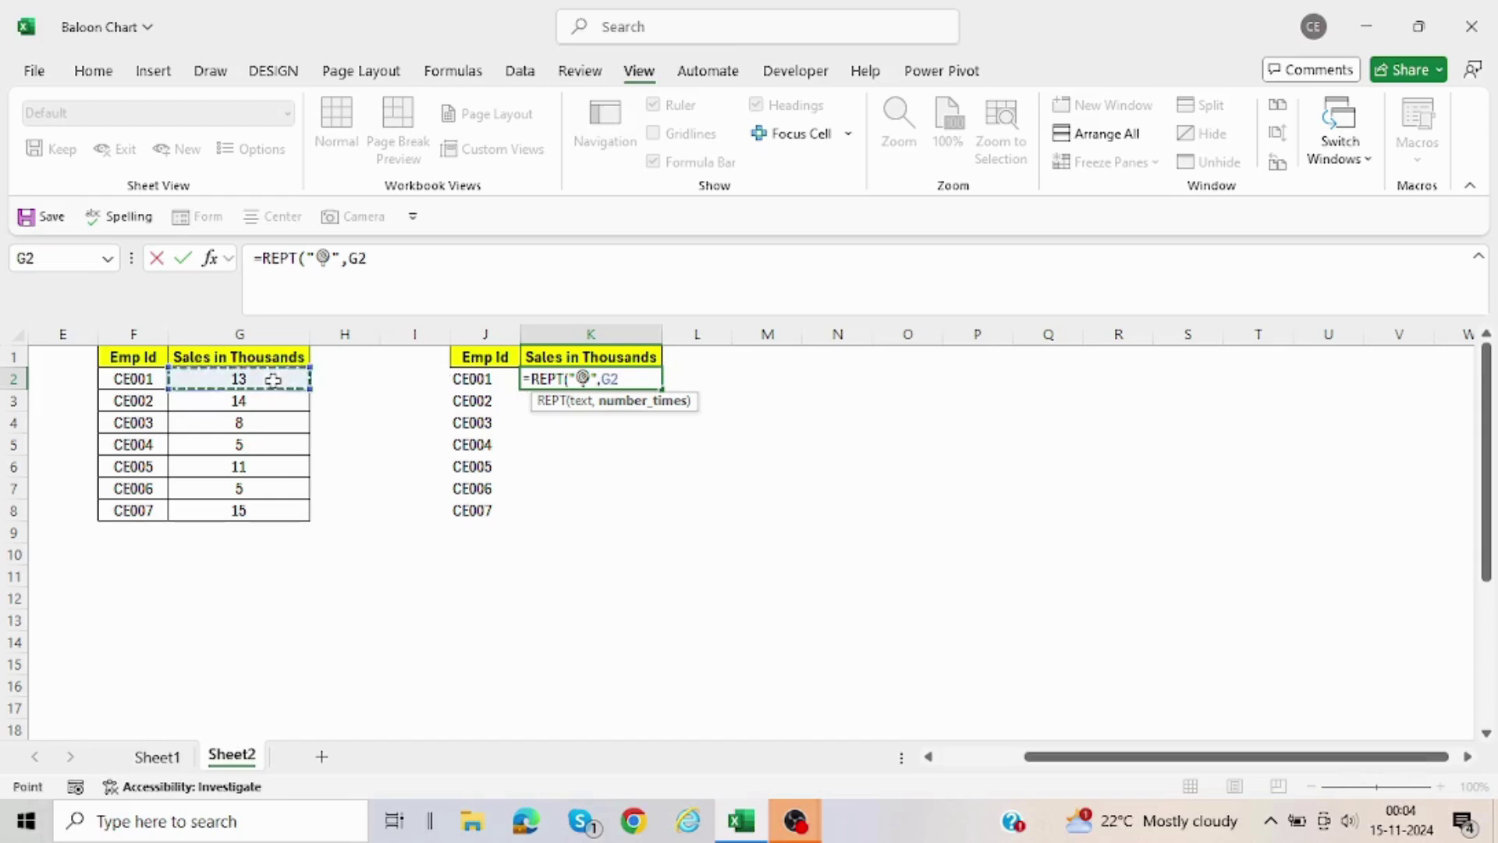
type(")")
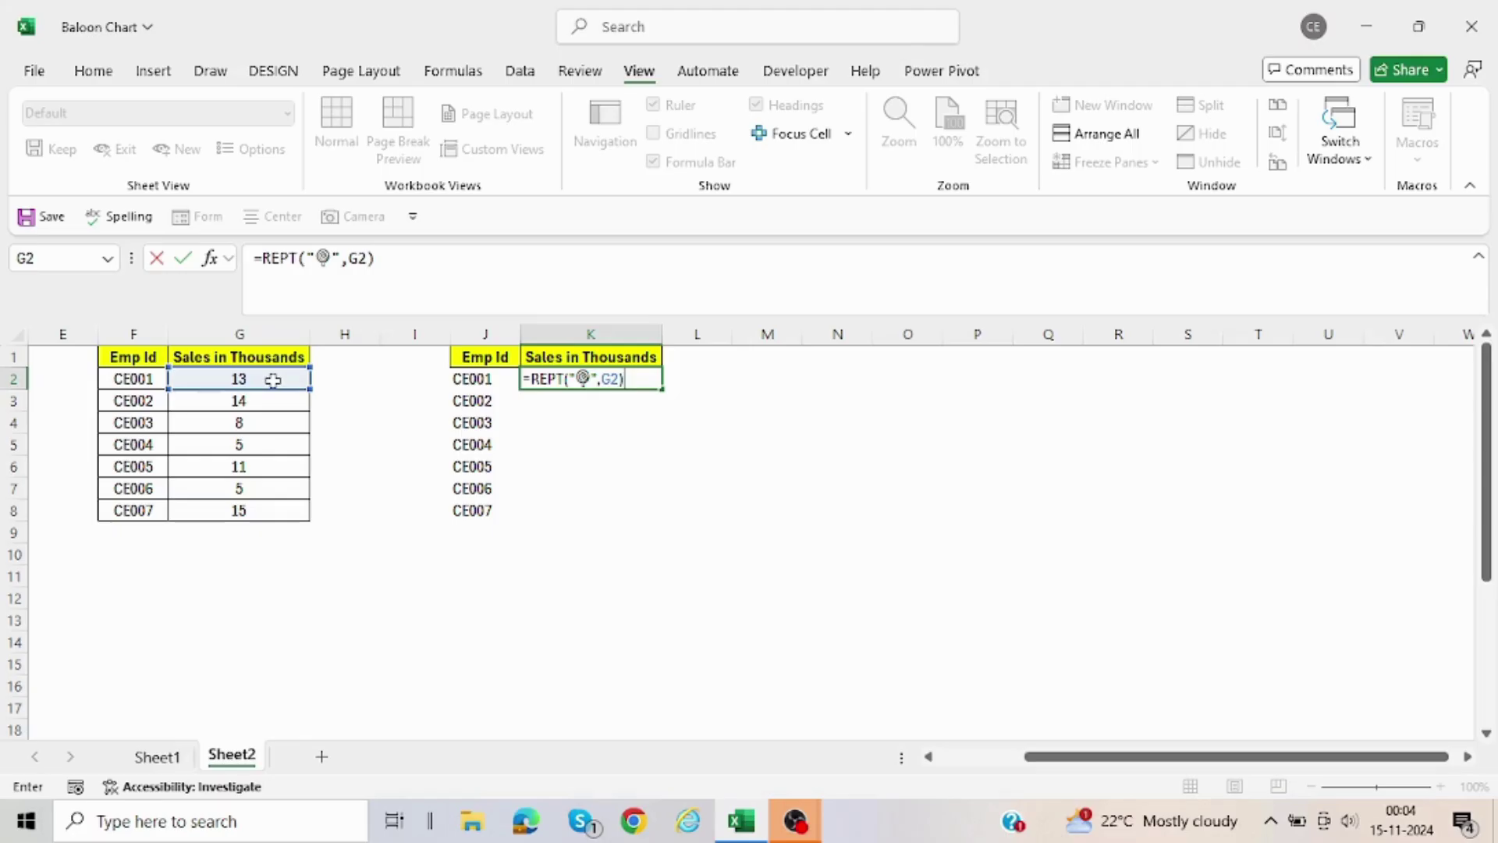
type("&")
left_click(272, 380)
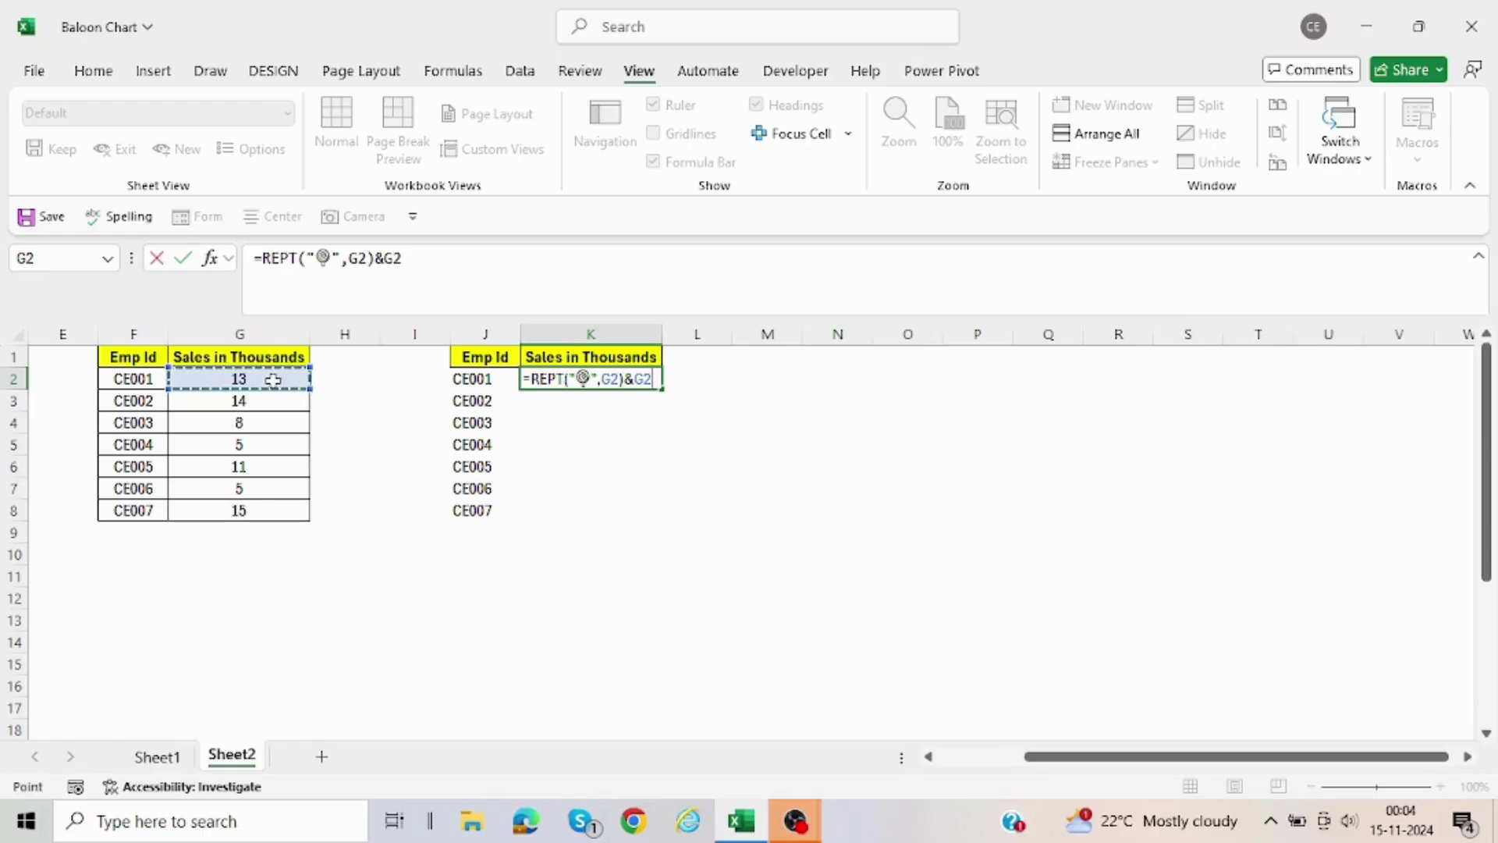
key("Return")
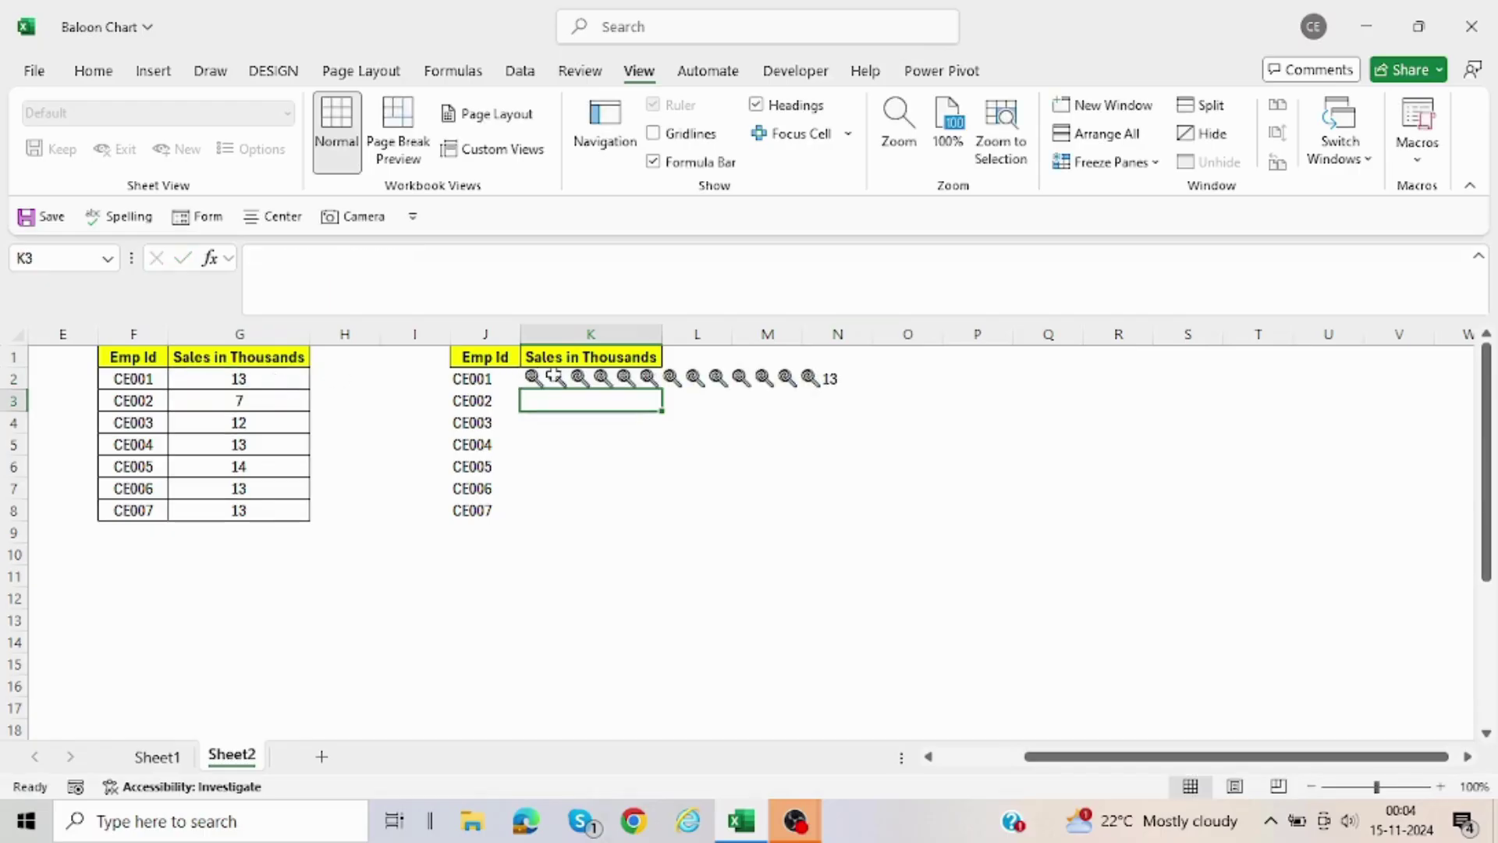
Fill the K2 balloon formula down to K8 and widen column K to fit the bars.
double_click(663, 334)
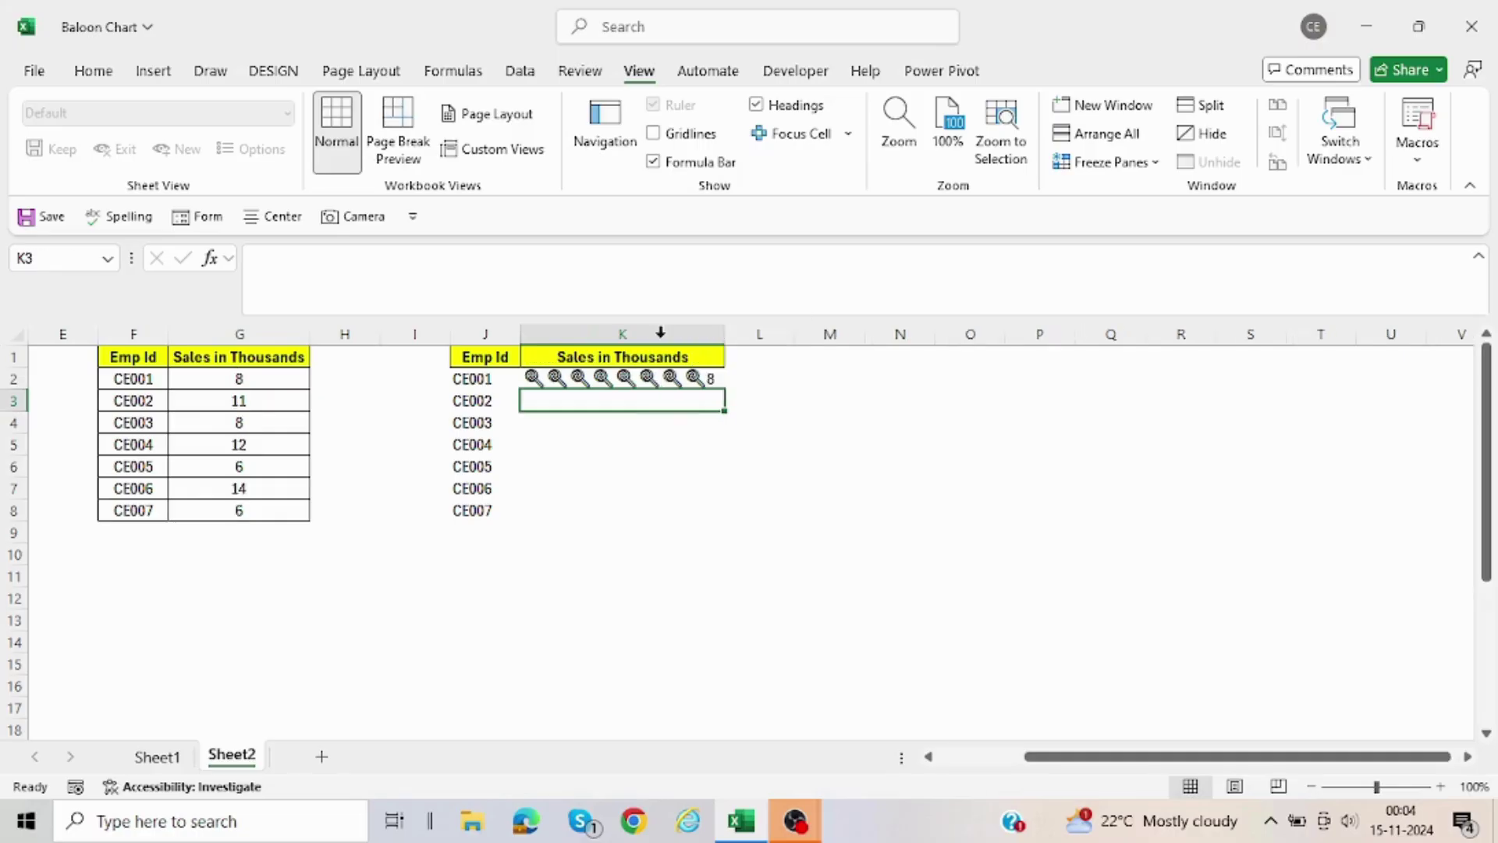
left_click(707, 378)
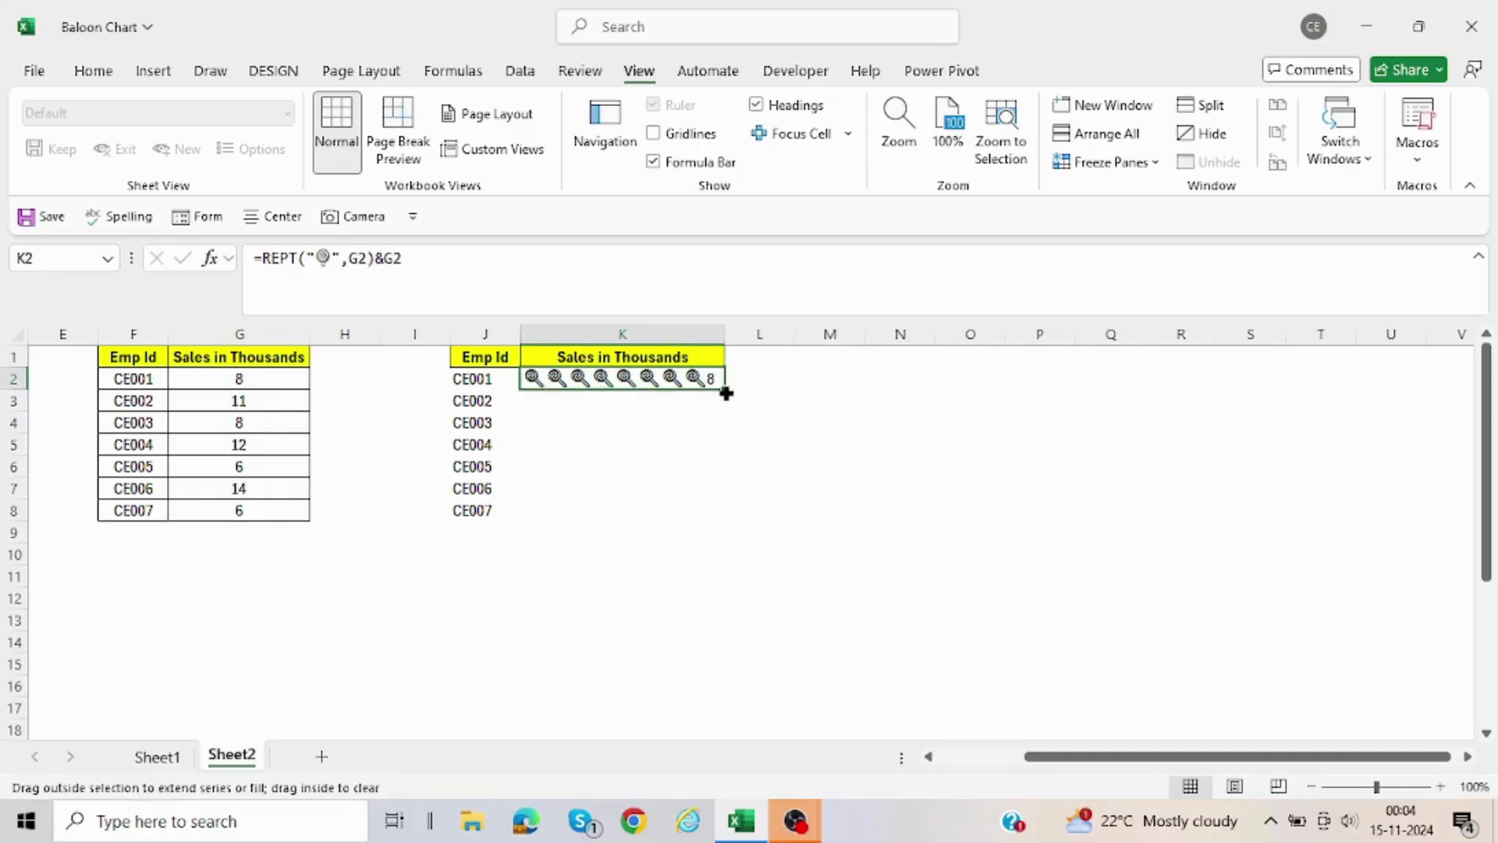
double_click(726, 393)
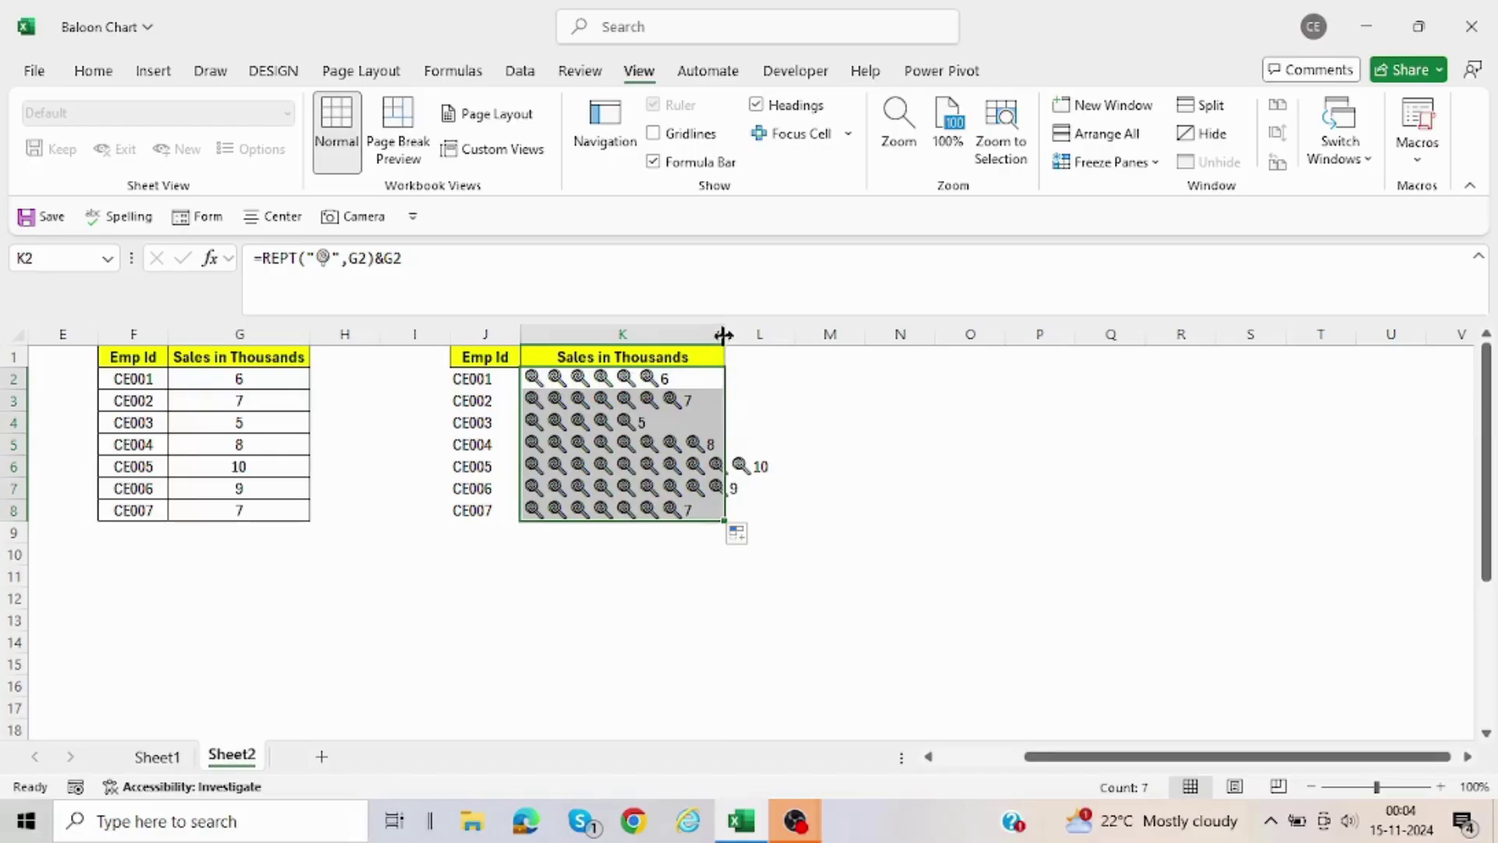
left_click_drag(723, 335, 786, 334)
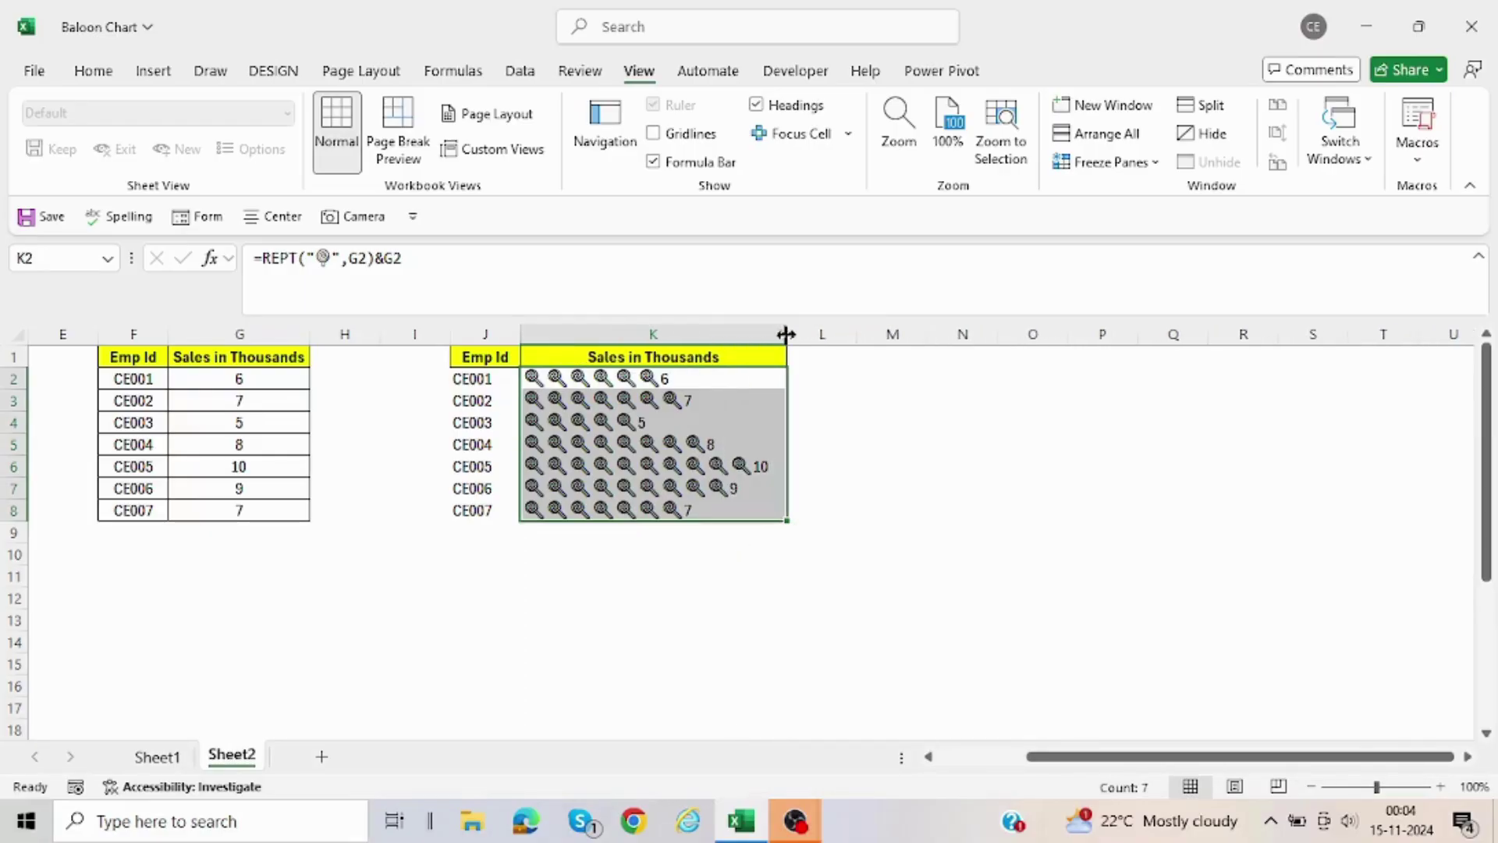
left_click(486, 356)
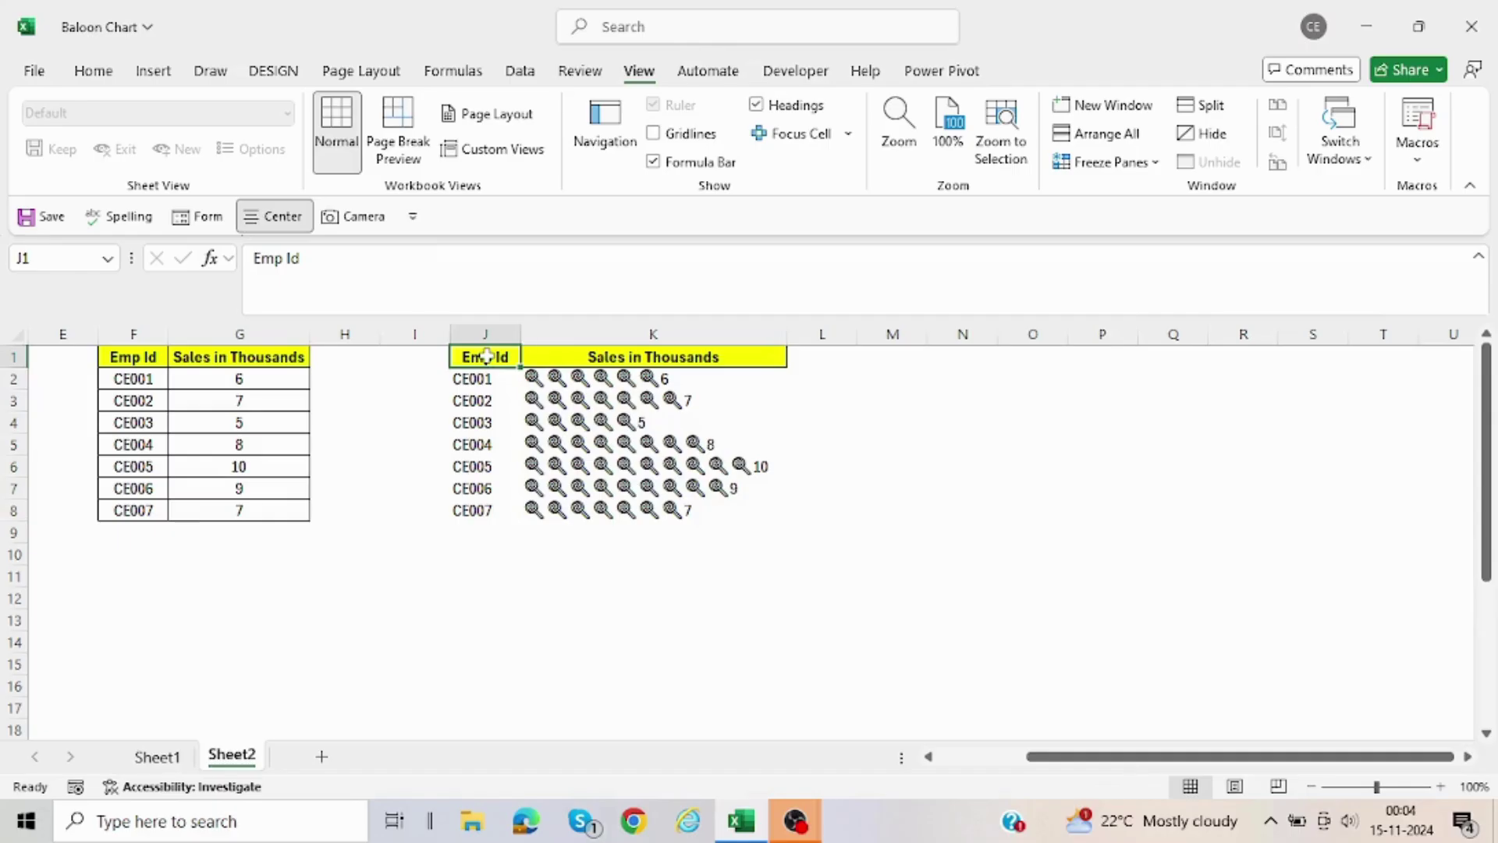
Give J1:K8 all borders and a green font colour.
left_click_drag(486, 356, 776, 509)
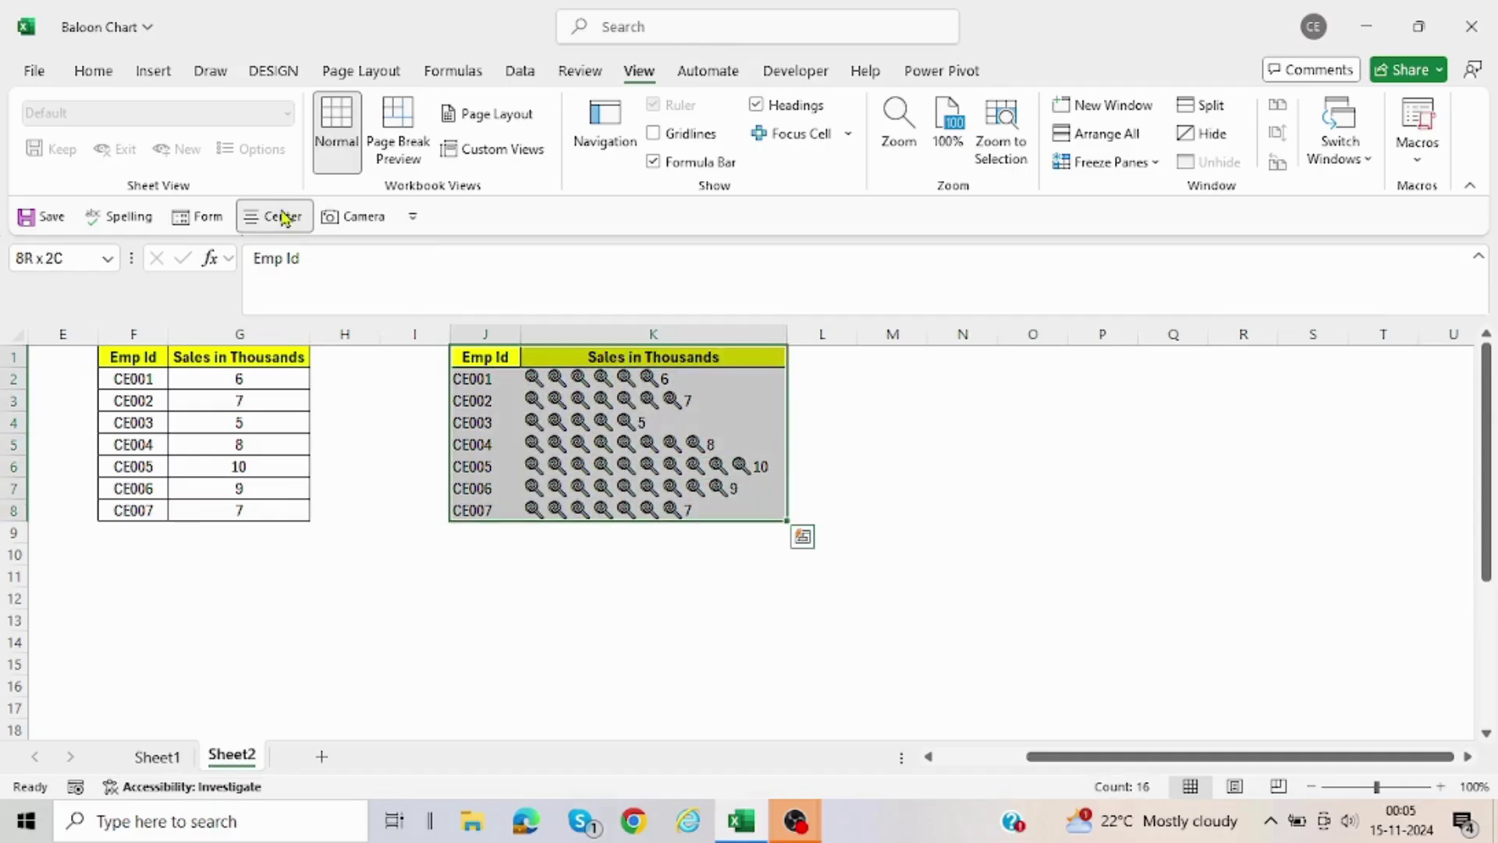
left_click(94, 72)
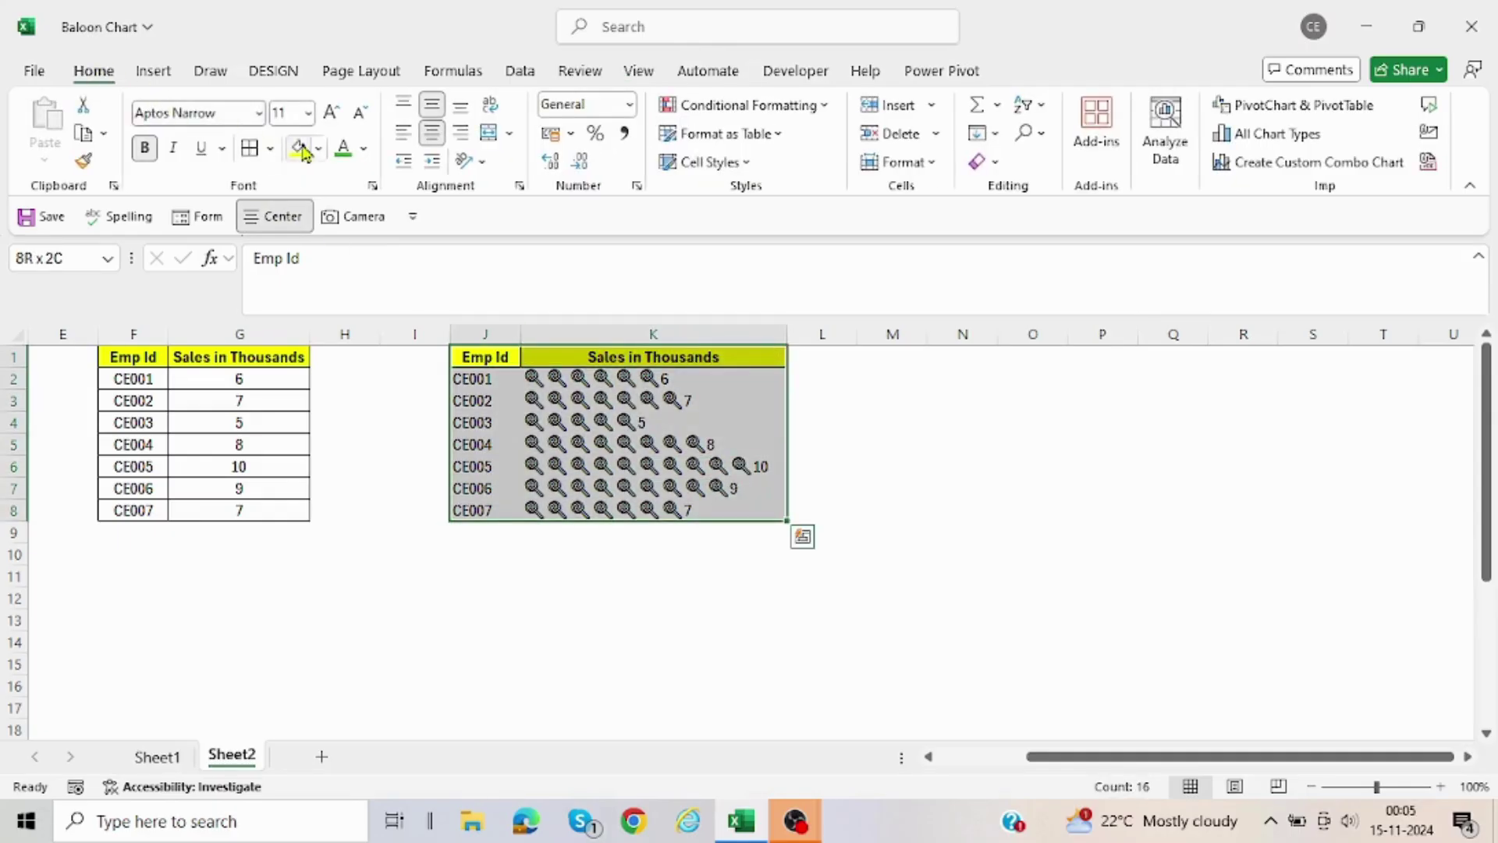
left_click(249, 148)
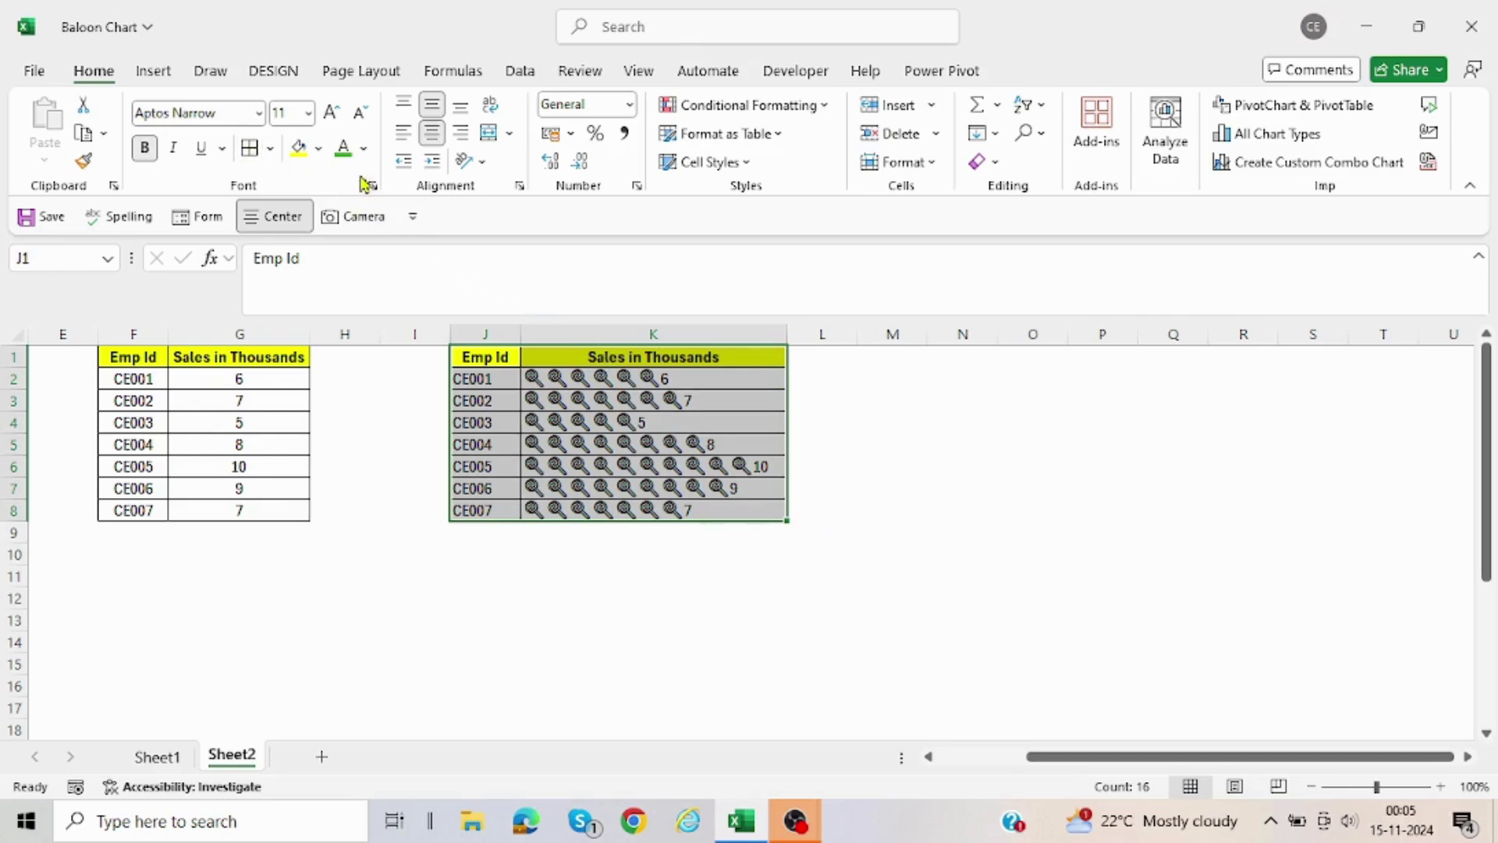
left_click(343, 149)
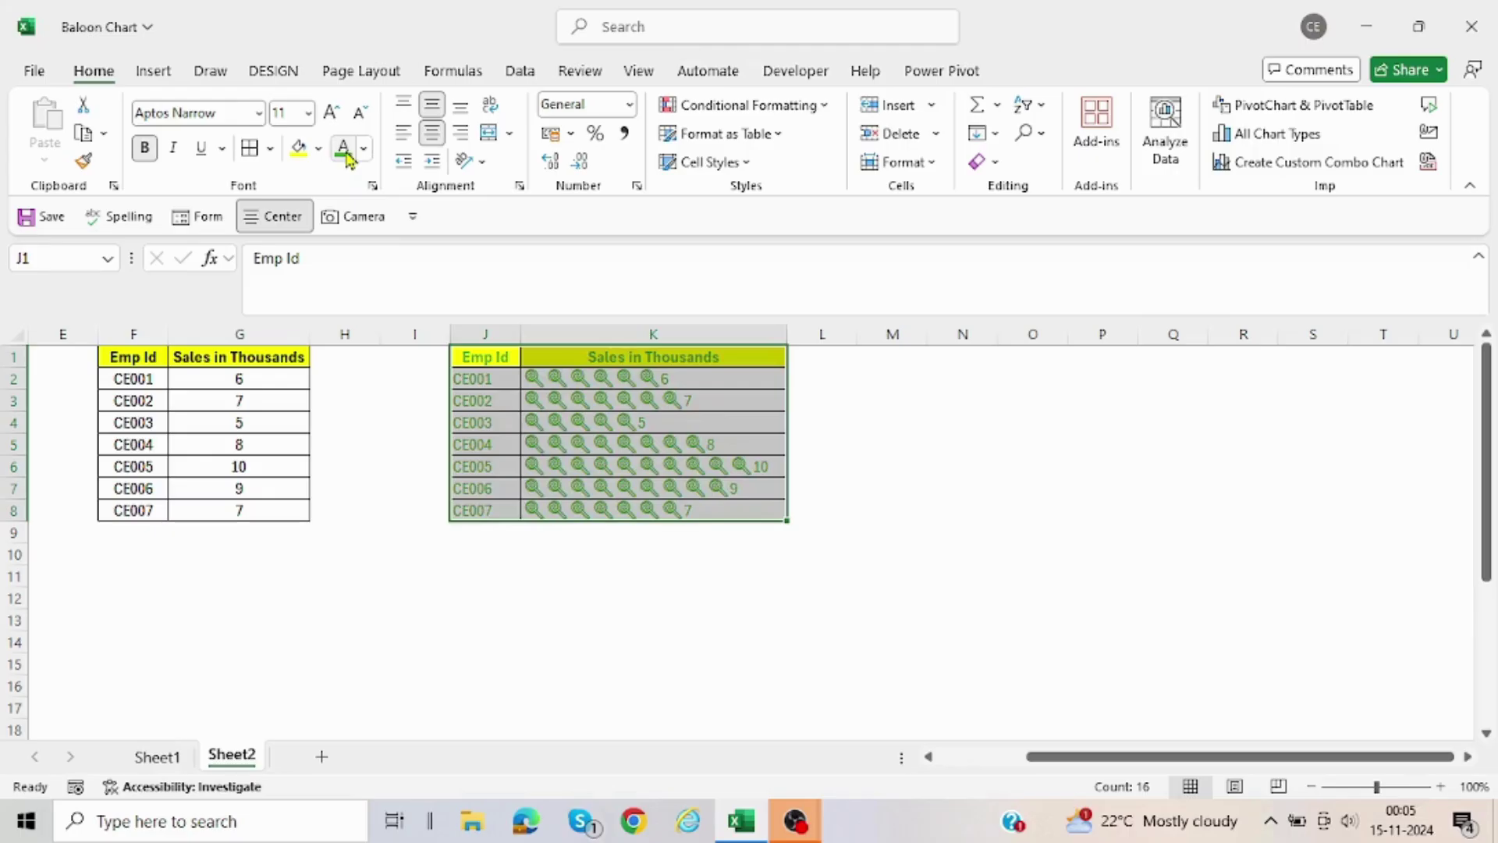
Make the employee IDs in J2:J8 bold with Automatic black font.
left_click(503, 378)
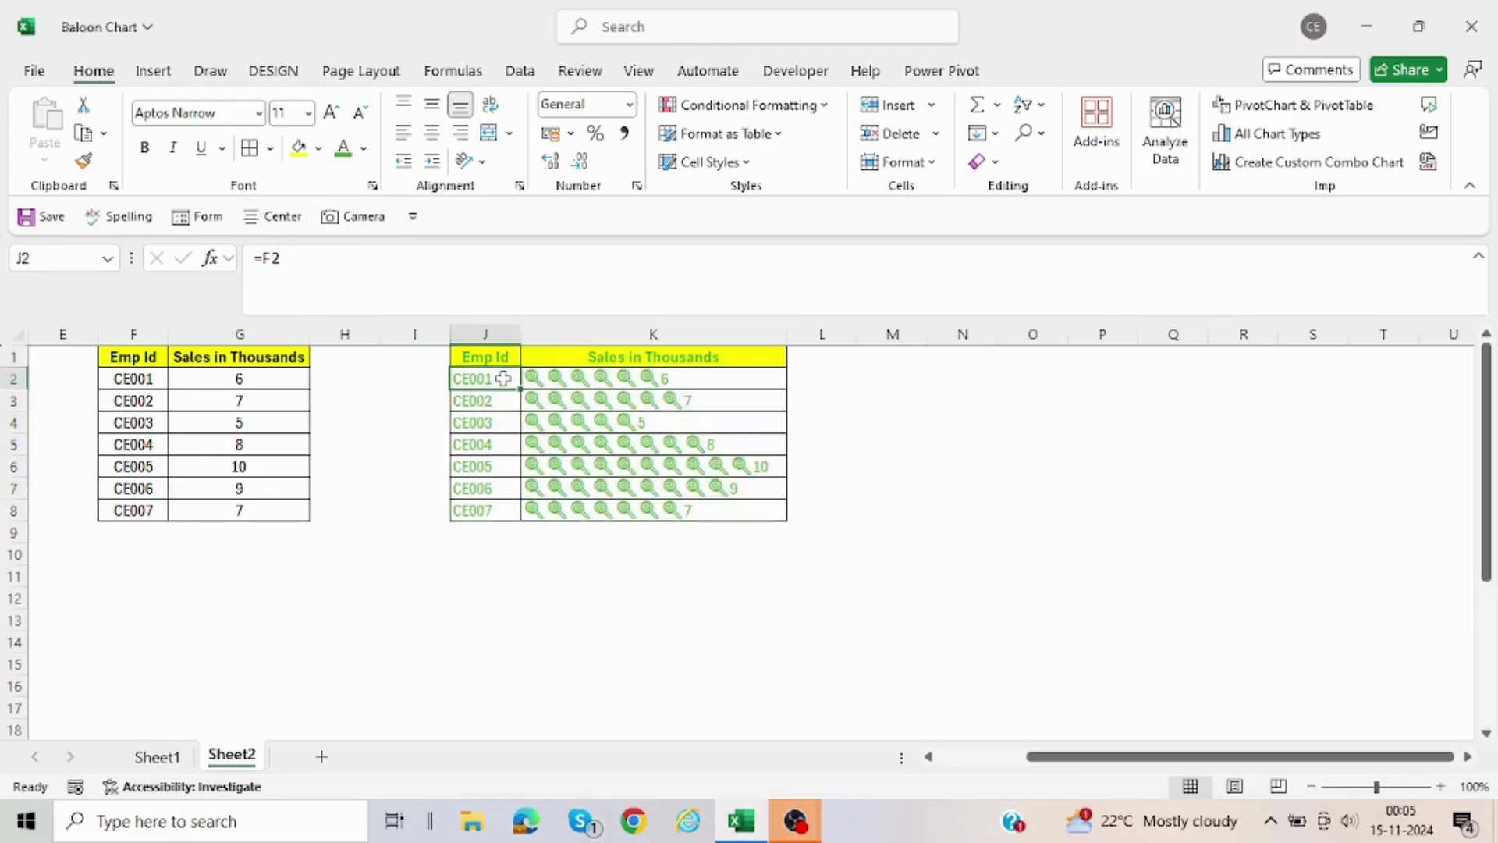
key("ctrl+shift+Down")
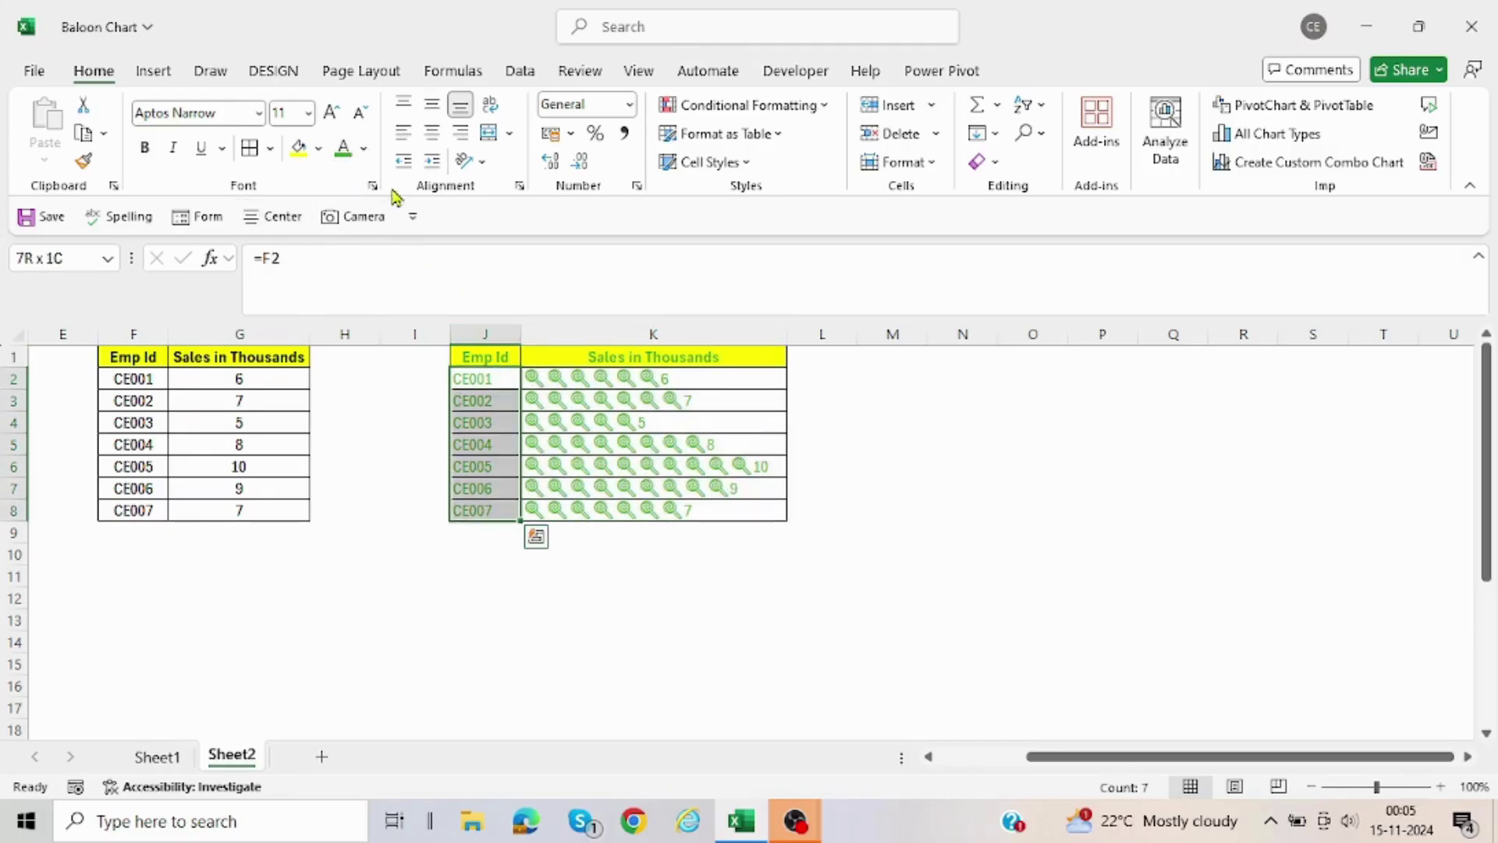
left_click(364, 148)
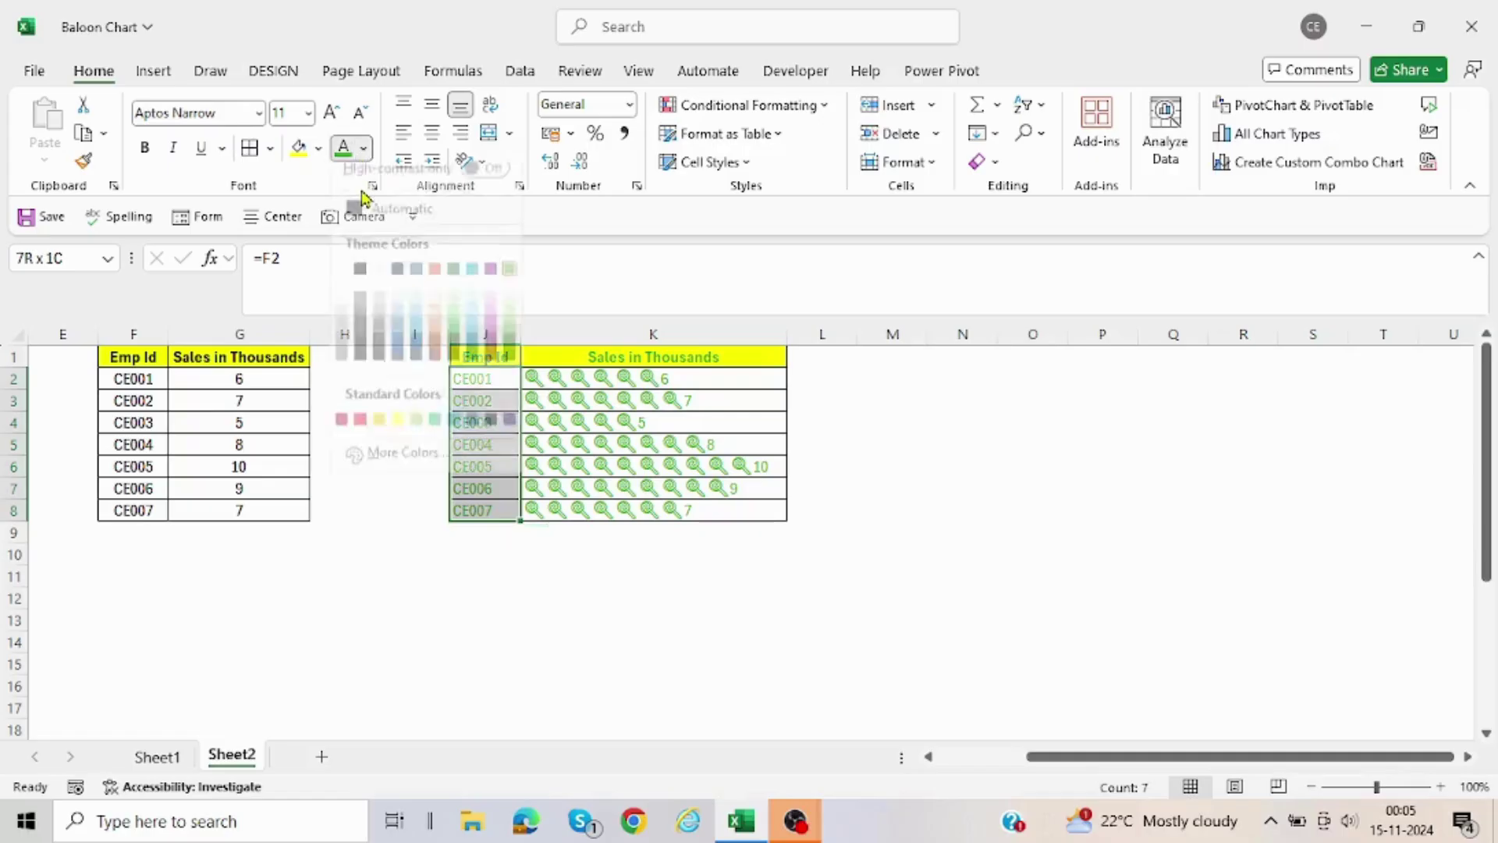
left_click(355, 230)
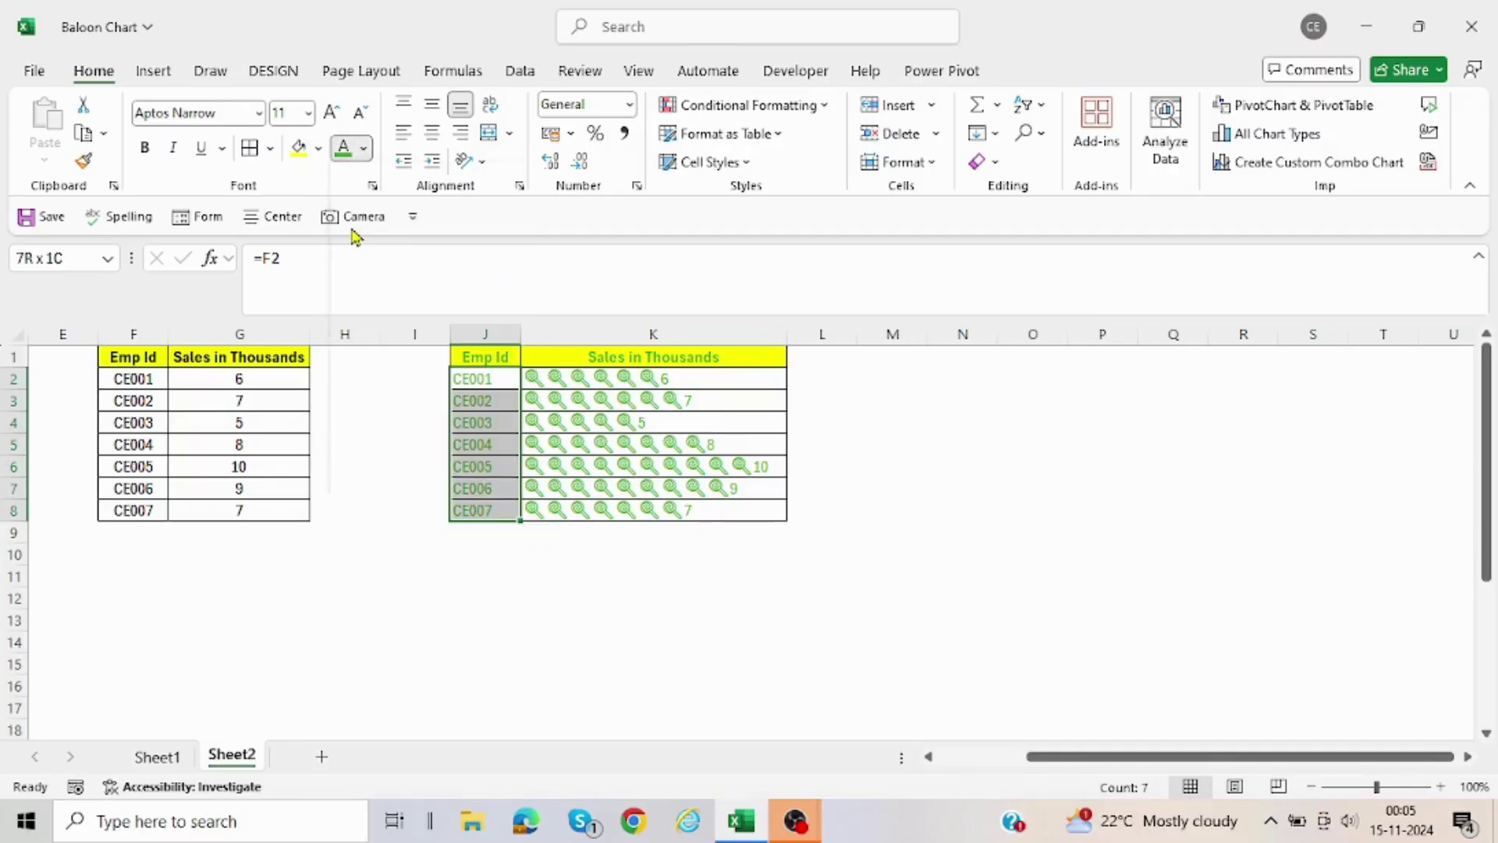
key("ctrl+b")
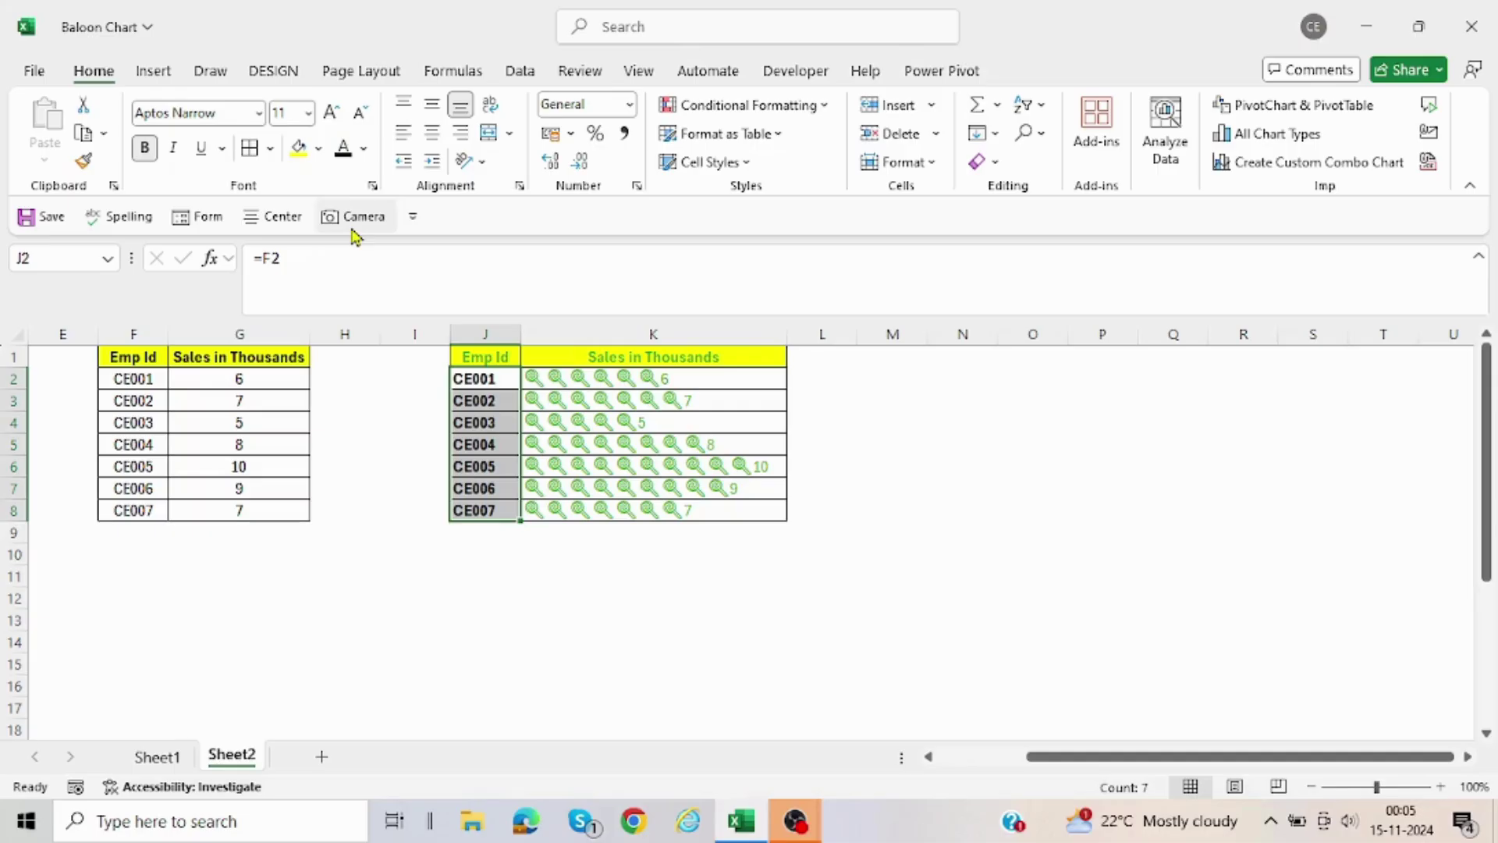
Make the J1:K1 headers bold black text.
left_click(471, 358)
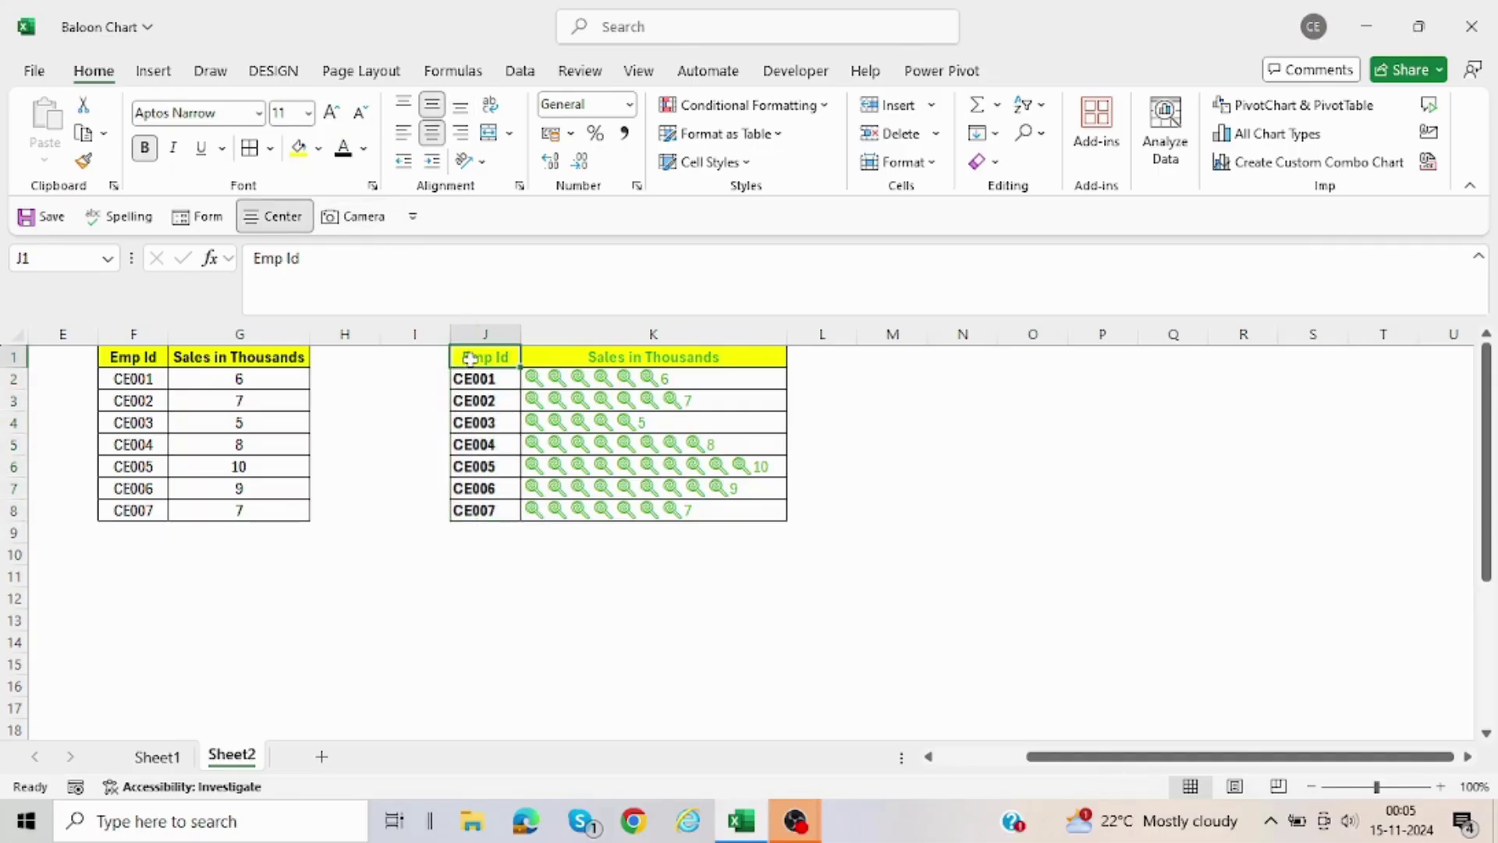
key("shift+Right")
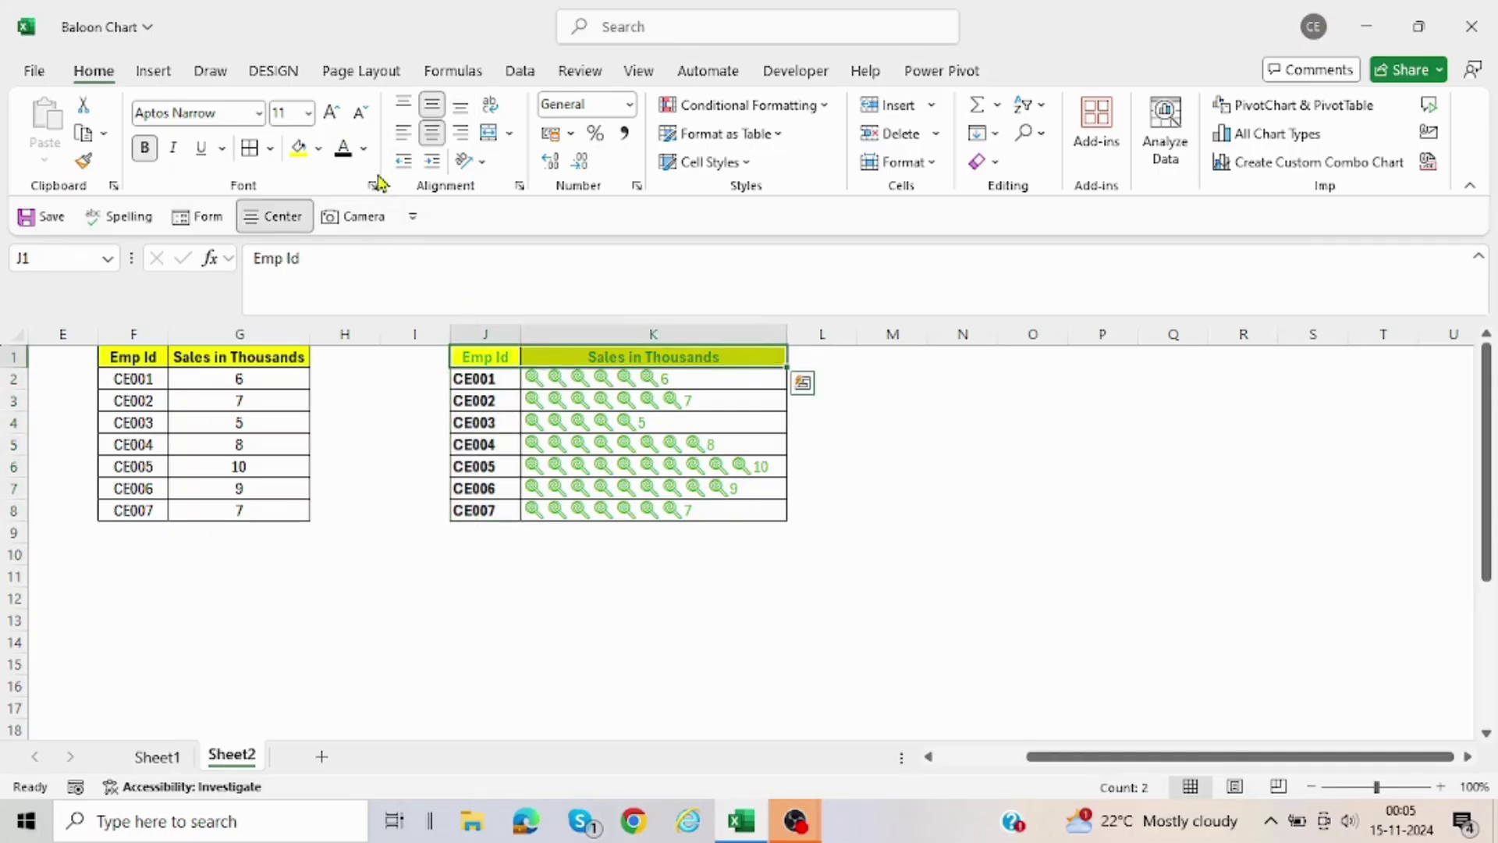
left_click(344, 154)
key("ctrl+b")
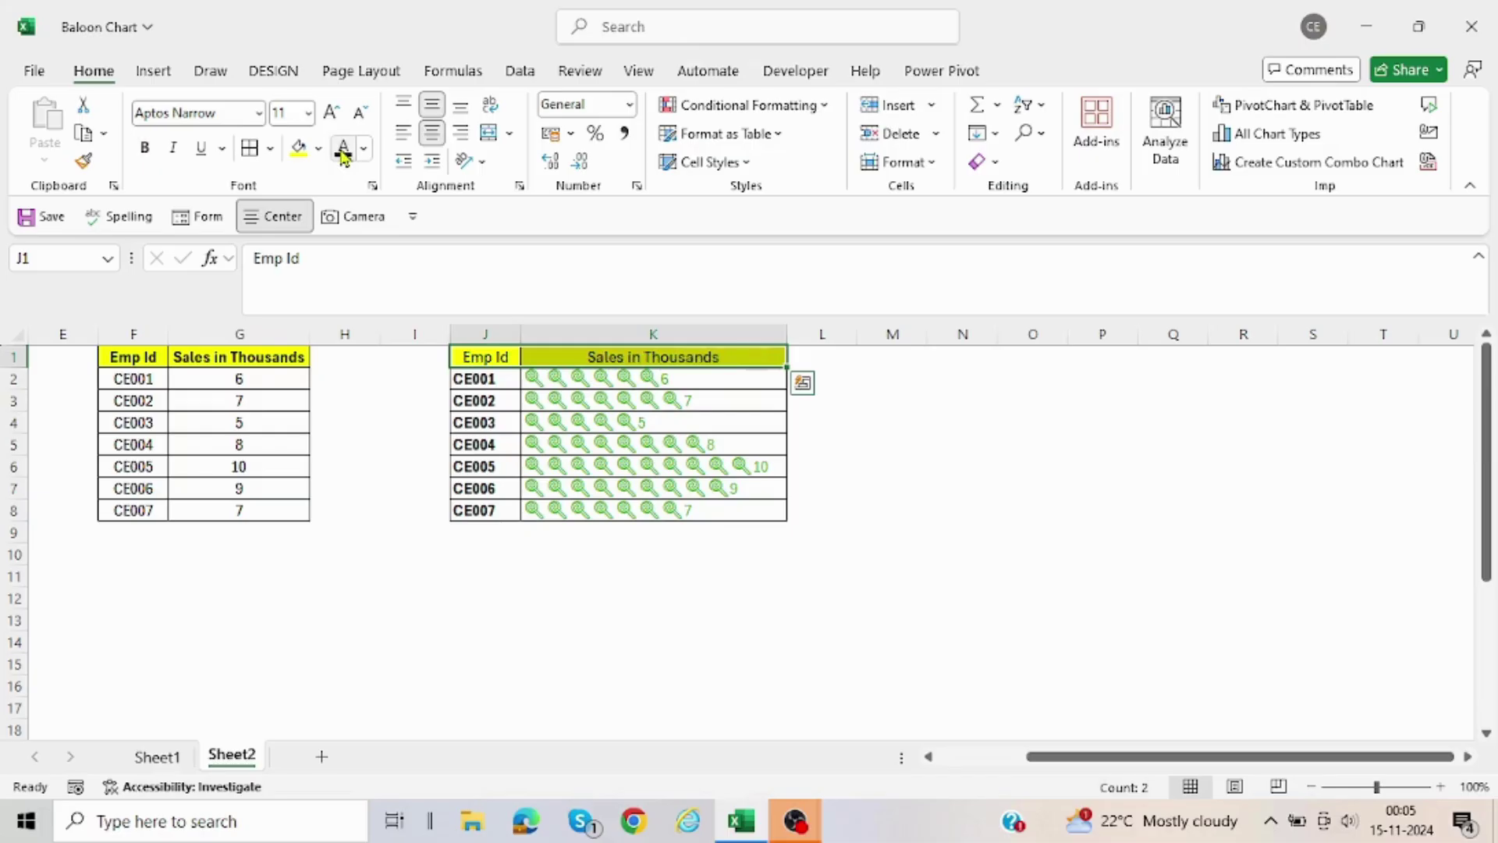
key("ctrl+b")
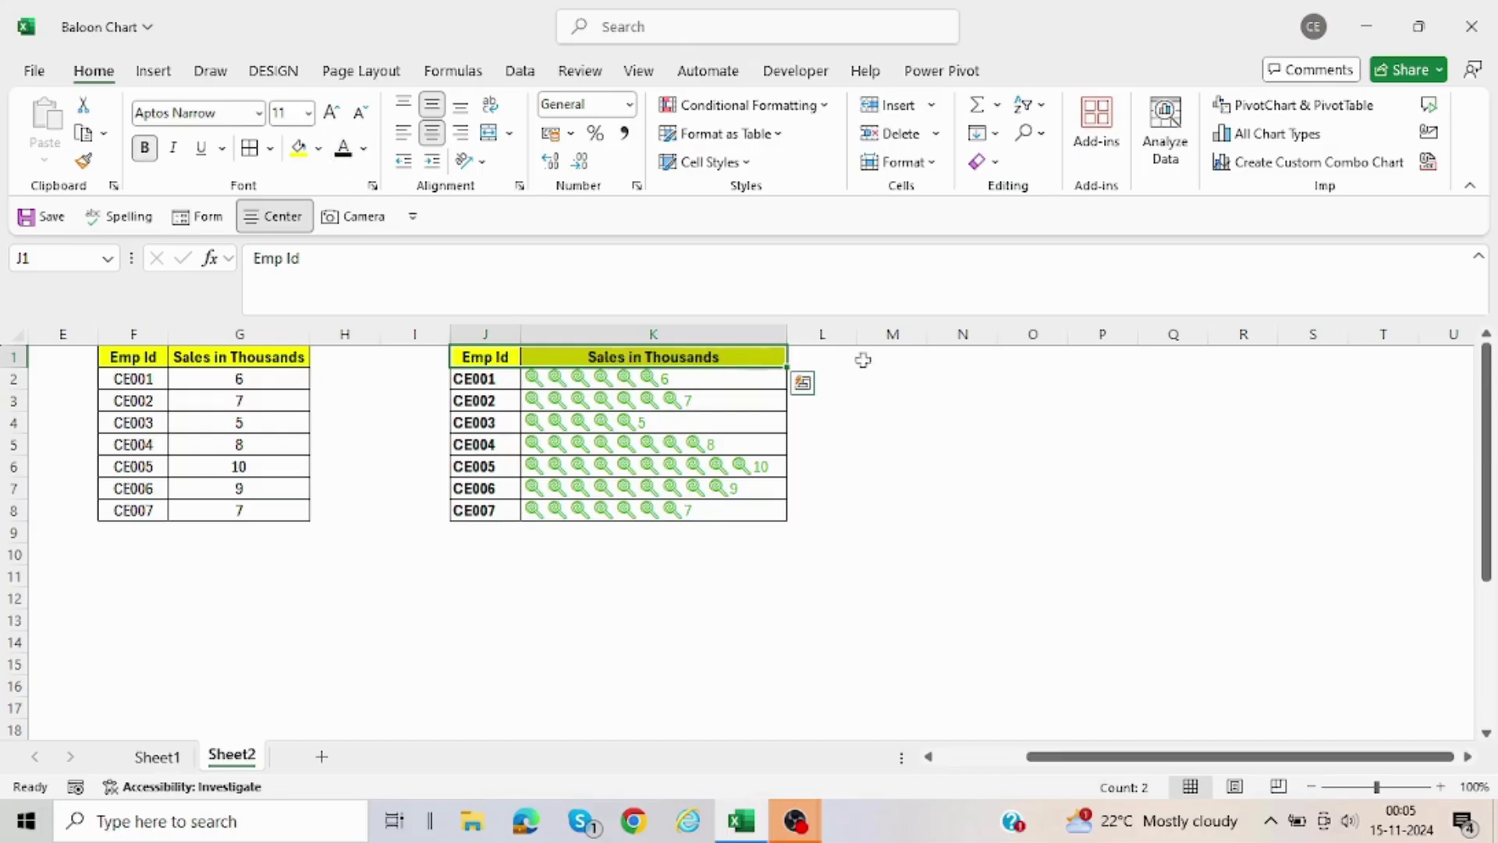
left_click(880, 427)
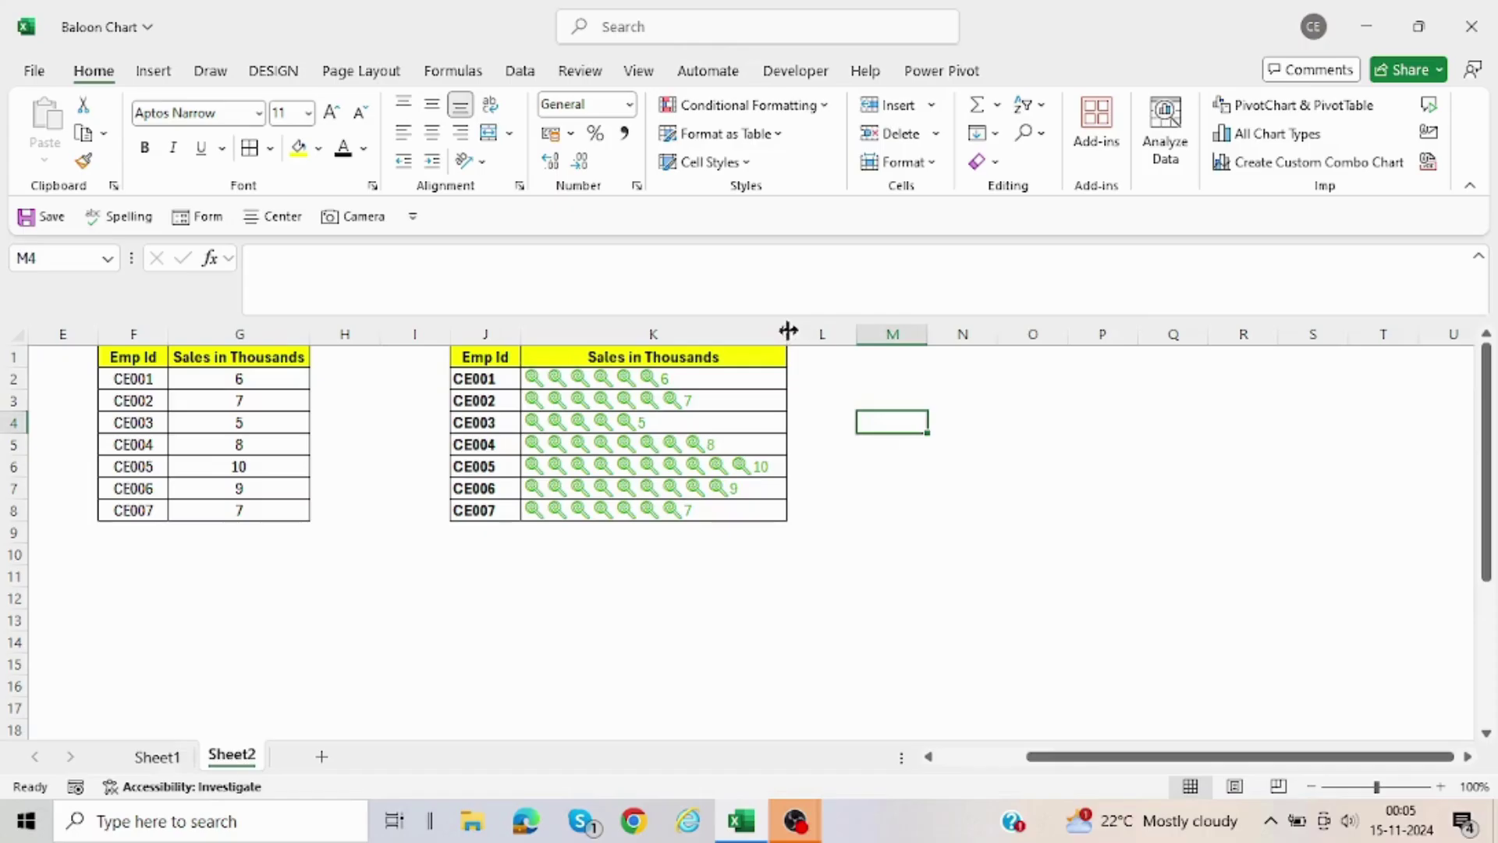
Widen column K and recalculate the RANDBETWEEN sales values with F9, leaving CE005 at 15.
left_click_drag(788, 333, 883, 331)
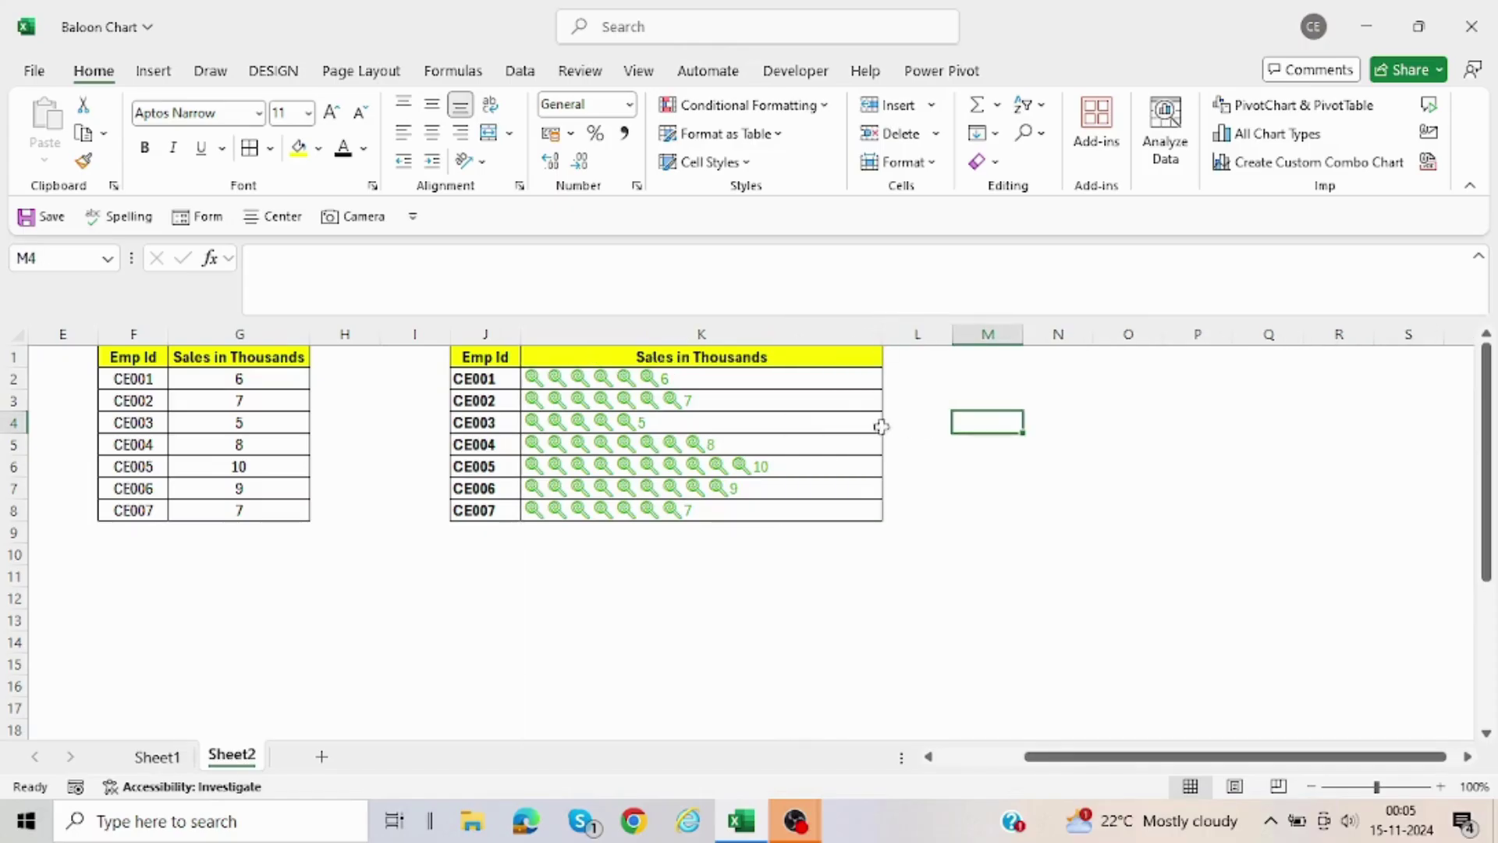
left_click(720, 621)
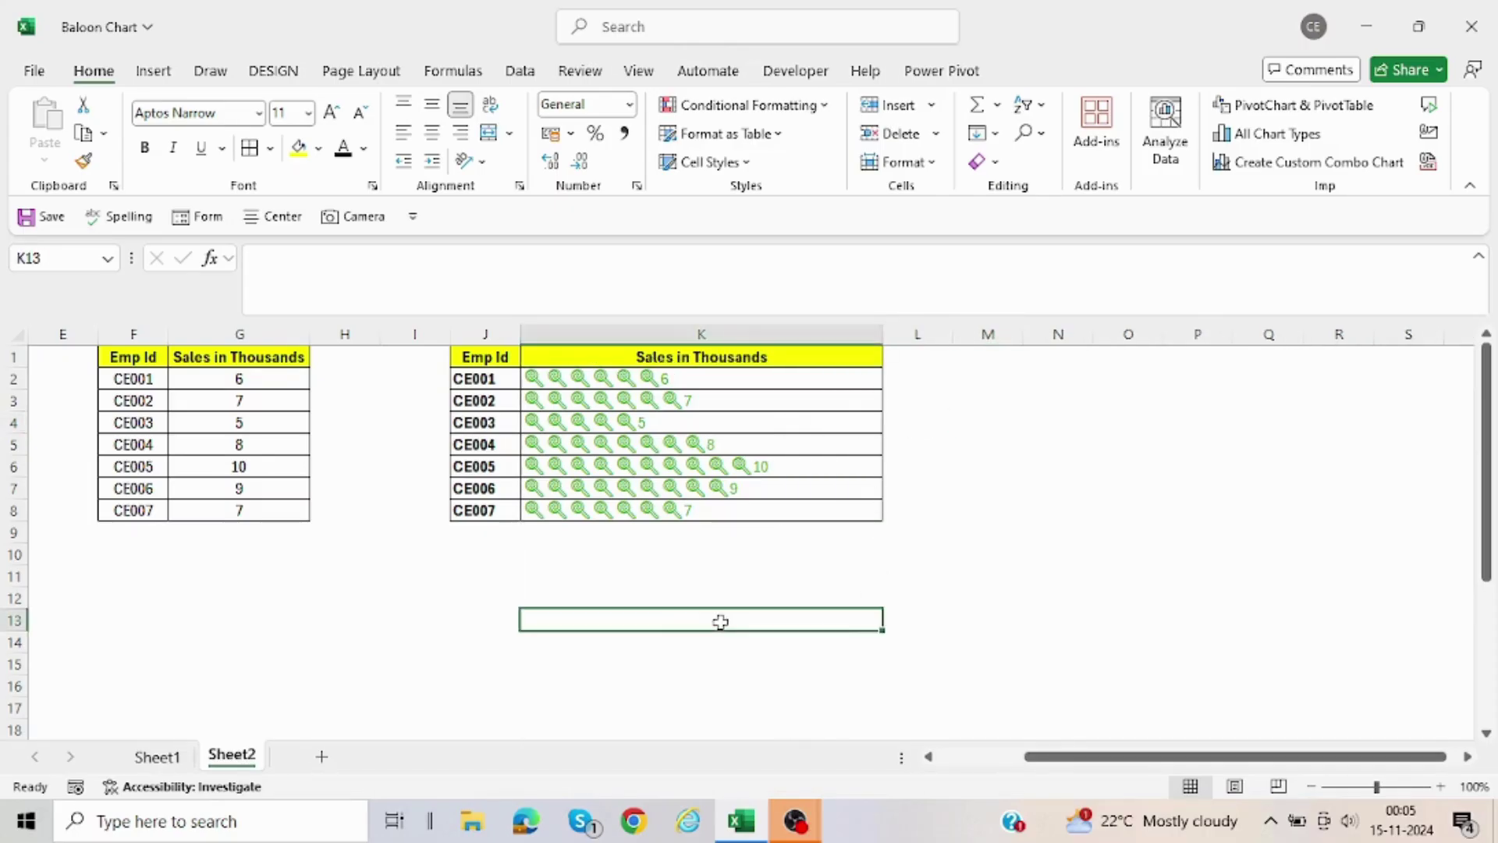
key("F9")
key("F9")
key("F9")
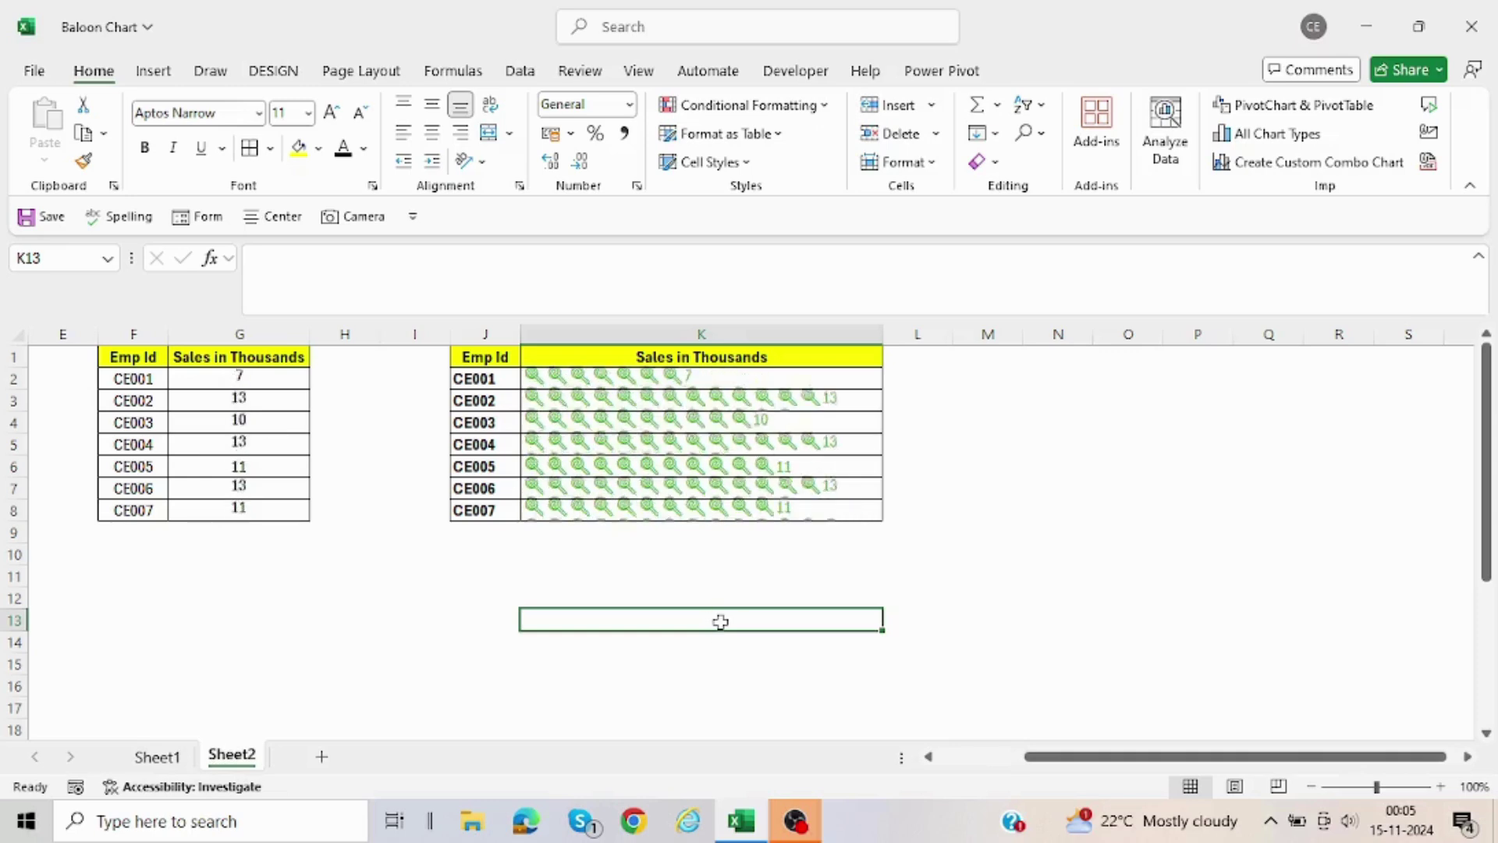
key("F9")
key("F9")
key("F9")
key("F9")
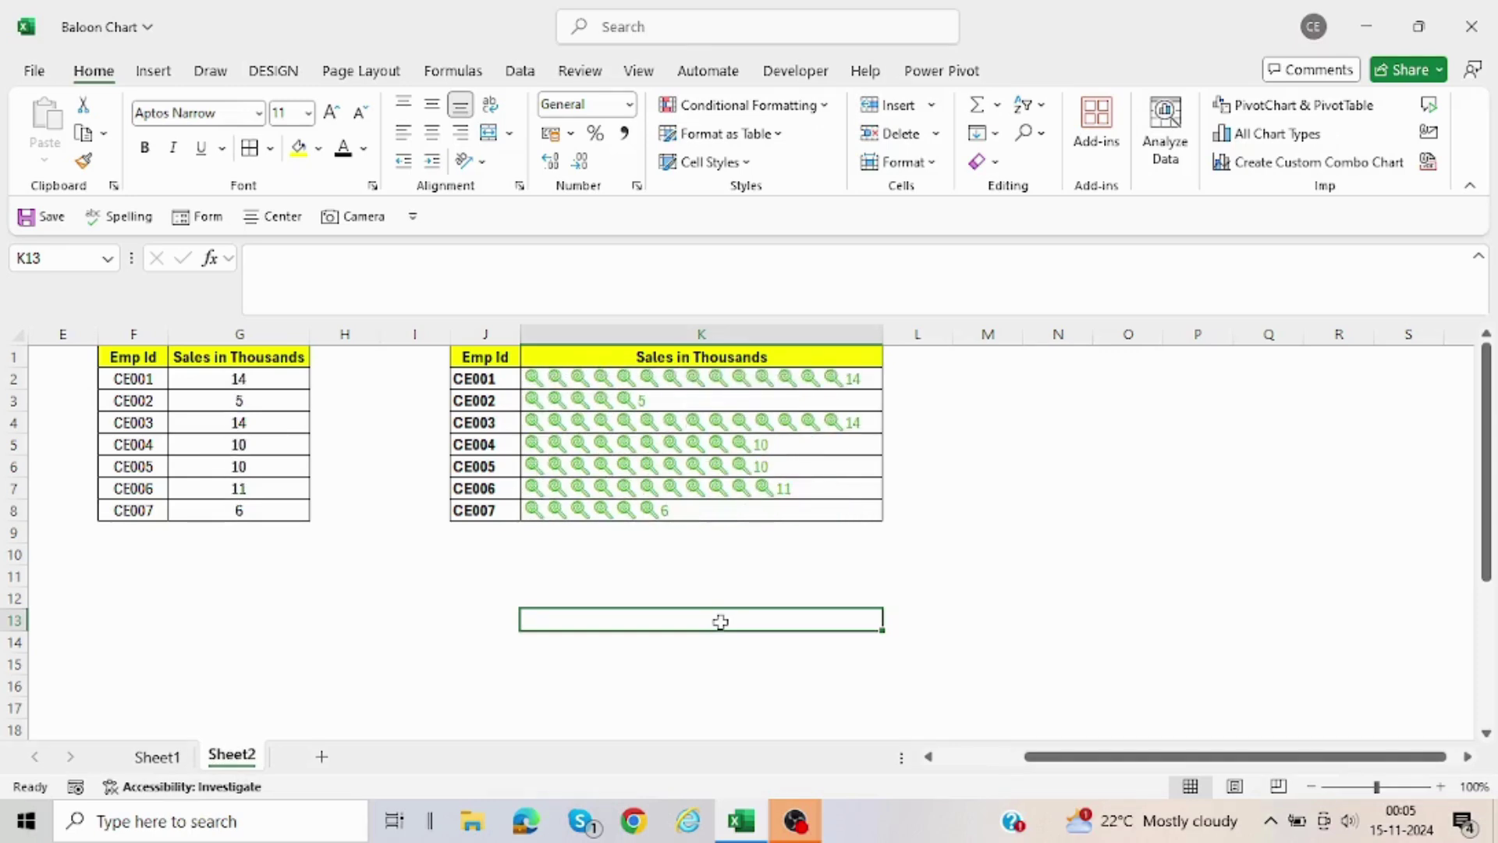
key("F9")
key("F9")
key("F9")
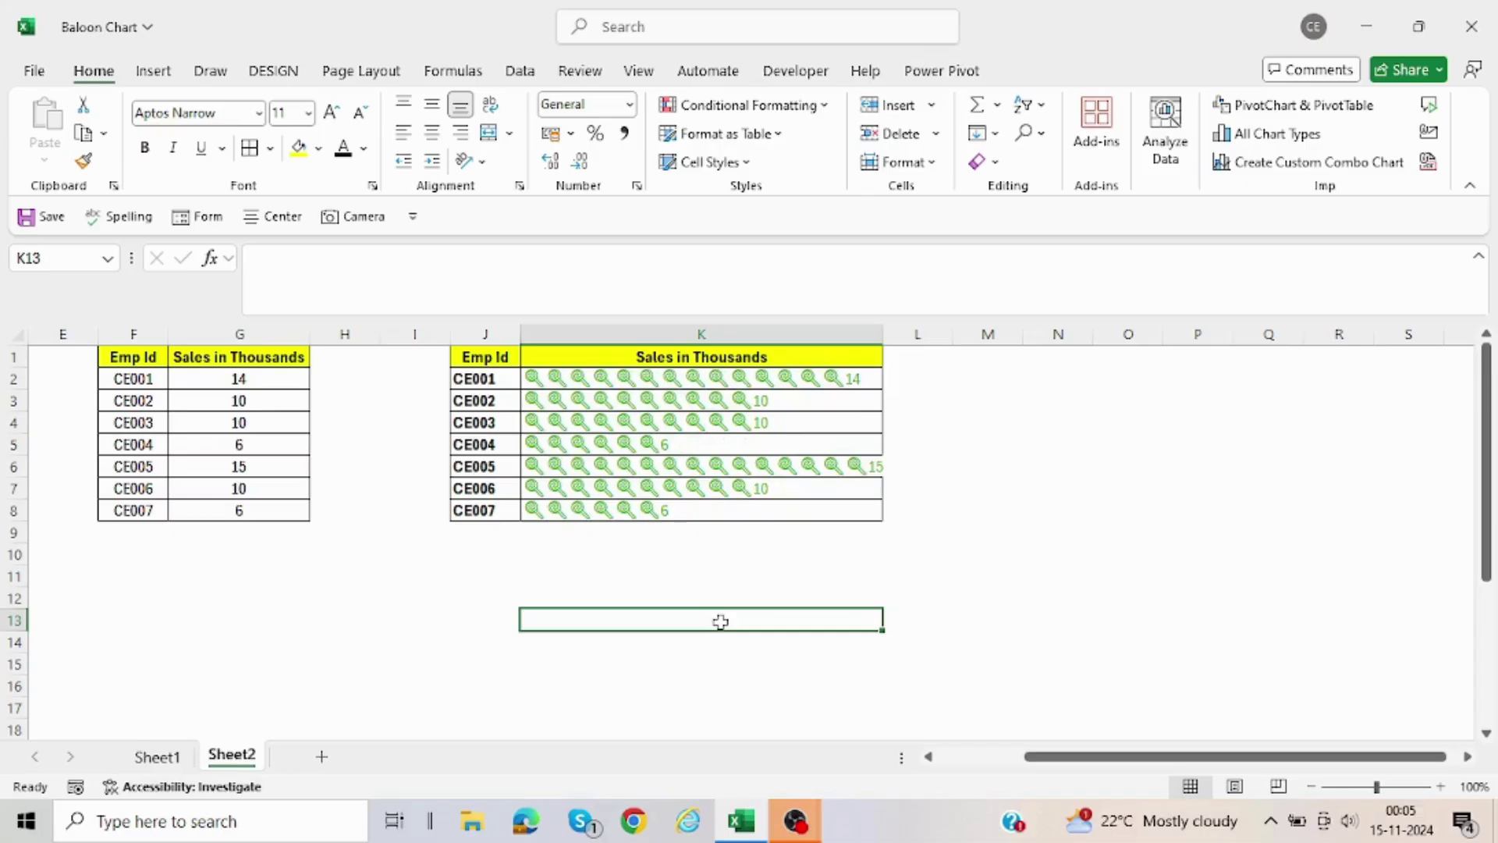
key("F9")
key("F9")
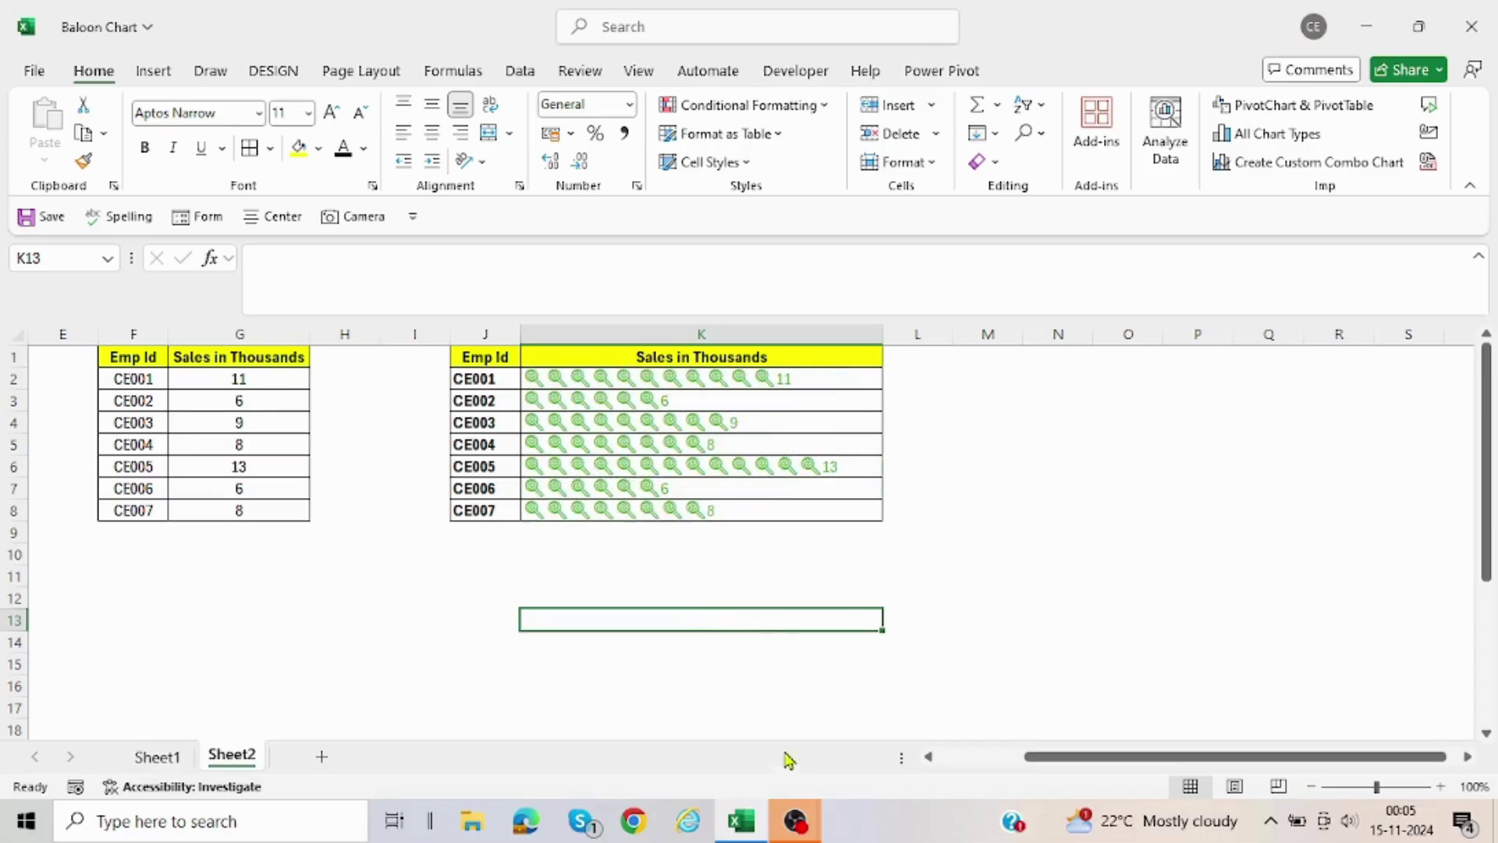